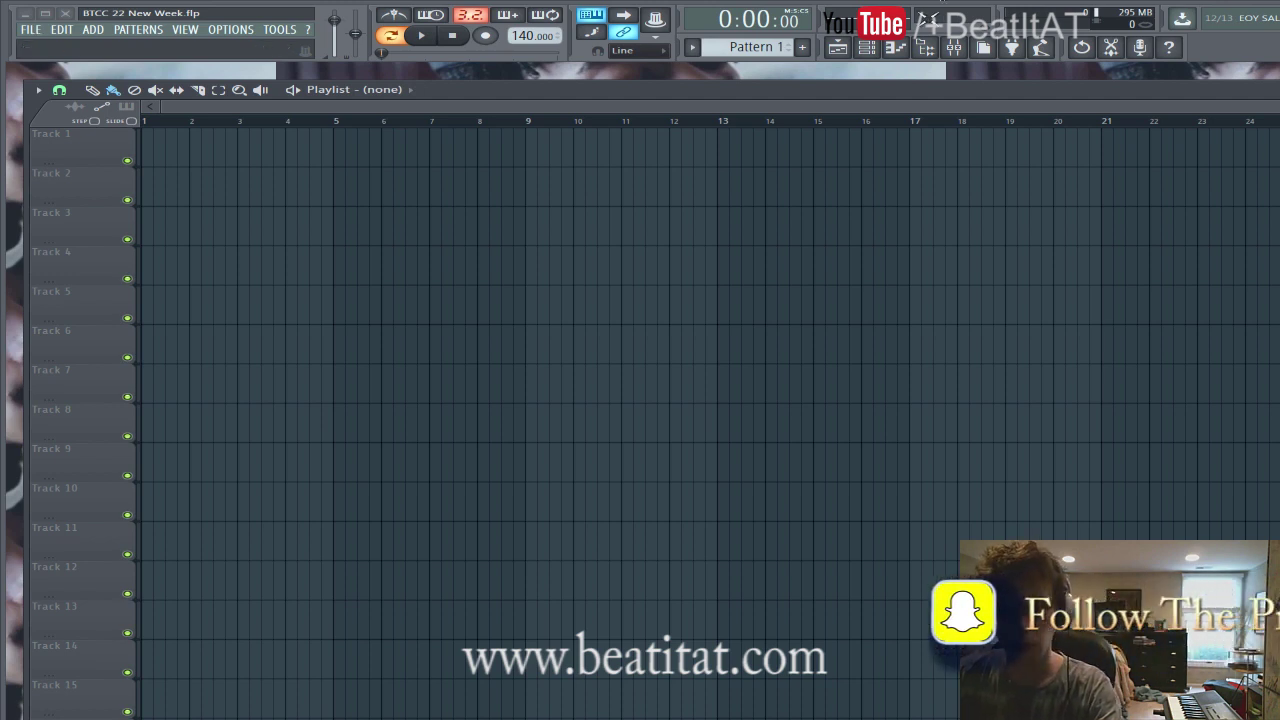
Add an ElectraX instrument channel to the project and load a patch from its Pad bank.
click(870, 50)
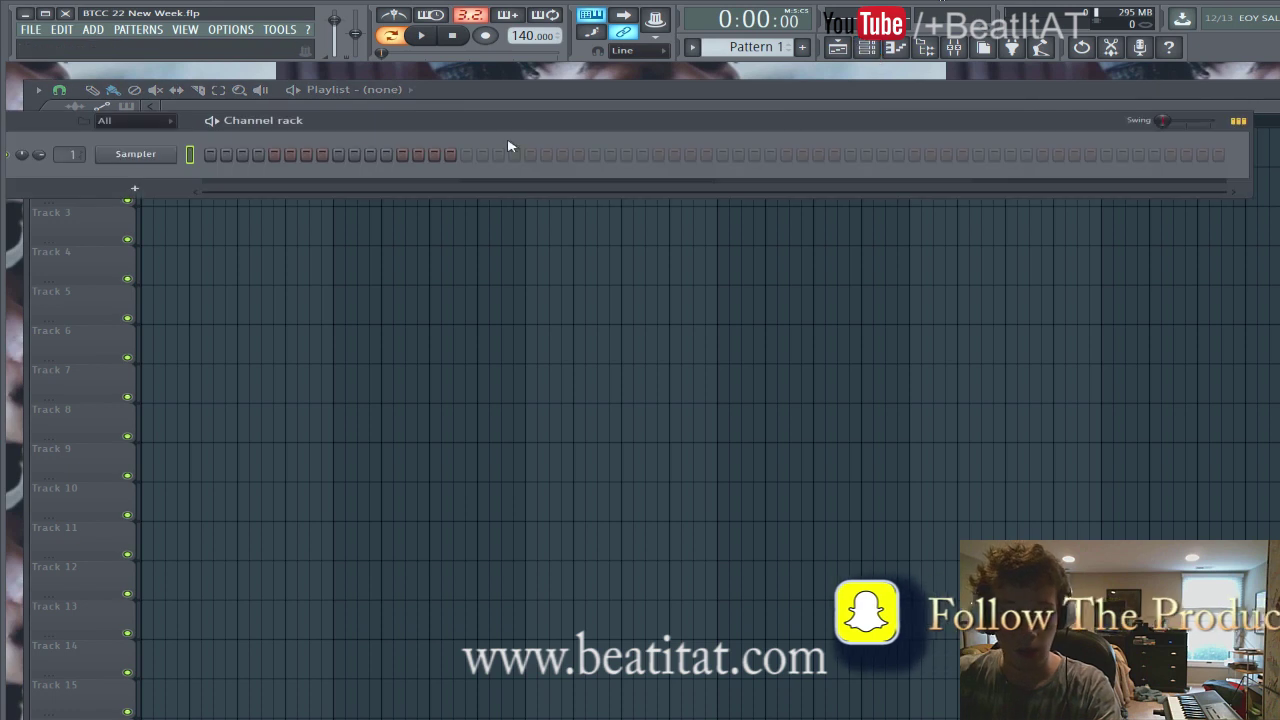
right_click(165, 158)
mouse_move(266, 249)
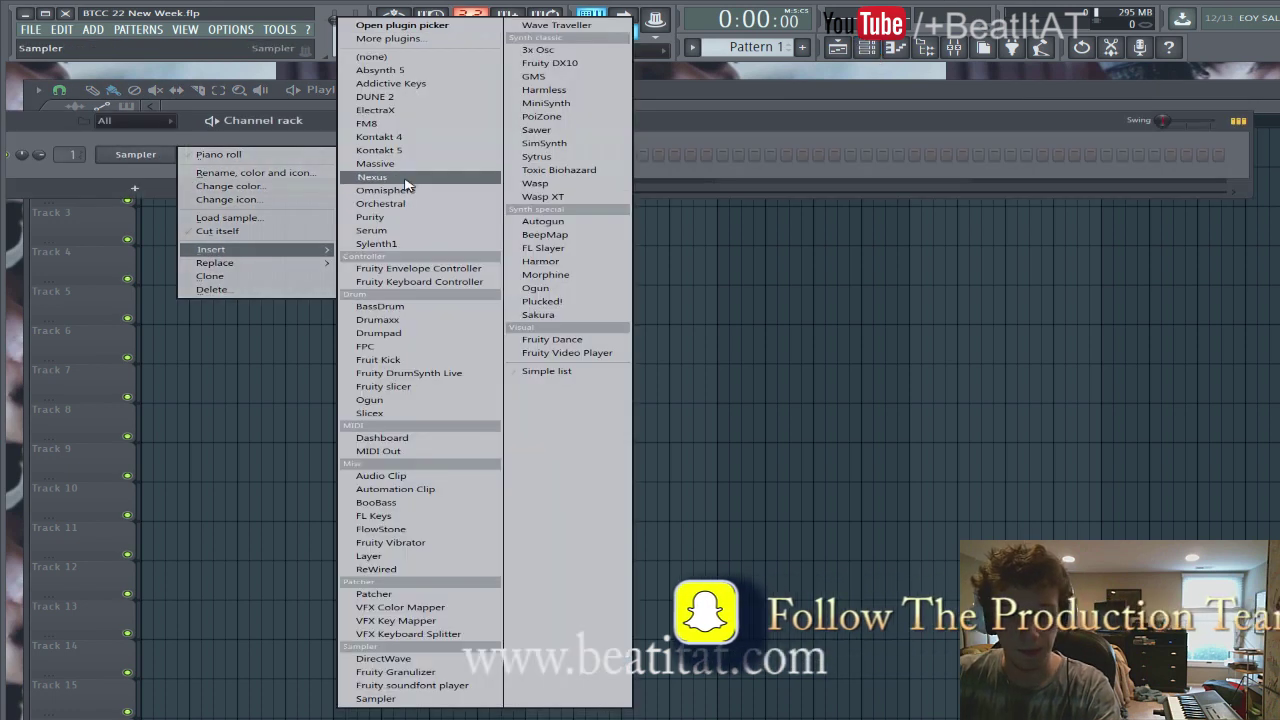
click(428, 110)
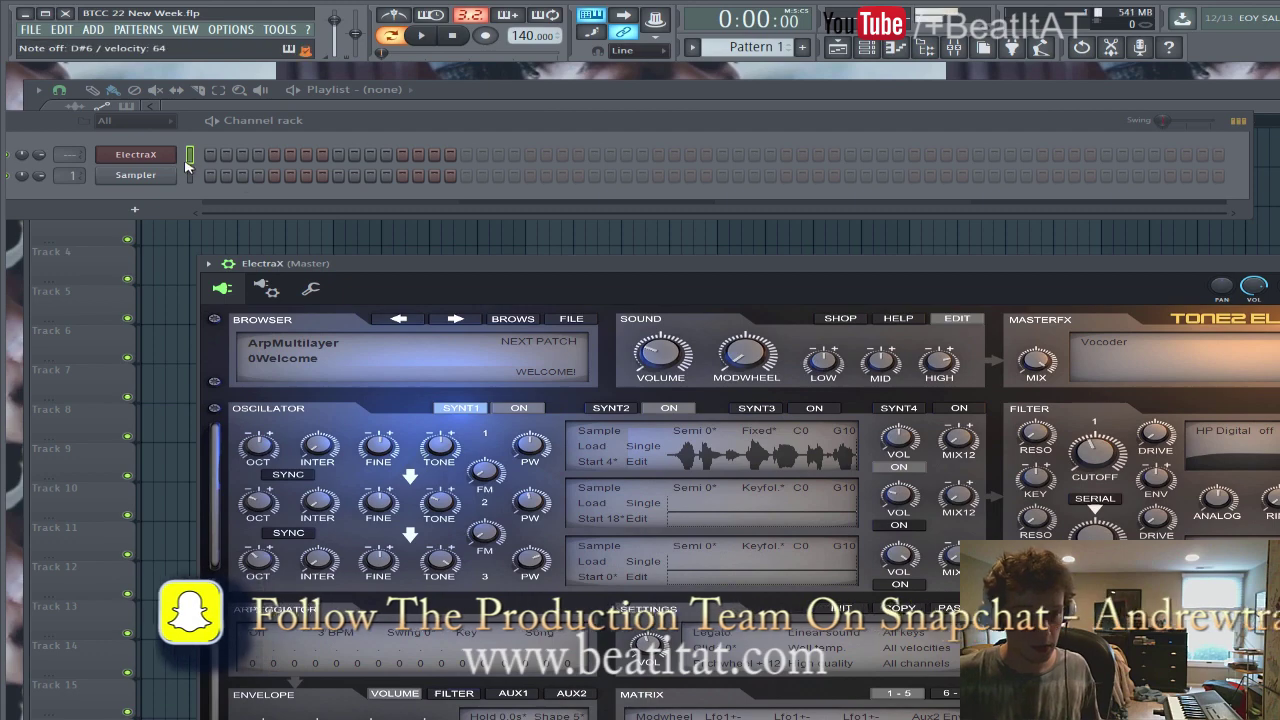
drag(594, 279, 450, 96)
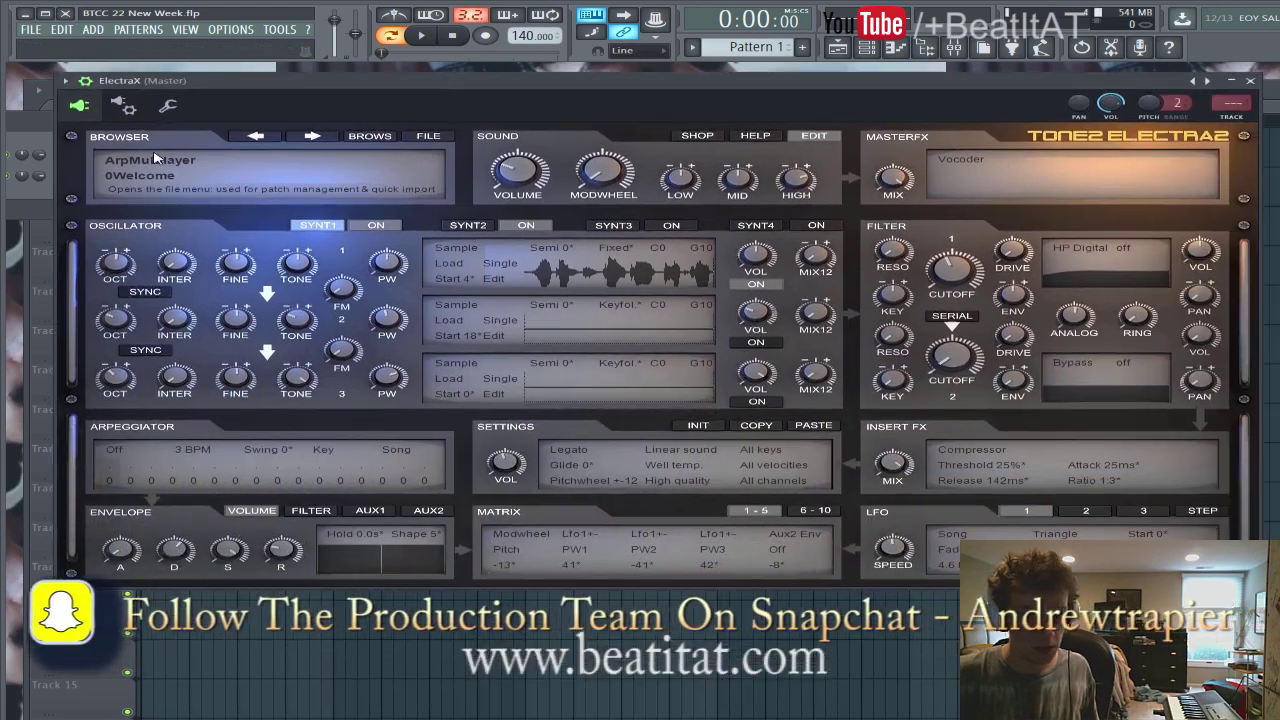
click(152, 155)
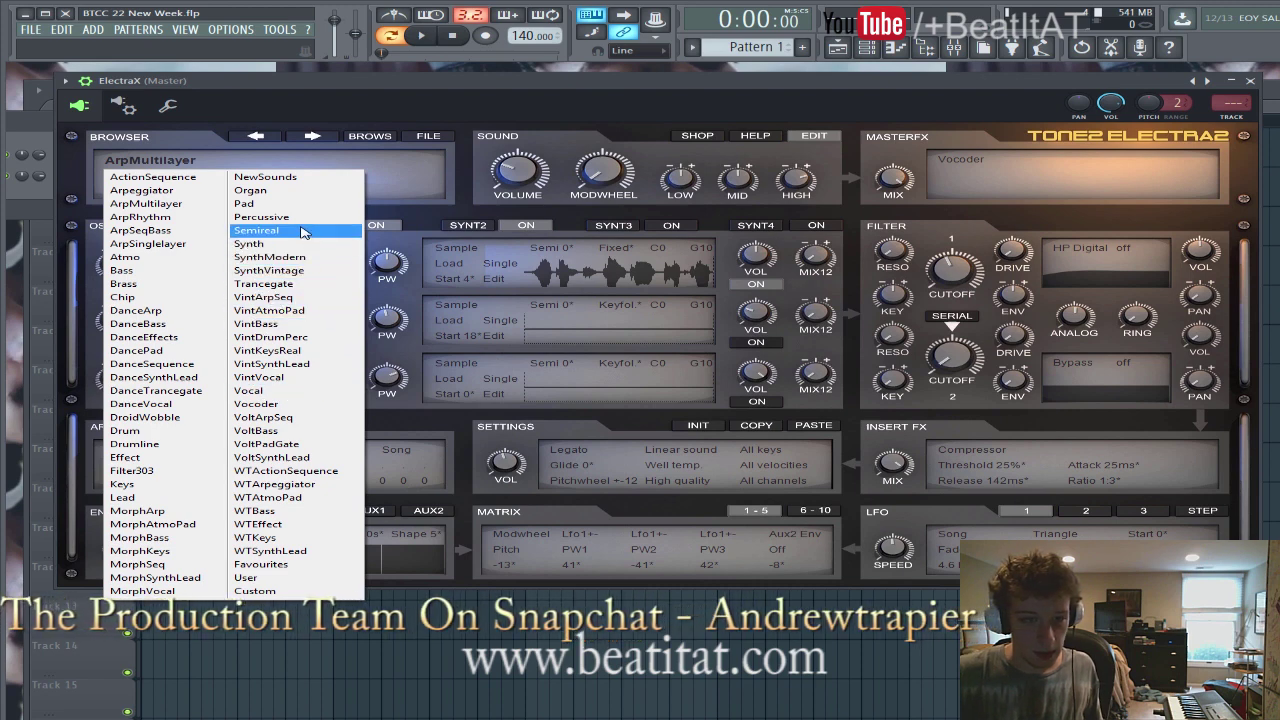
click(250, 203)
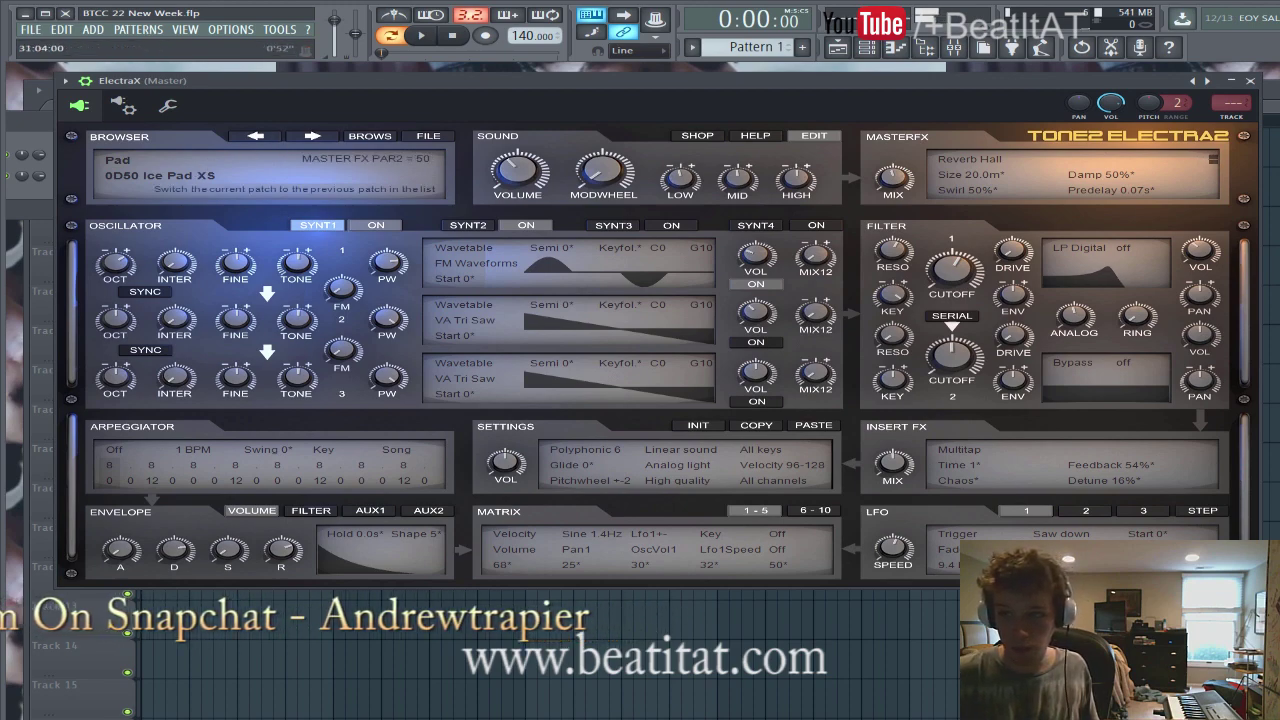
Open the ElectraX channel's piano roll and place a G#6 note at the start of bar 1.
drag(617, 84, 420, 358)
right_click(162, 156)
click(200, 155)
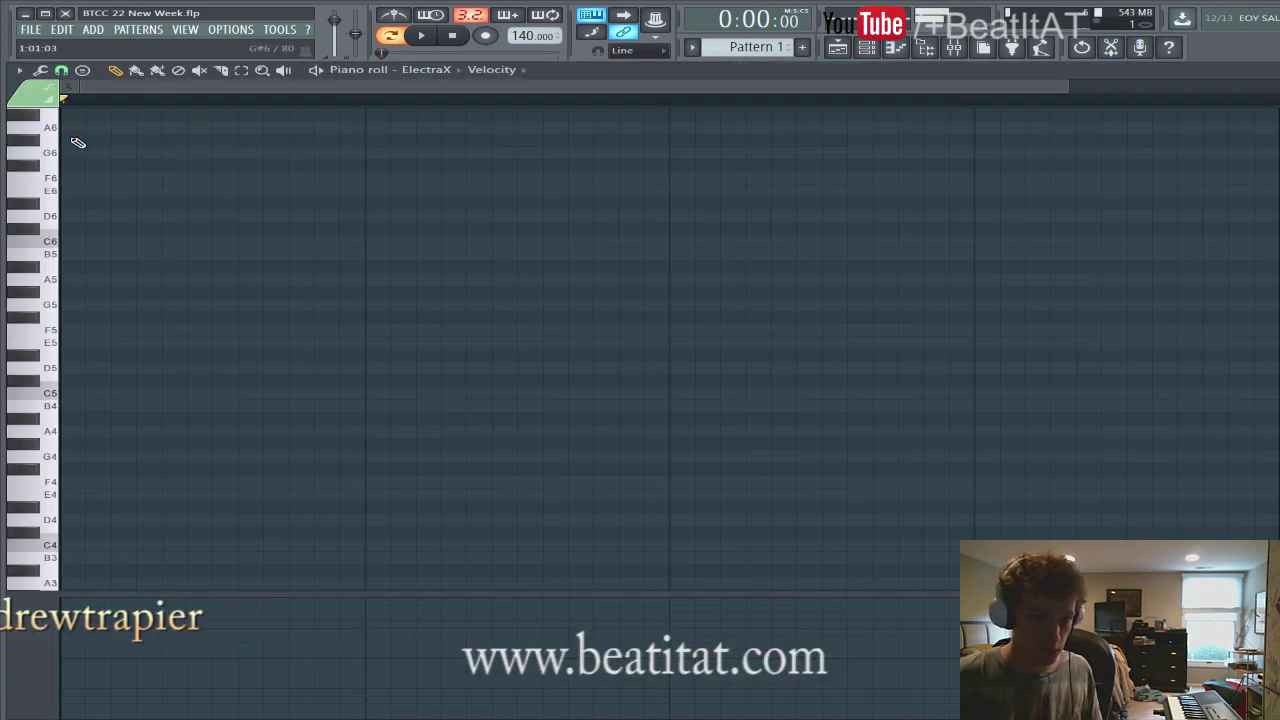
click(74, 140)
Set the project tempo to 130 BPM.
drag(337, 91, 574, 186)
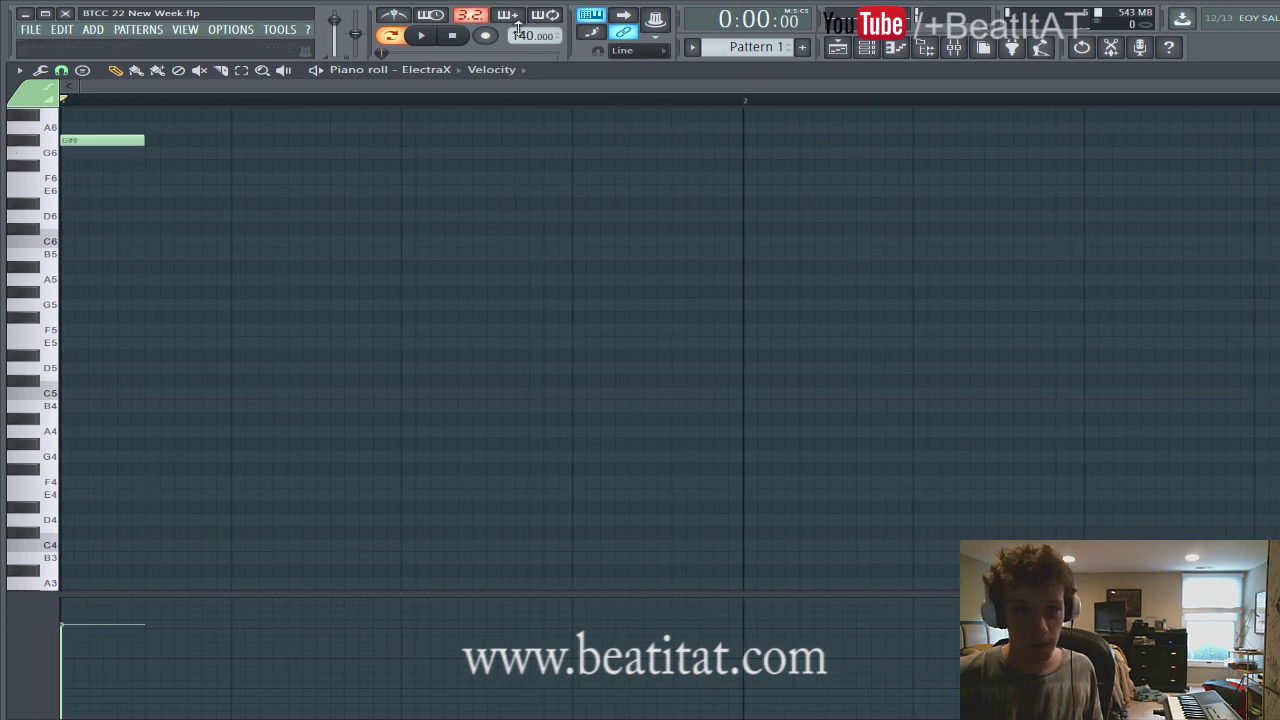
right_click(520, 33)
click(745, 124)
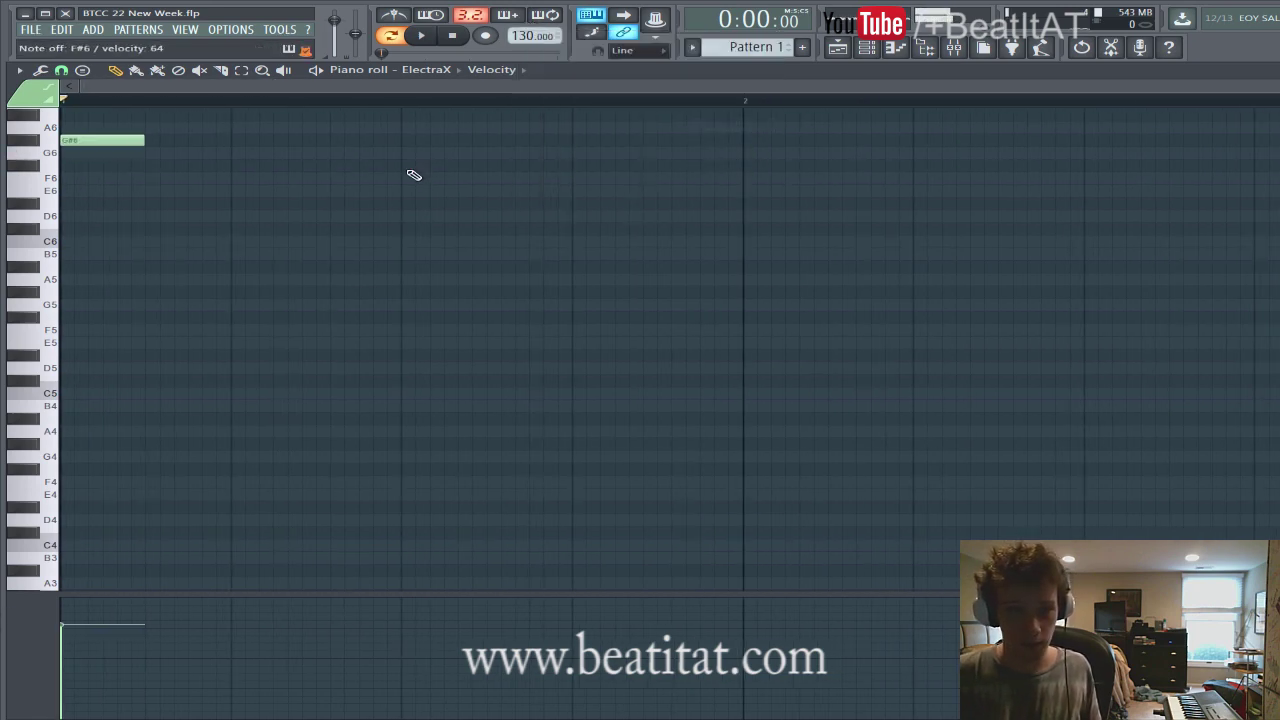
Try an F#6 note halfway through bar 1, listen to it and undo it.
click(410, 168)
key(space)
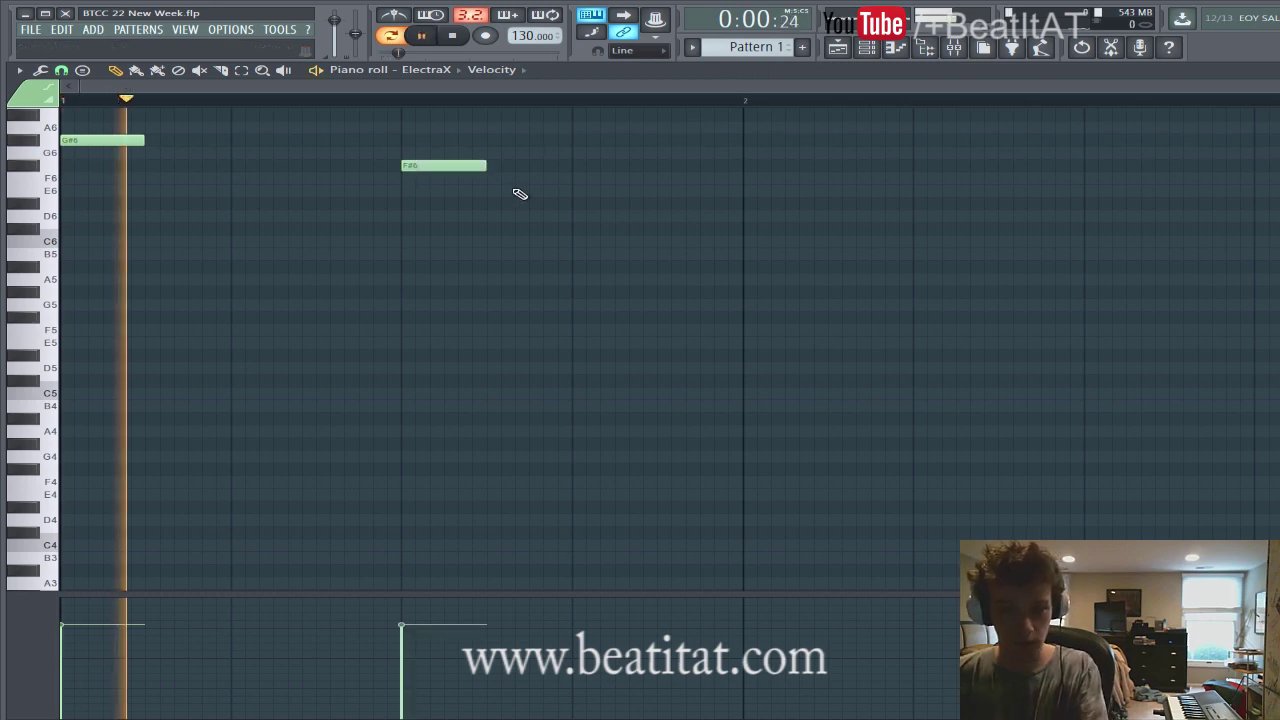
scroll(493, 225, down, 1)
key(space)
key(ctrl+z)
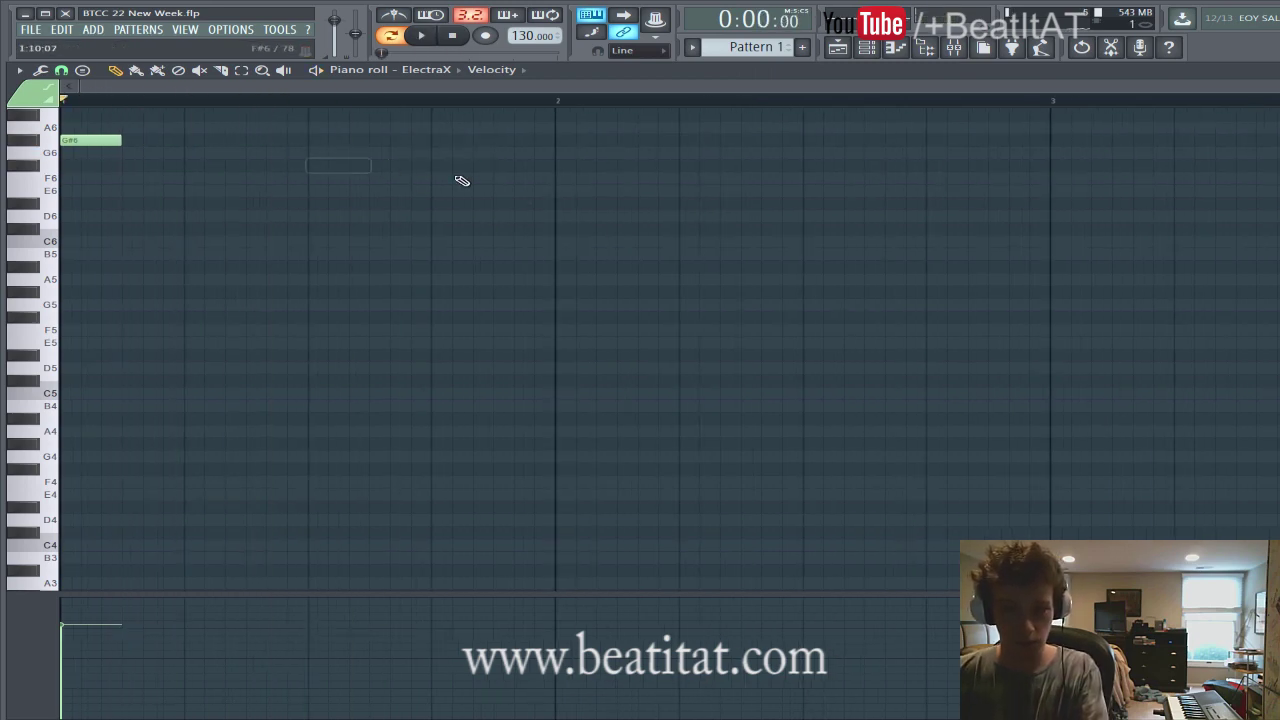
Place an F#6 note at the start of bar 2 and an E6 note on its fourth beat, and play the pattern.
click(557, 166)
click(815, 228)
right_click(826, 230)
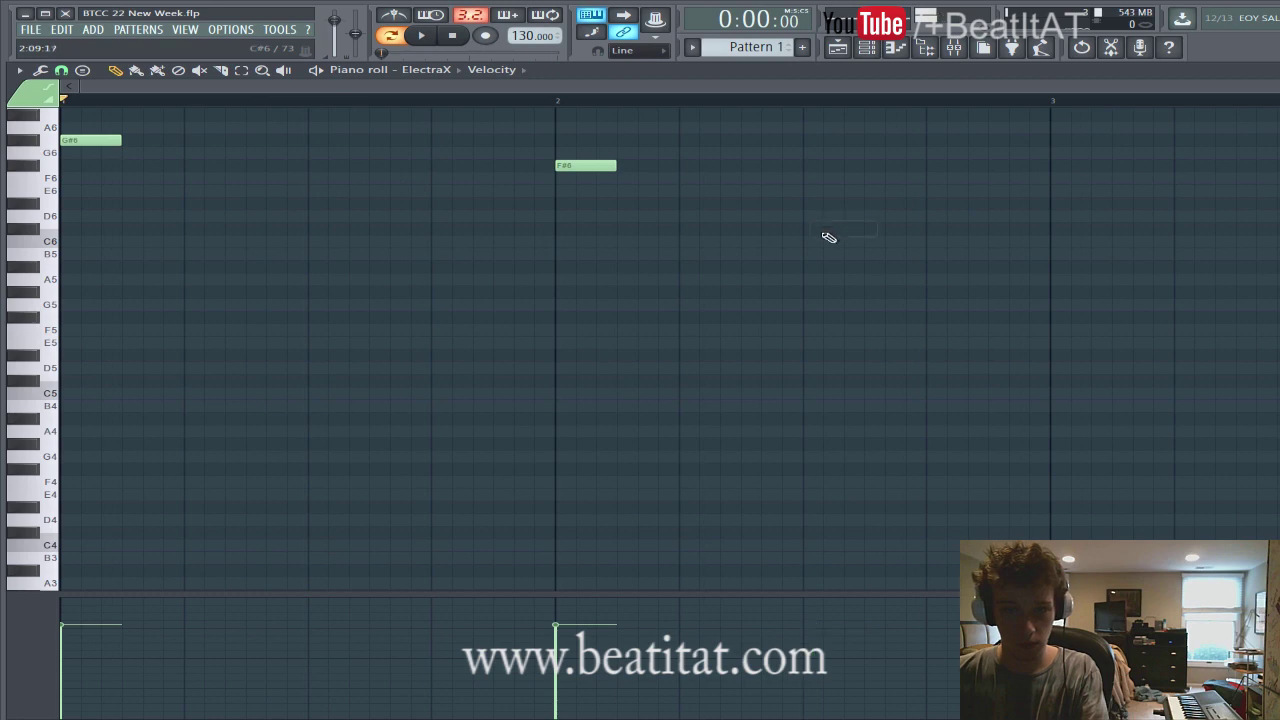
click(941, 193)
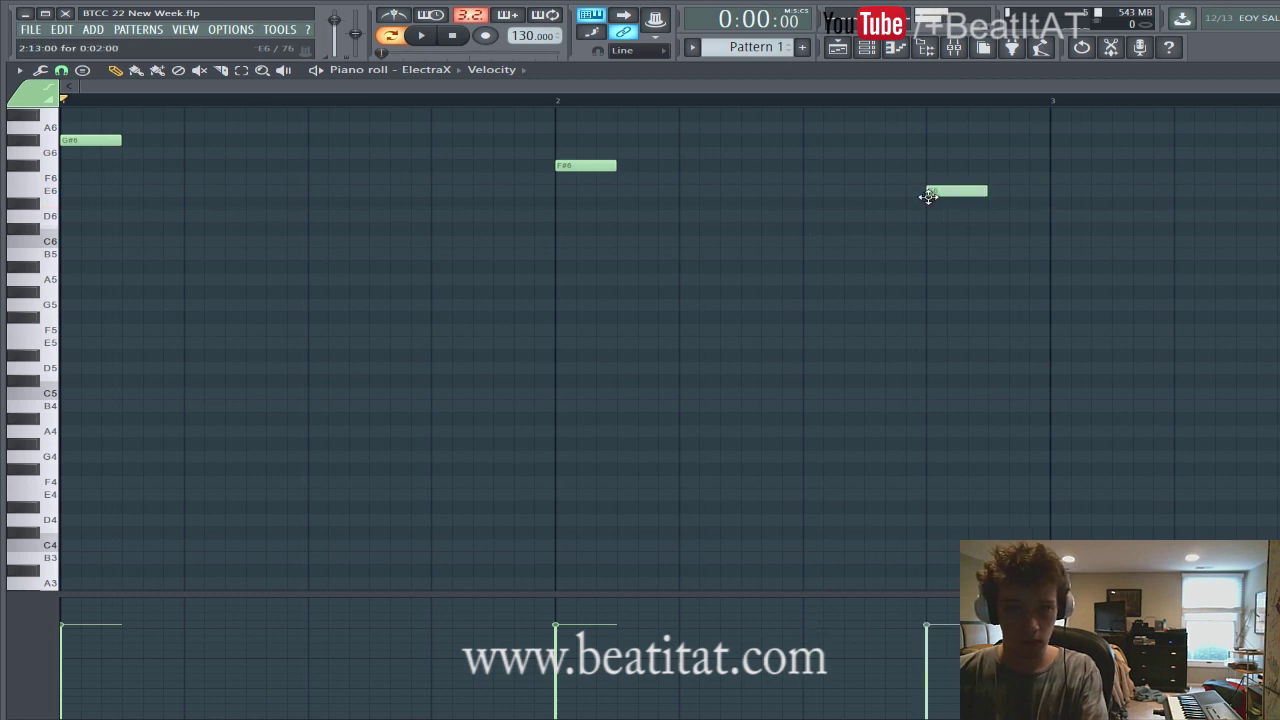
key(space)
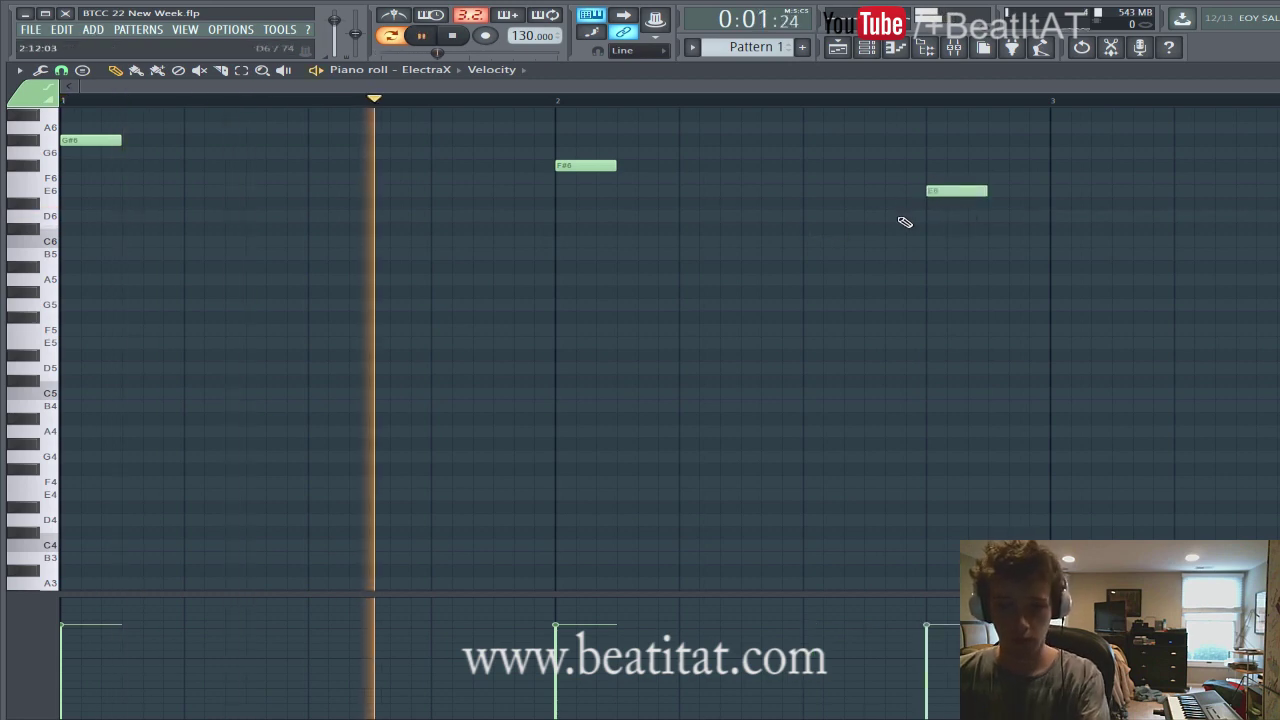
Listen to the pattern, try a D6 note in bar 3 and remove it again.
key(F7)
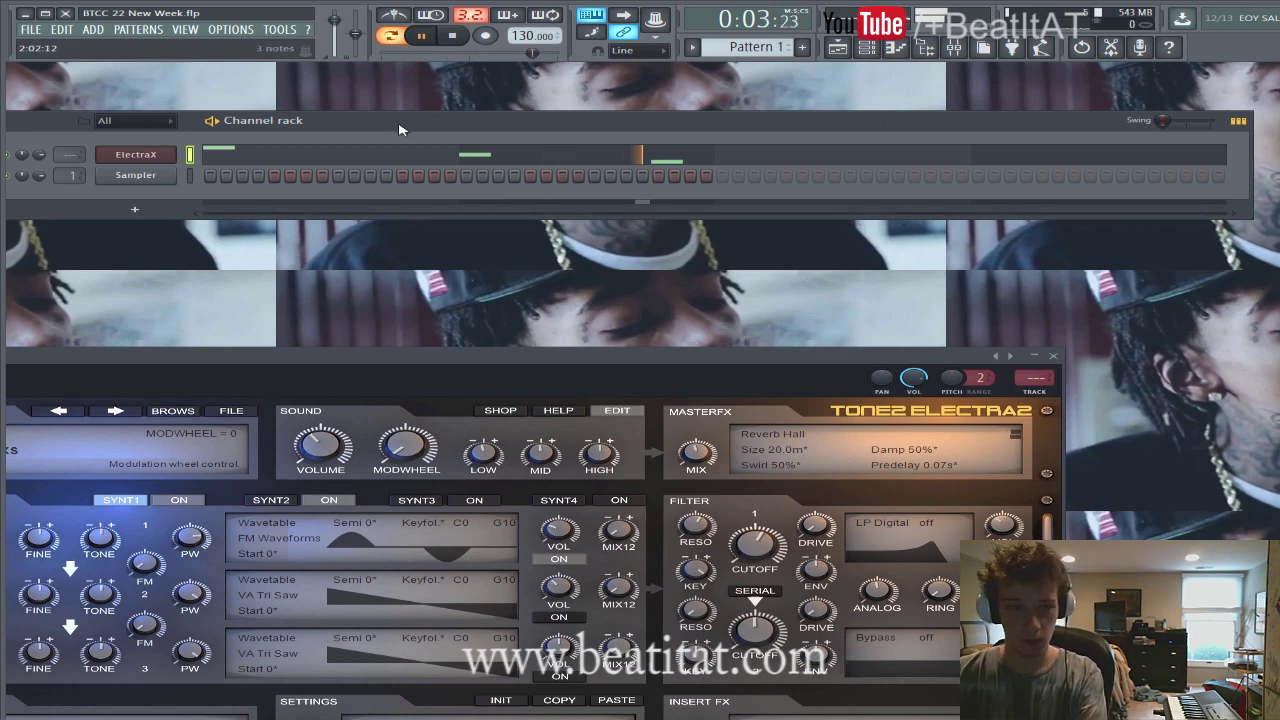
click(480, 160)
ctrl+scroll(480, 161, down, 4)
scroll(789, 166, down, 2)
scroll(789, 166, up, 2)
key(space)
click(895, 217)
right_click(896, 217)
key(F7)
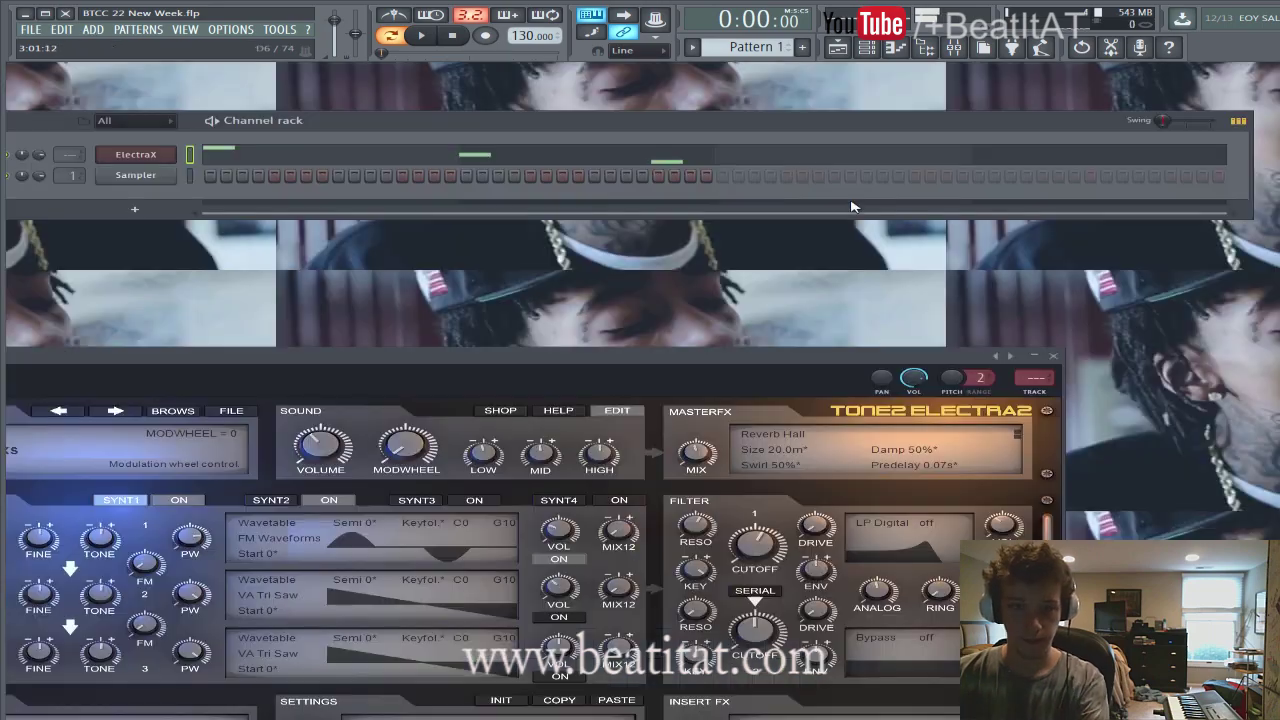
Switch ElectraX to the Pad patch 1aSciFi Tribes.
drag(360, 362, 430, 224)
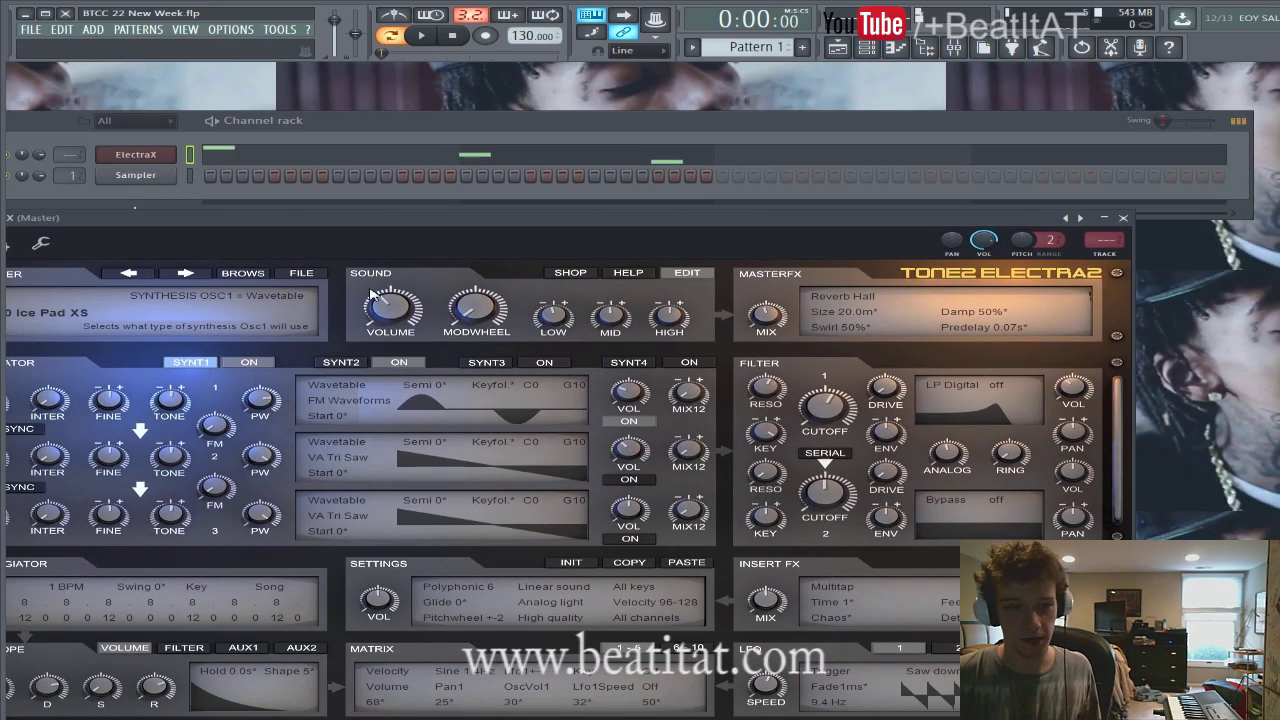
click(184, 272)
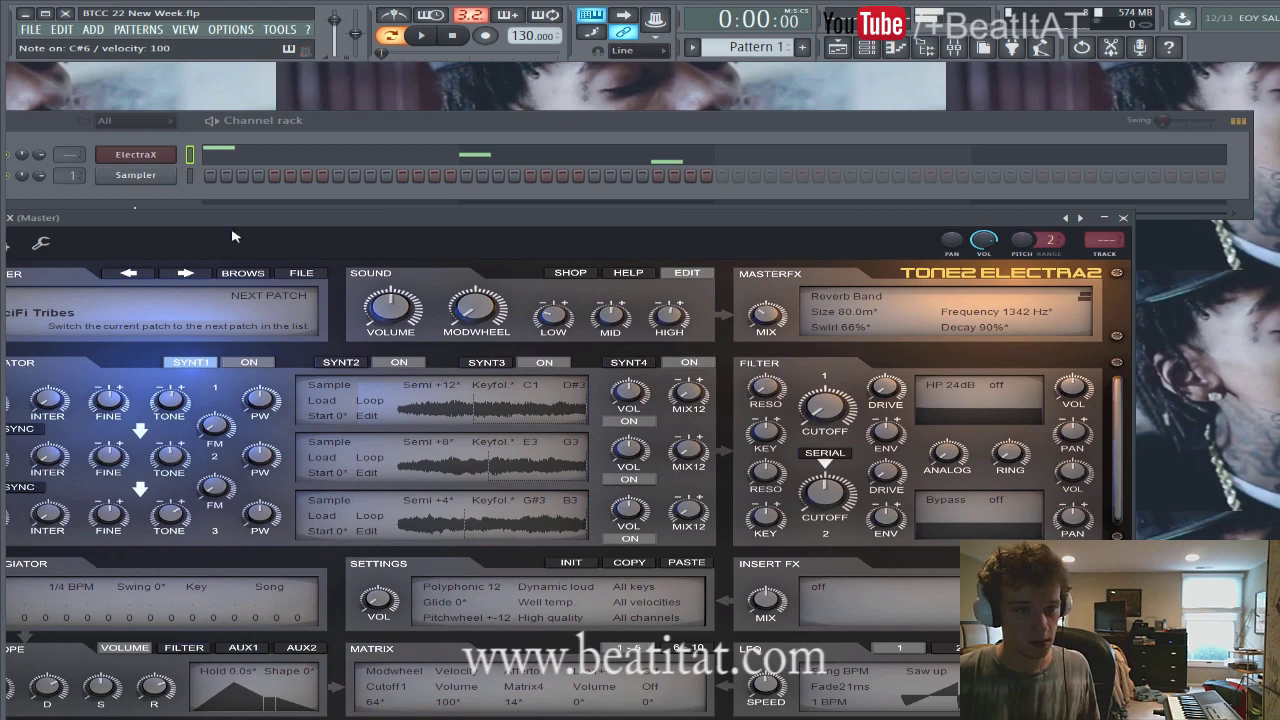
drag(278, 232, 502, 207)
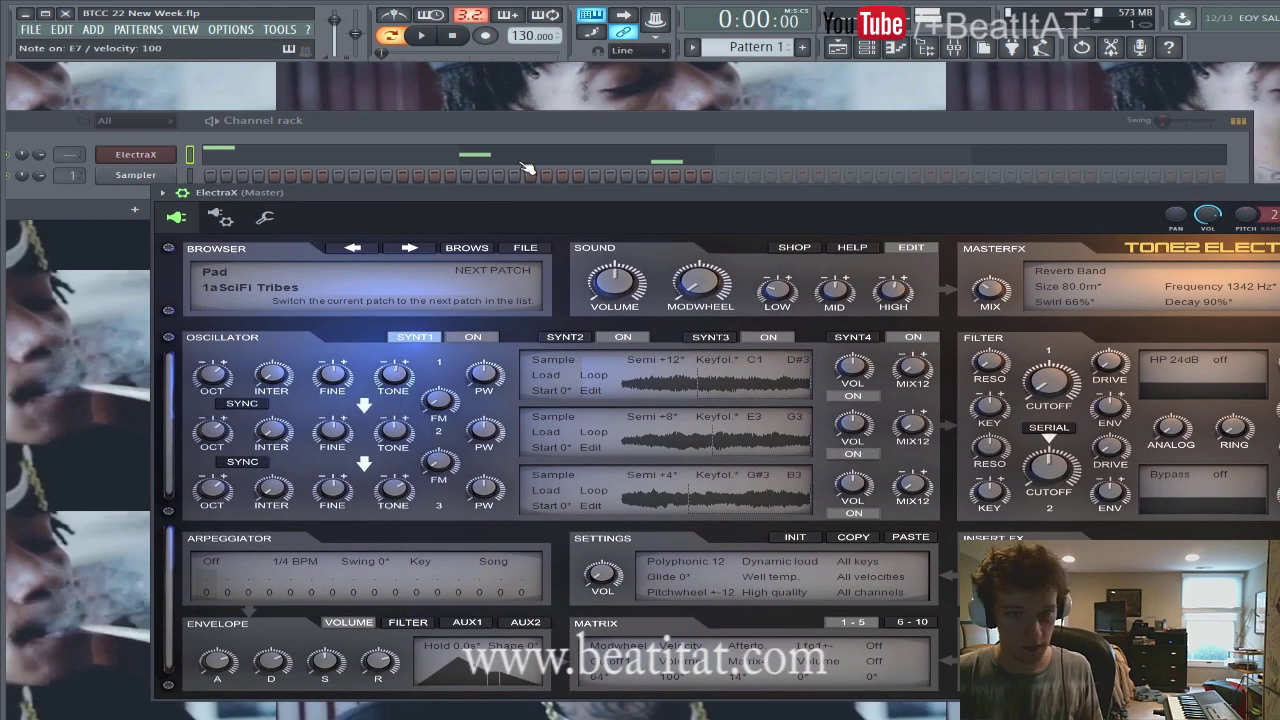
Clear all existing notes from the ElectraX piano roll.
click(523, 163)
key(Delete)
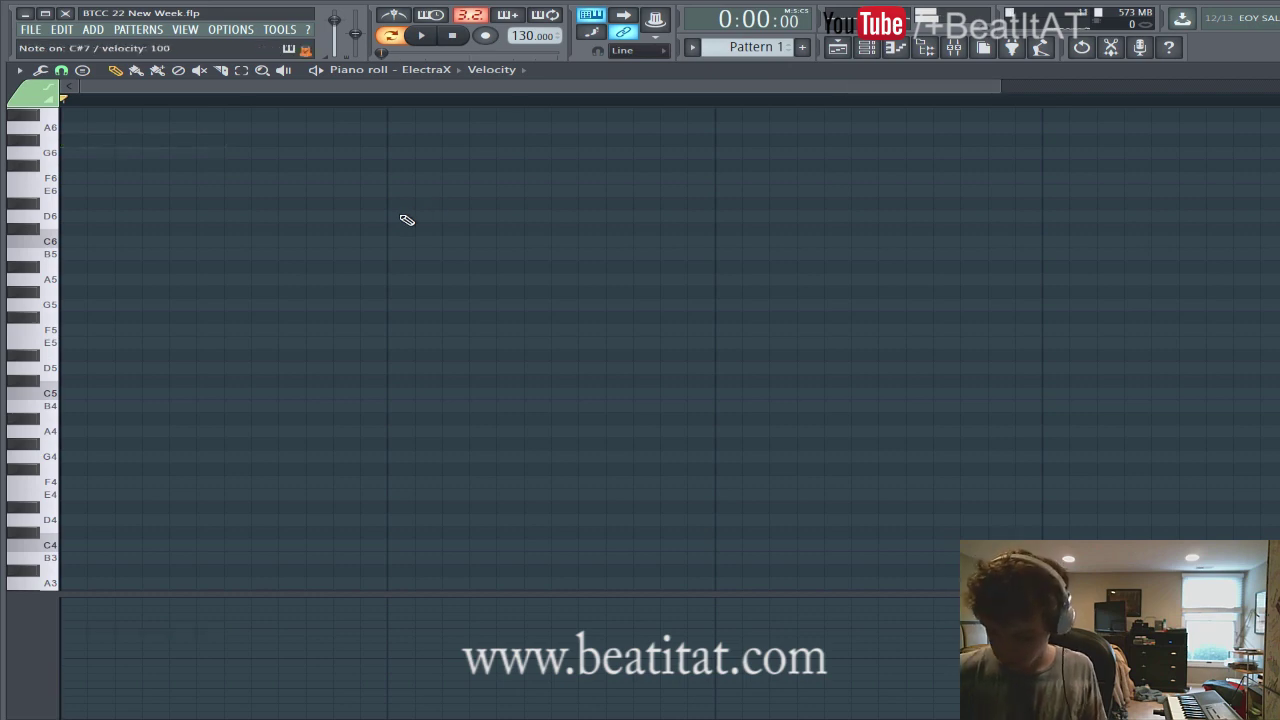
scroll(230, 258, up, 3)
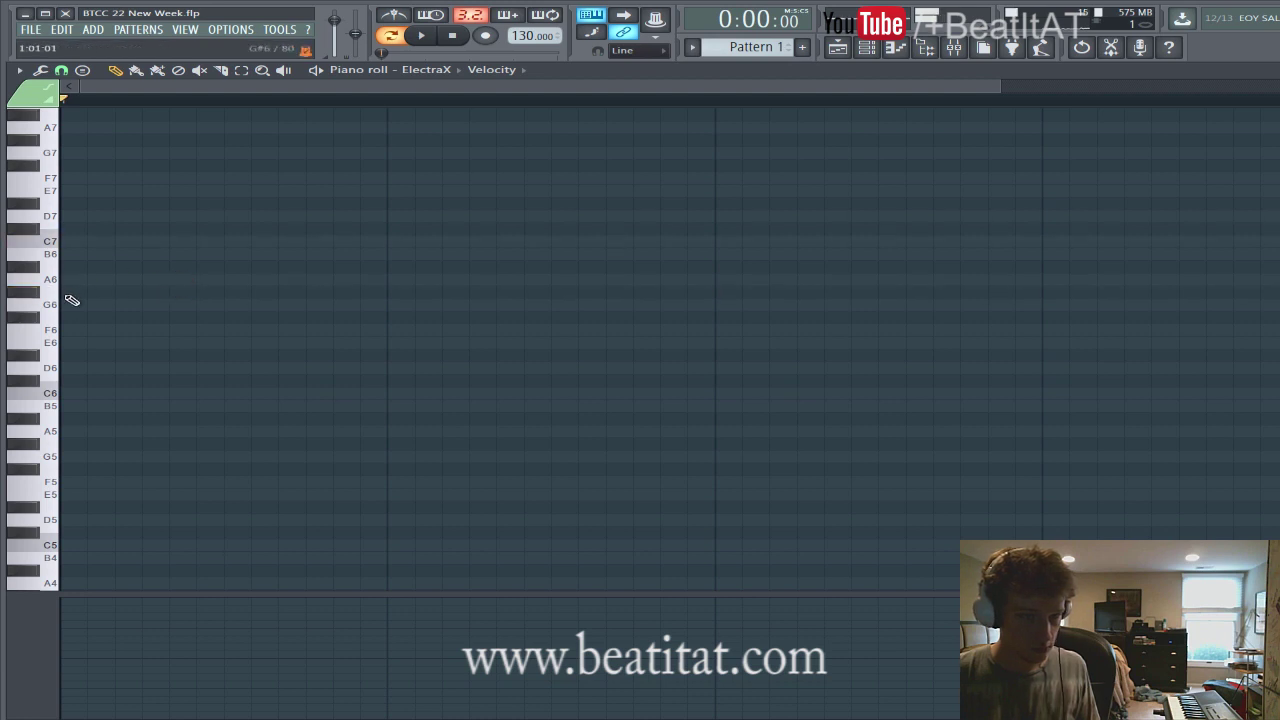
Place evenly spaced, equally long F6, G#6 and C7 notes in bar 1, one beat apart, starting with F6.
click(99, 244)
right_click(104, 243)
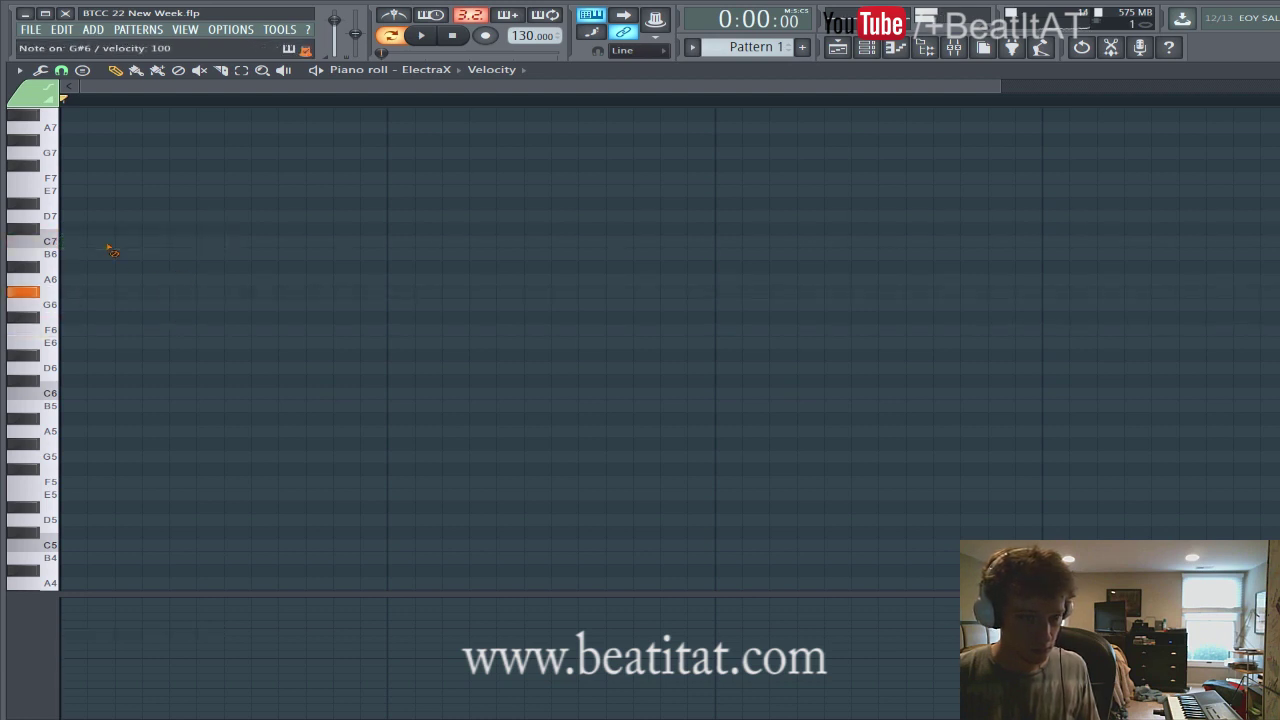
click(77, 331)
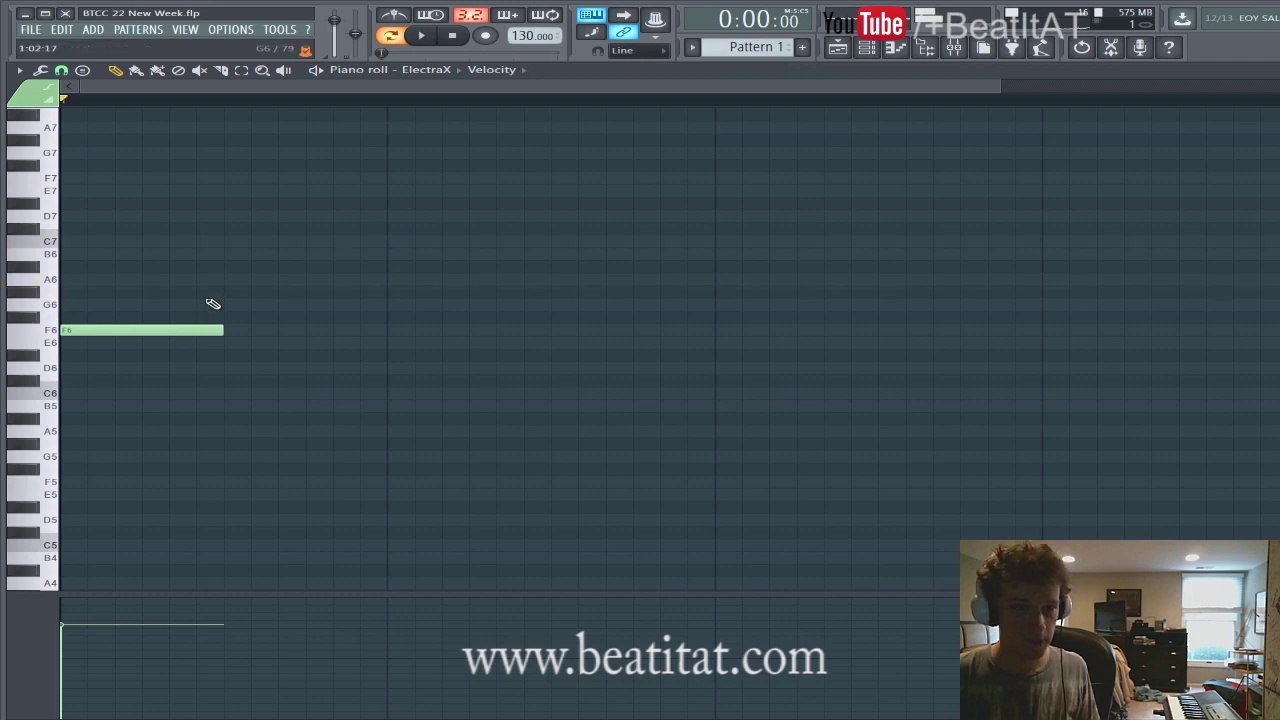
click(395, 296)
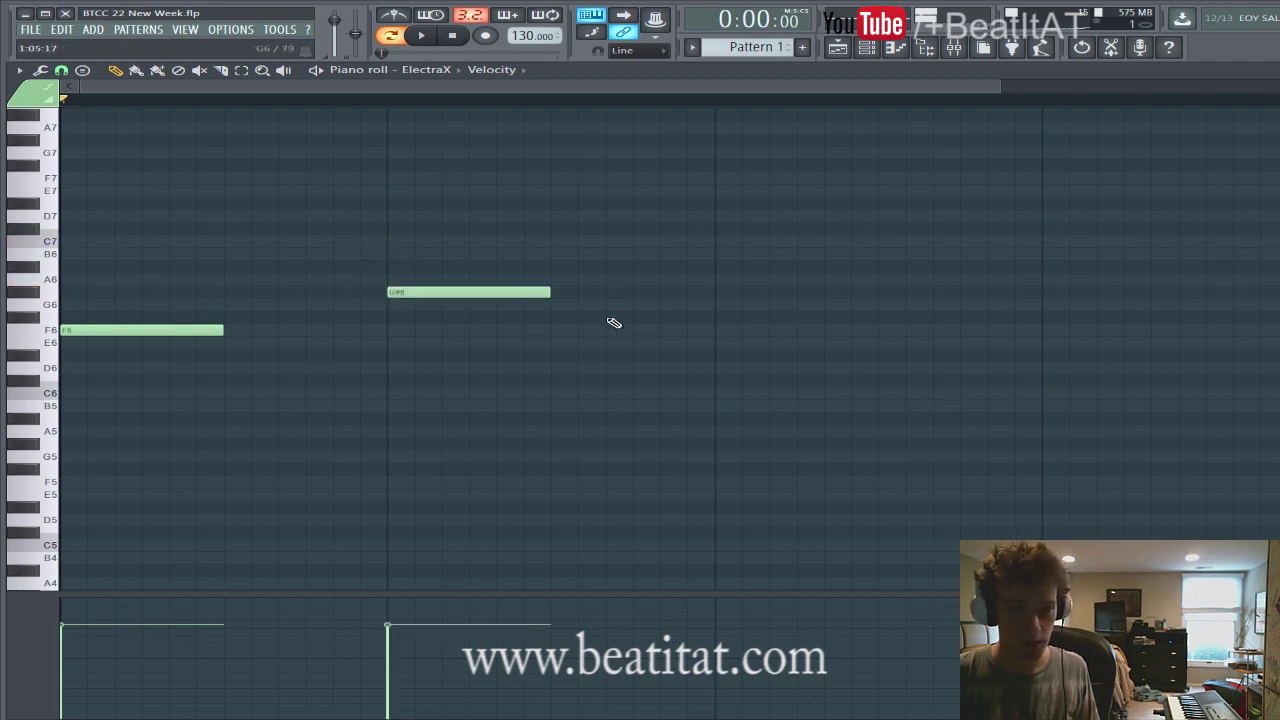
click(716, 243)
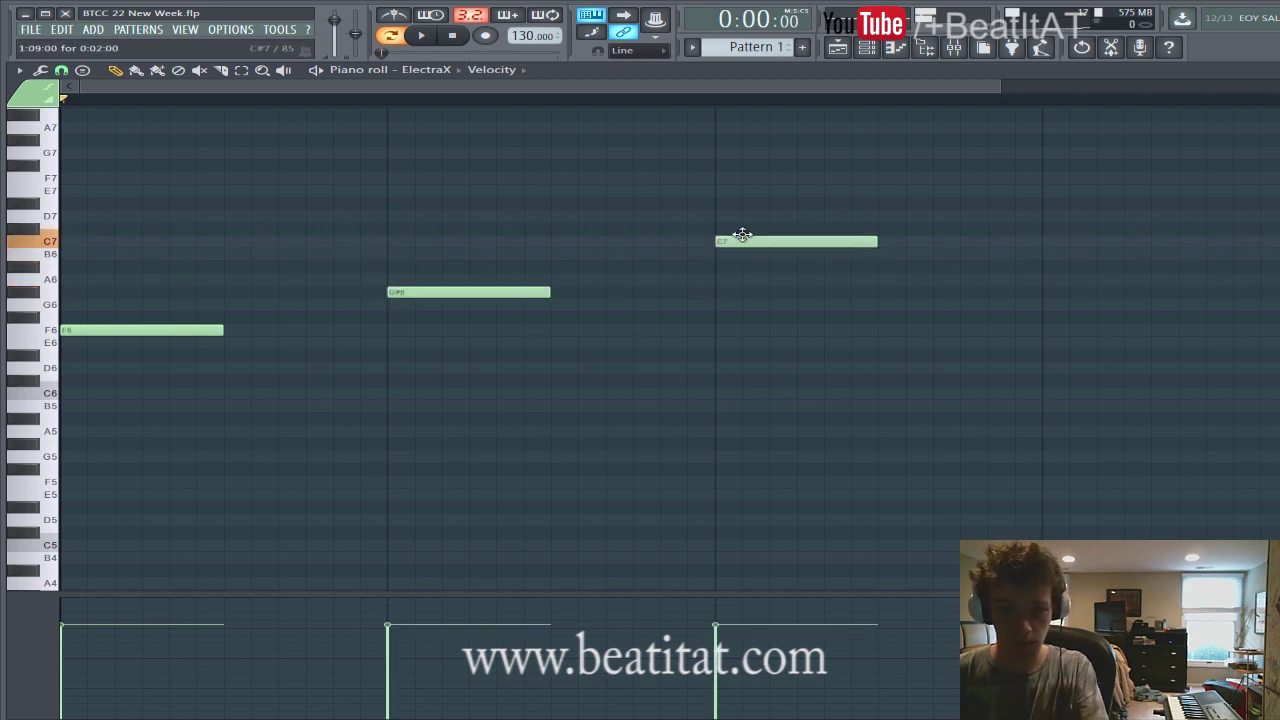
Lengthen the C7 note to half a bar and move G#6 and C7 earlier so the three notes follow one another directly.
scroll(800, 266, down, 4)
key(space)
drag(370, 241, 578, 263)
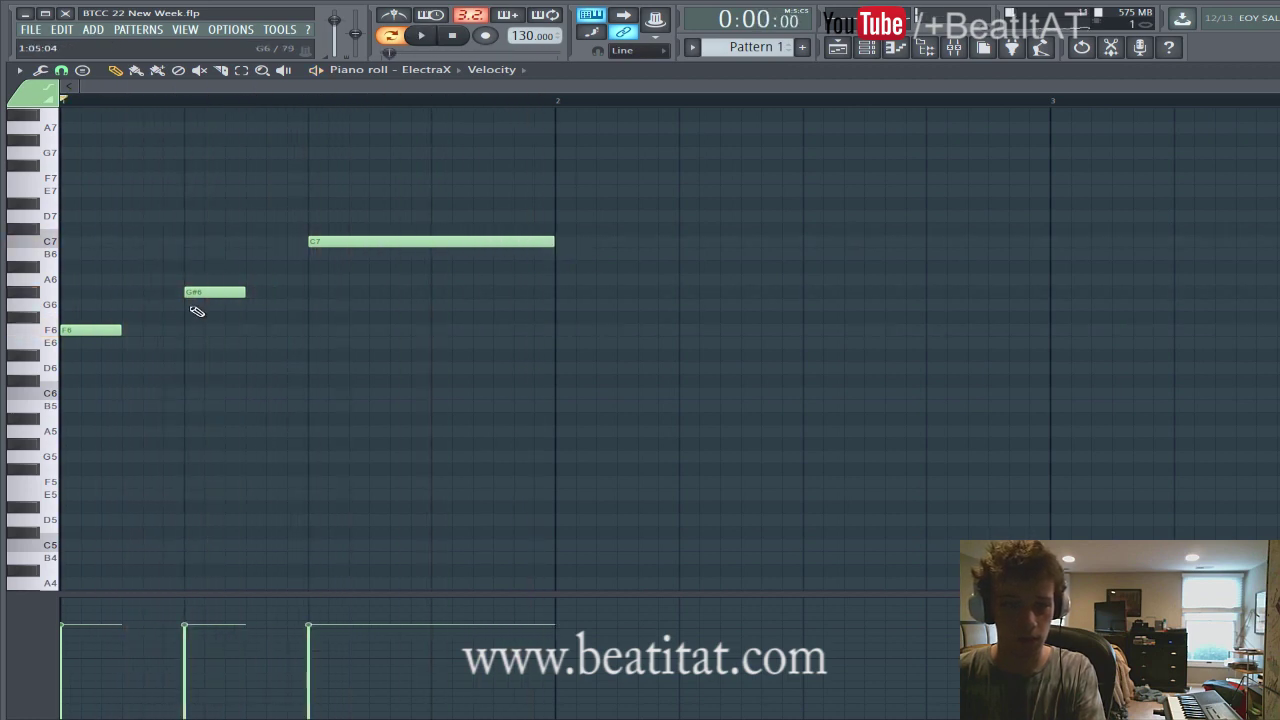
drag(196, 294, 134, 296)
drag(318, 243, 214, 249)
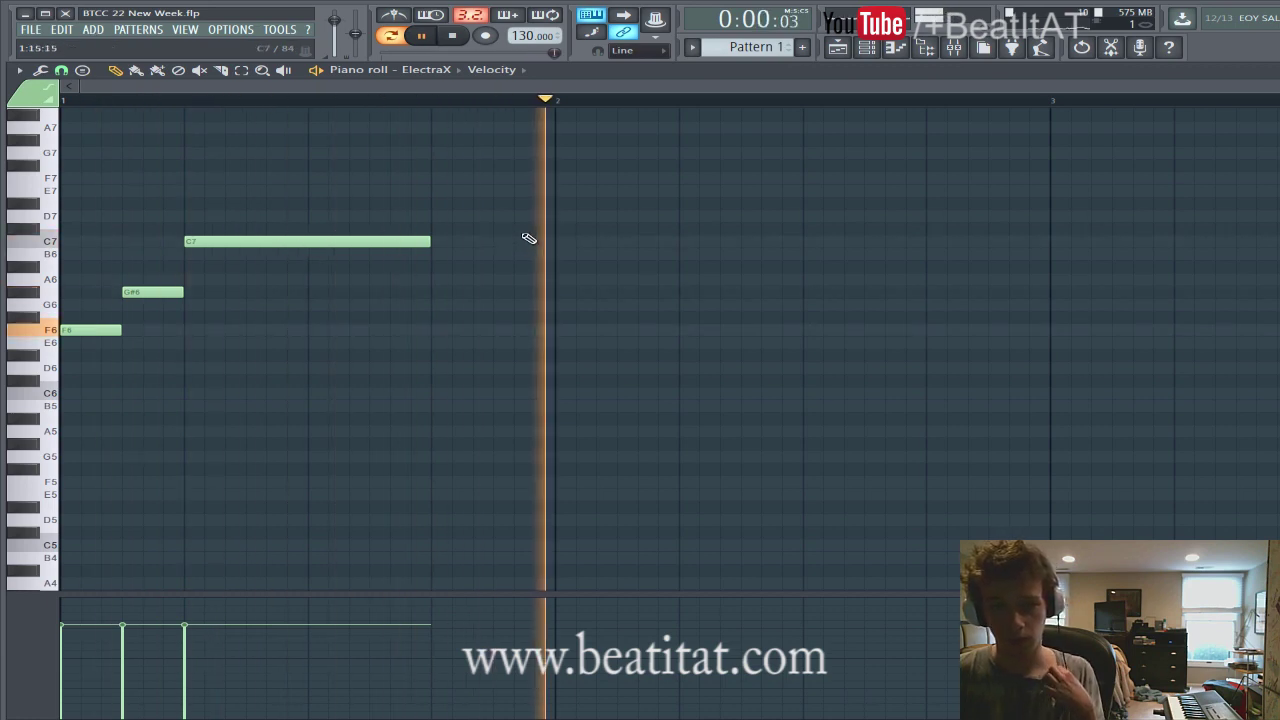
Try half-bar notes at several pitches, including A6 and E6, at the start of bar 2 and remove them.
drag(580, 268, 591, 283)
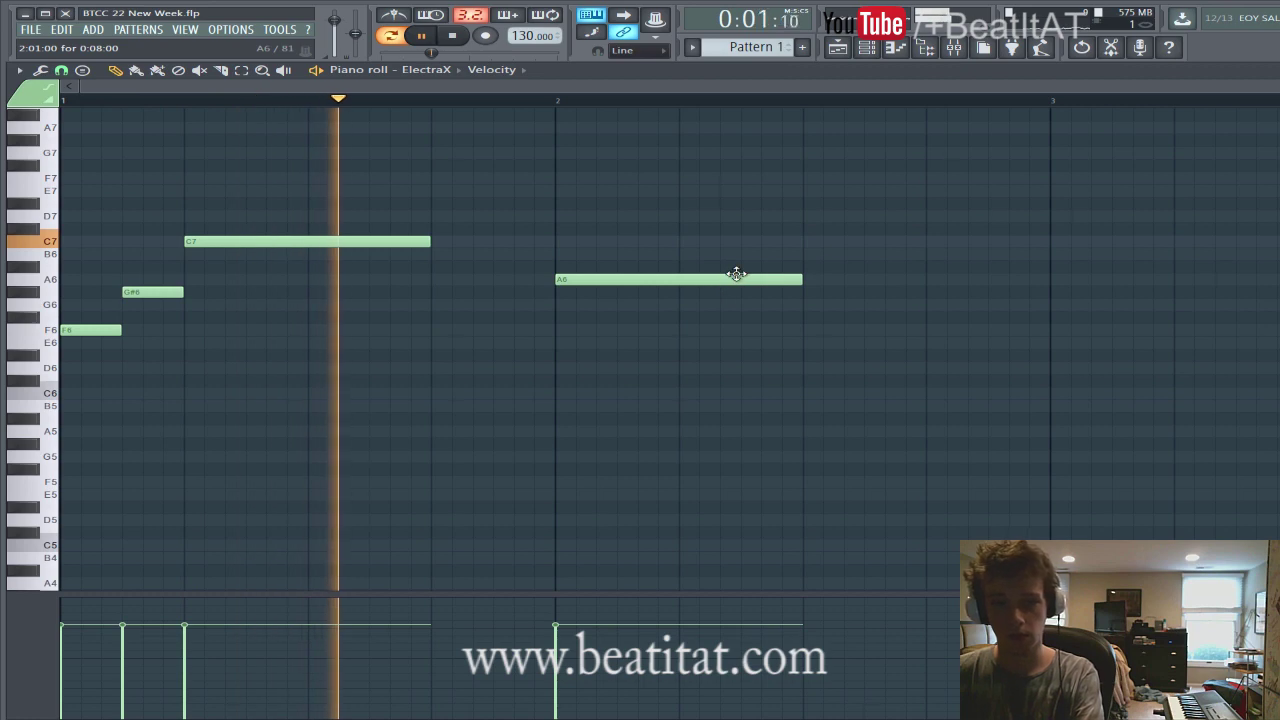
key(space)
right_click(710, 280)
drag(590, 304, 543, 331)
right_click(621, 334)
click(551, 357)
right_click(640, 357)
click(590, 343)
key(space)
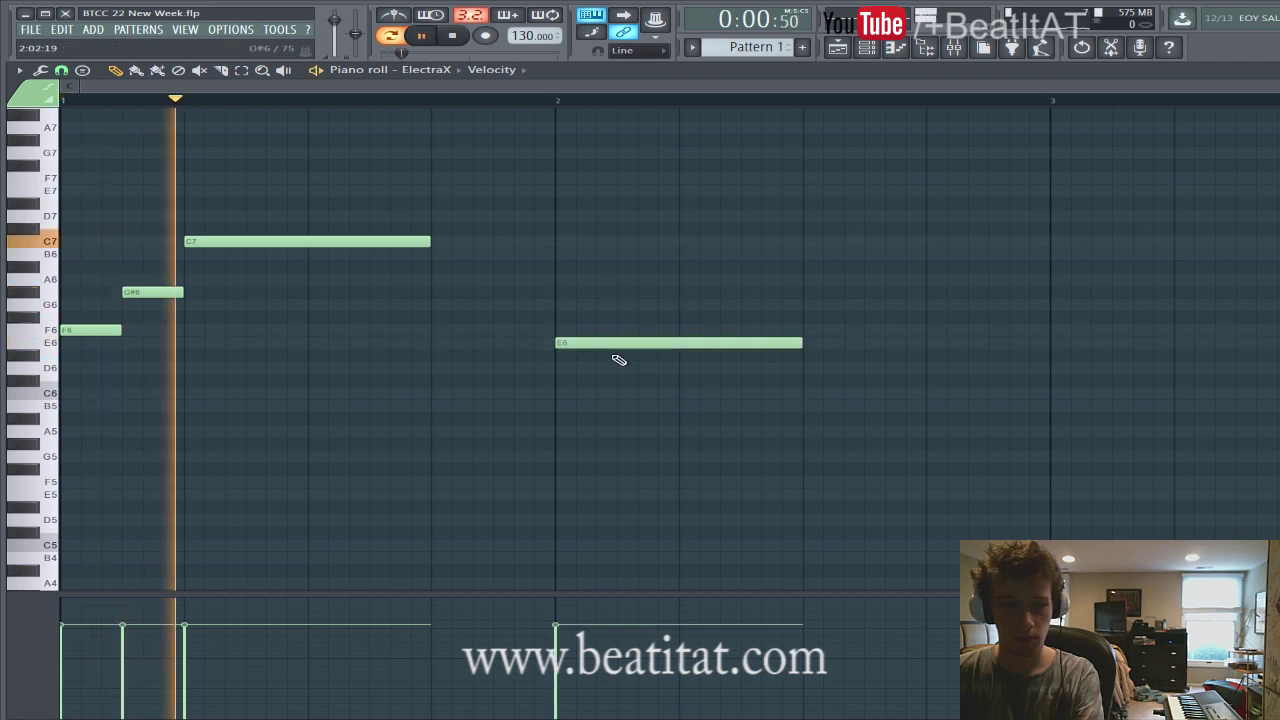
key(space)
right_click(720, 345)
Place a half-bar F6 note at the start of bar 2 and play the pattern.
click(549, 341)
right_click(555, 342)
click(563, 330)
key(space)
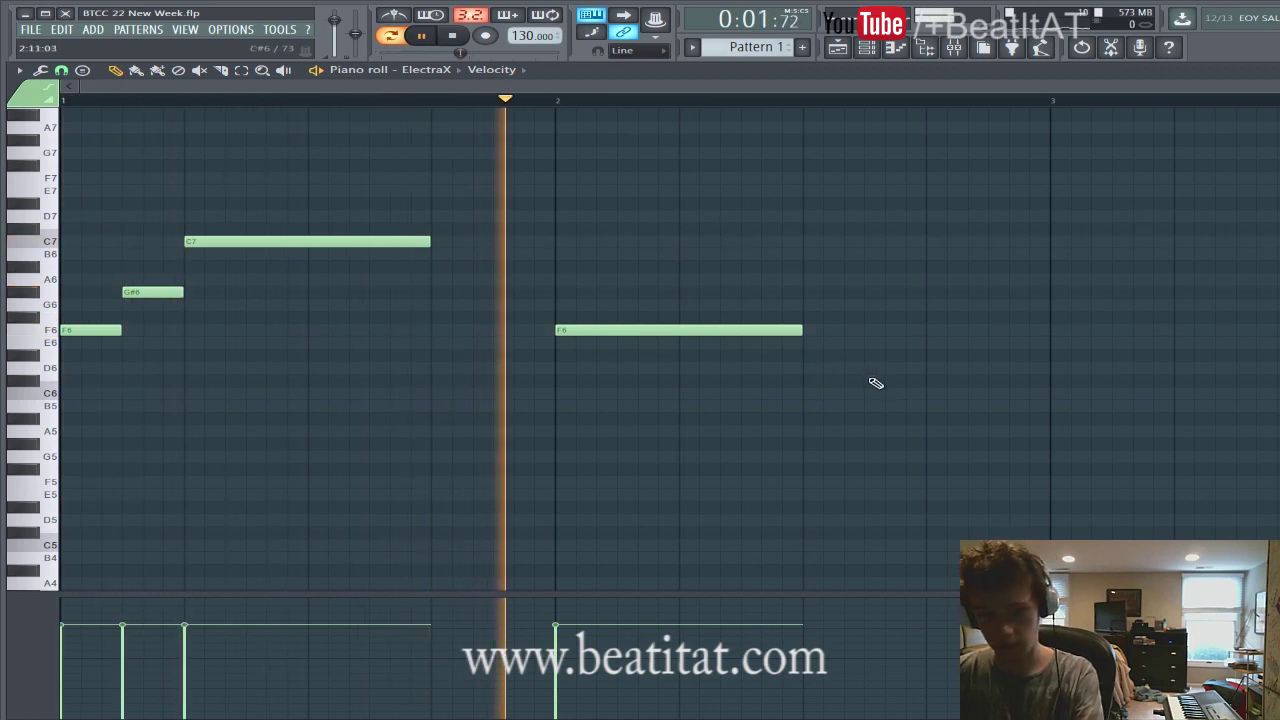
key(space)
Try a half-bar F#6 note at the start of bar 3, lower it to E6 and play the pattern.
click(1051, 316)
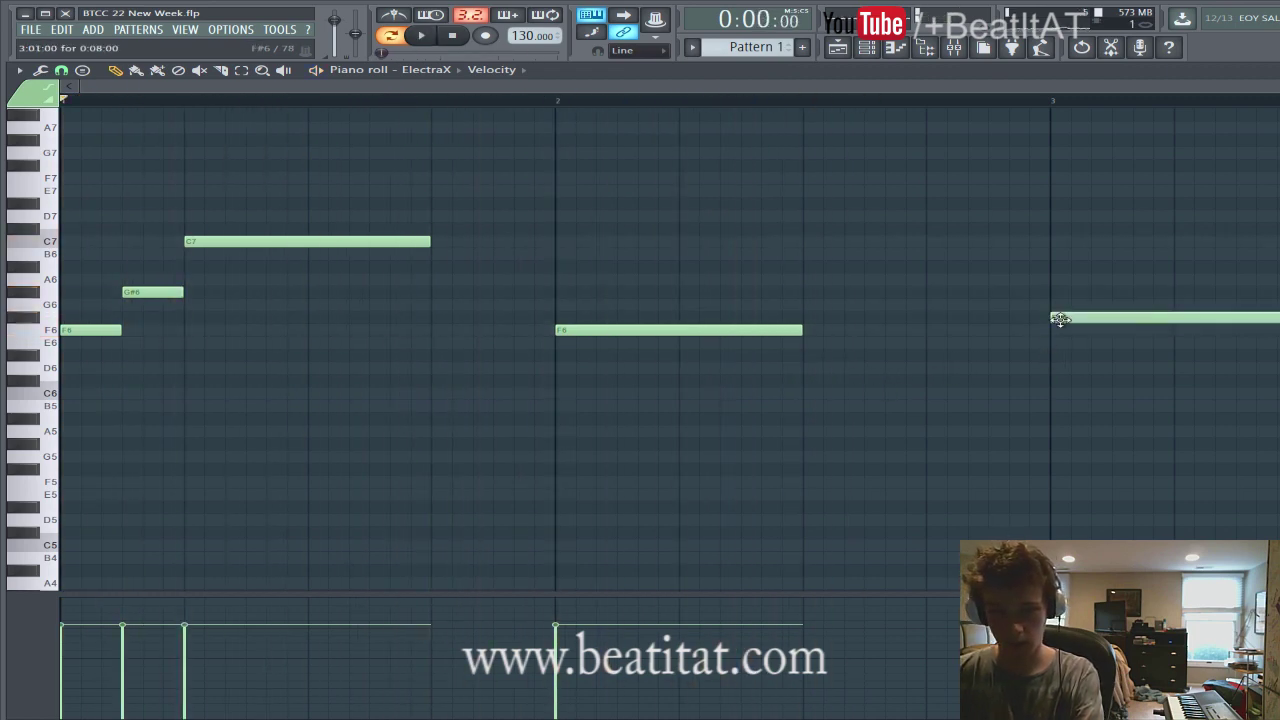
mouse_move(1054, 317)
mouse_down()
mouse_move(1038, 283)
mouse_move(1057, 293)
mouse_move(1054, 352)
mouse_move(1100, 357)
mouse_move(1090, 345)
mouse_up()
key(space)
ctrl+scroll(924, 409, down, 2)
key(F7)
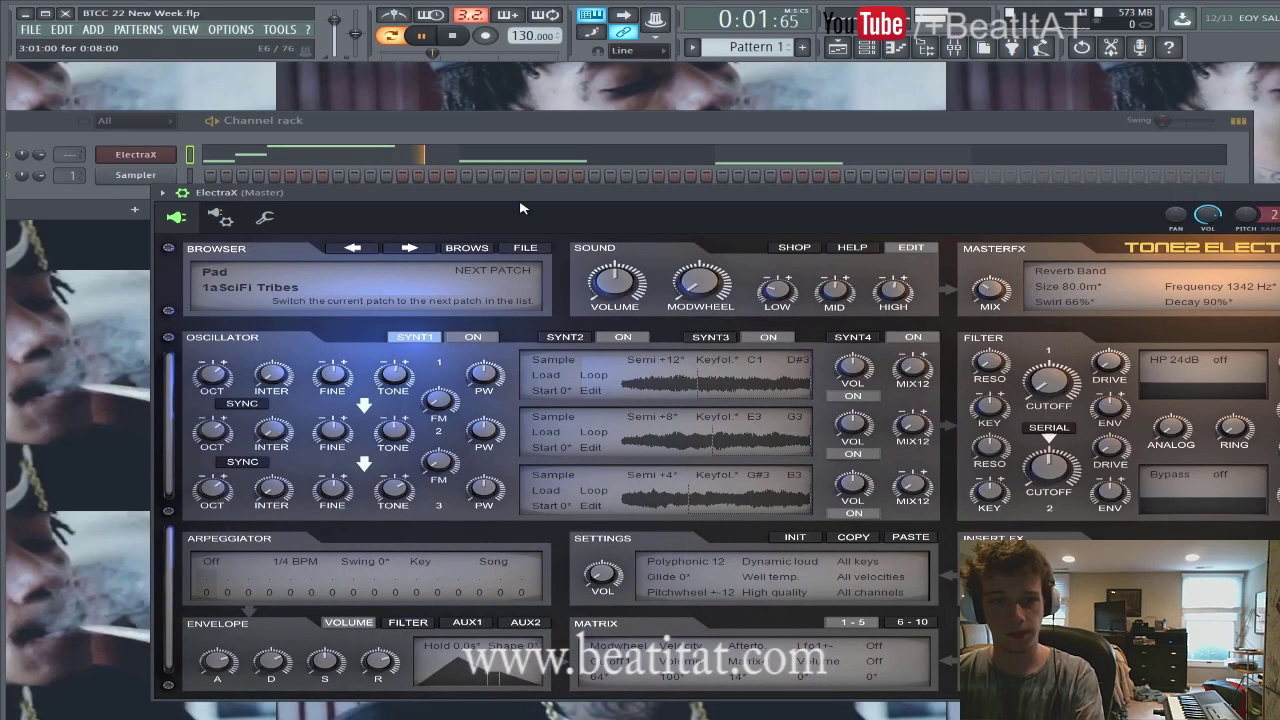
Replay the melody, try the bar 3 note at D6 and delete it.
drag(903, 198, 773, 308)
click(783, 157)
key(space)
key(space)
drag(808, 346, 771, 374)
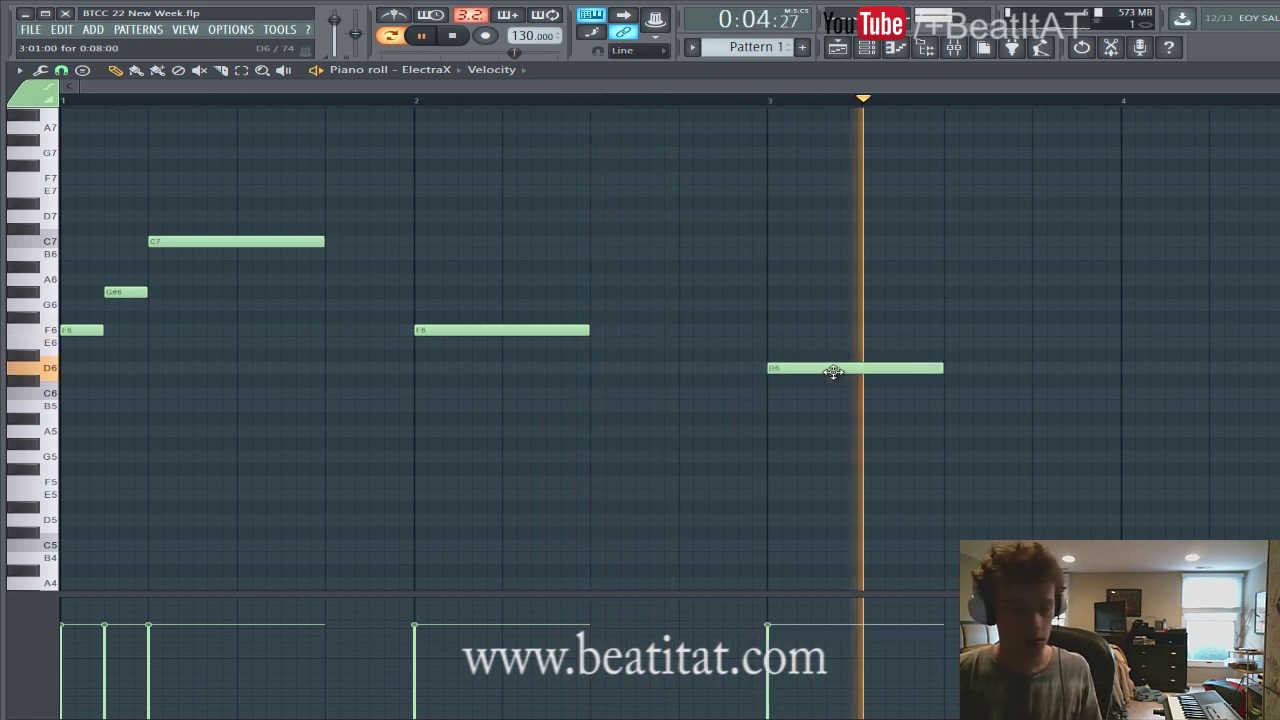
key(space)
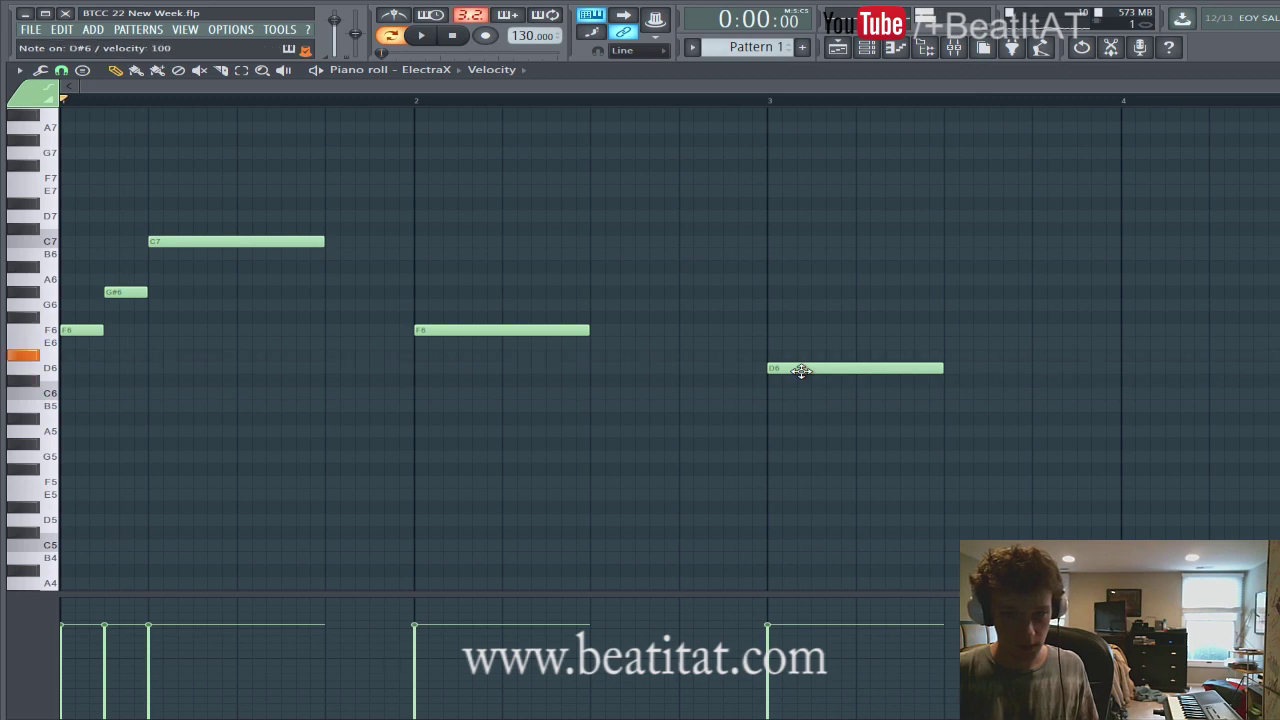
right_click(801, 371)
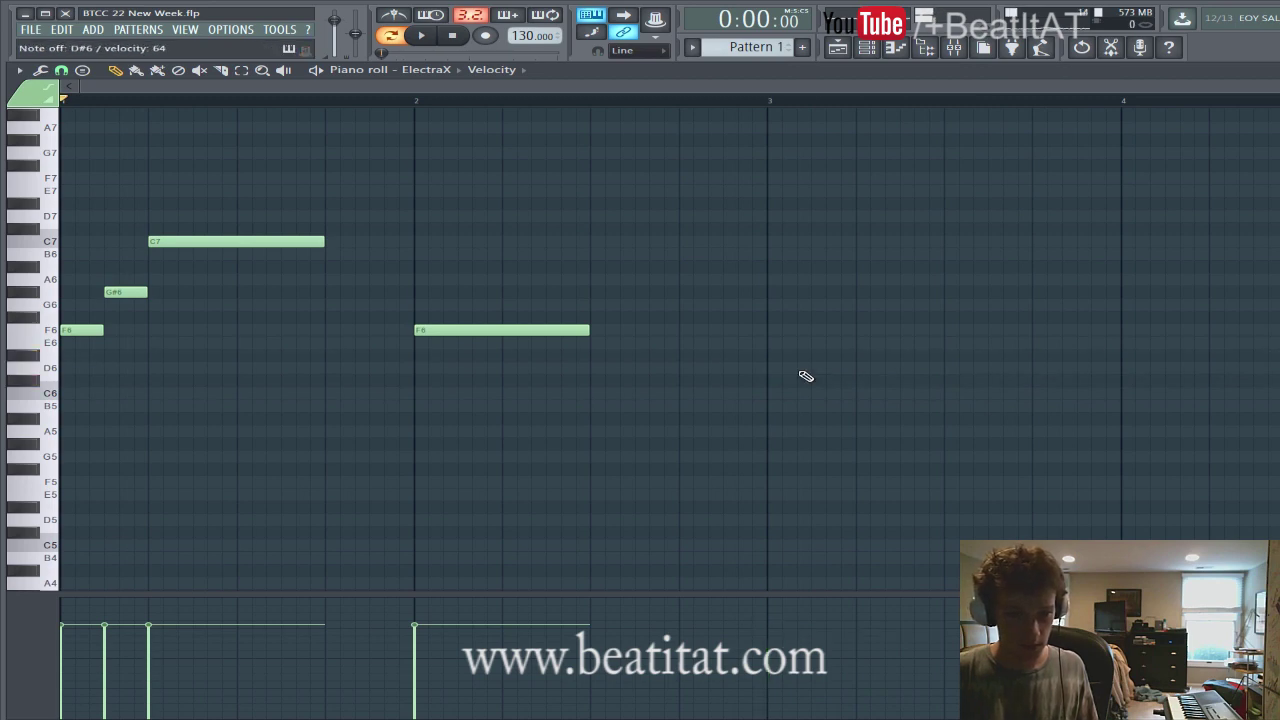
Try half-bar notes at D#6 and D6 at the start of bar 3 and remove them.
click(776, 355)
key(space)
key(space)
key(space)
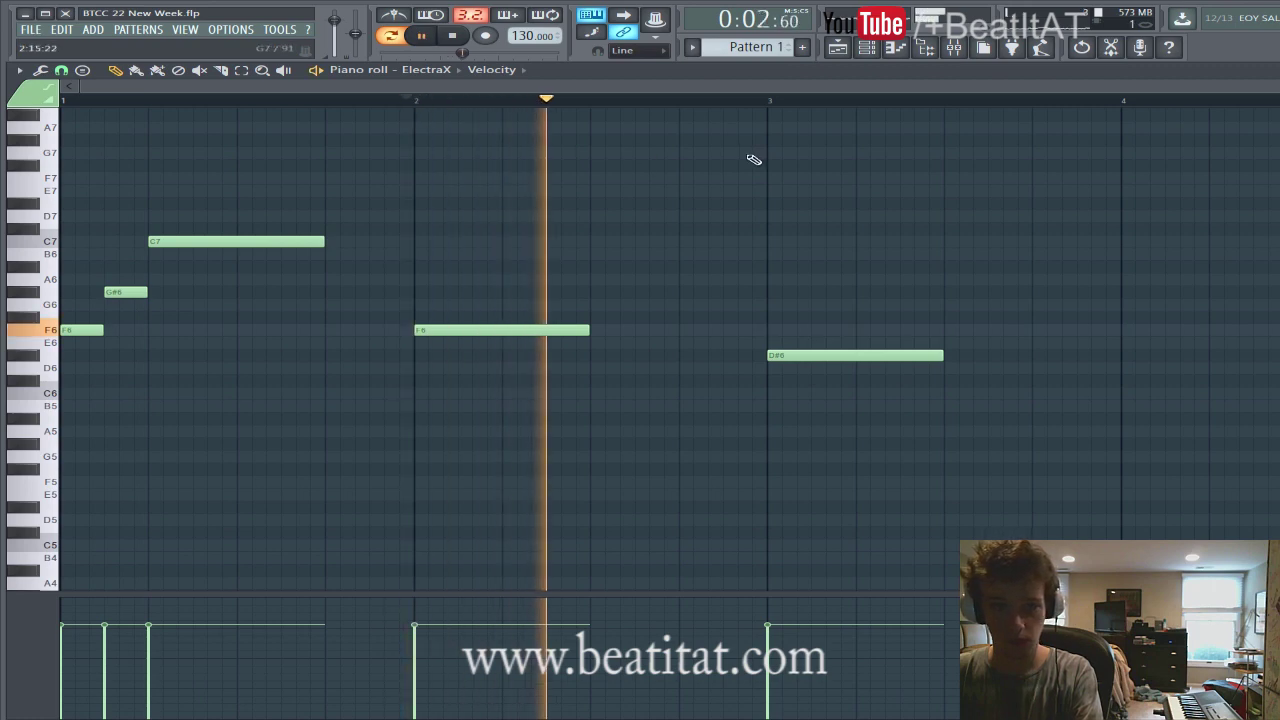
key(space)
right_click(825, 355)
click(800, 368)
right_click(801, 367)
Place a half-bar G#6 note at the start of bar 3, lower it to G6 and play the pattern.
mouse_move(803, 296)
mouse_down()
mouse_move(781, 281)
mouse_move(831, 291)
mouse_up()
key(space)
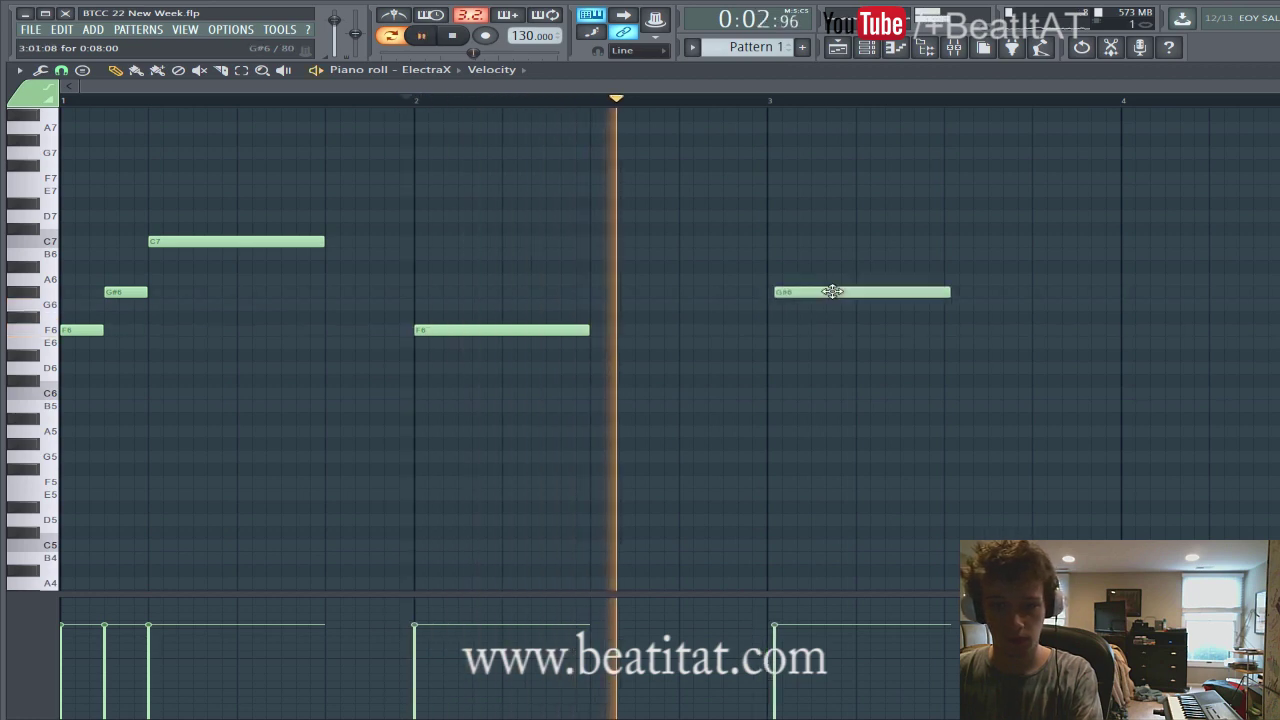
key(space)
drag(808, 294, 810, 306)
key(space)
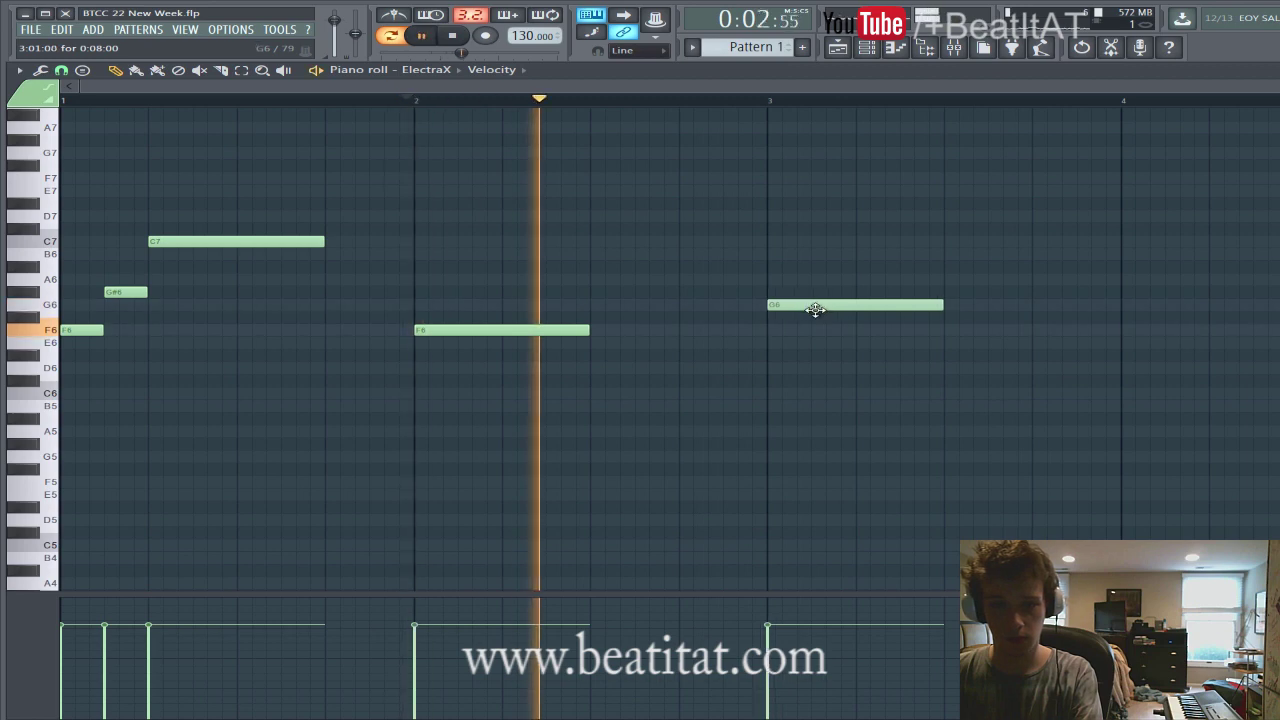
key(space)
Add a half-bar C7 note at the start of bar 4, close the piano roll and play the pattern.
click(1133, 242)
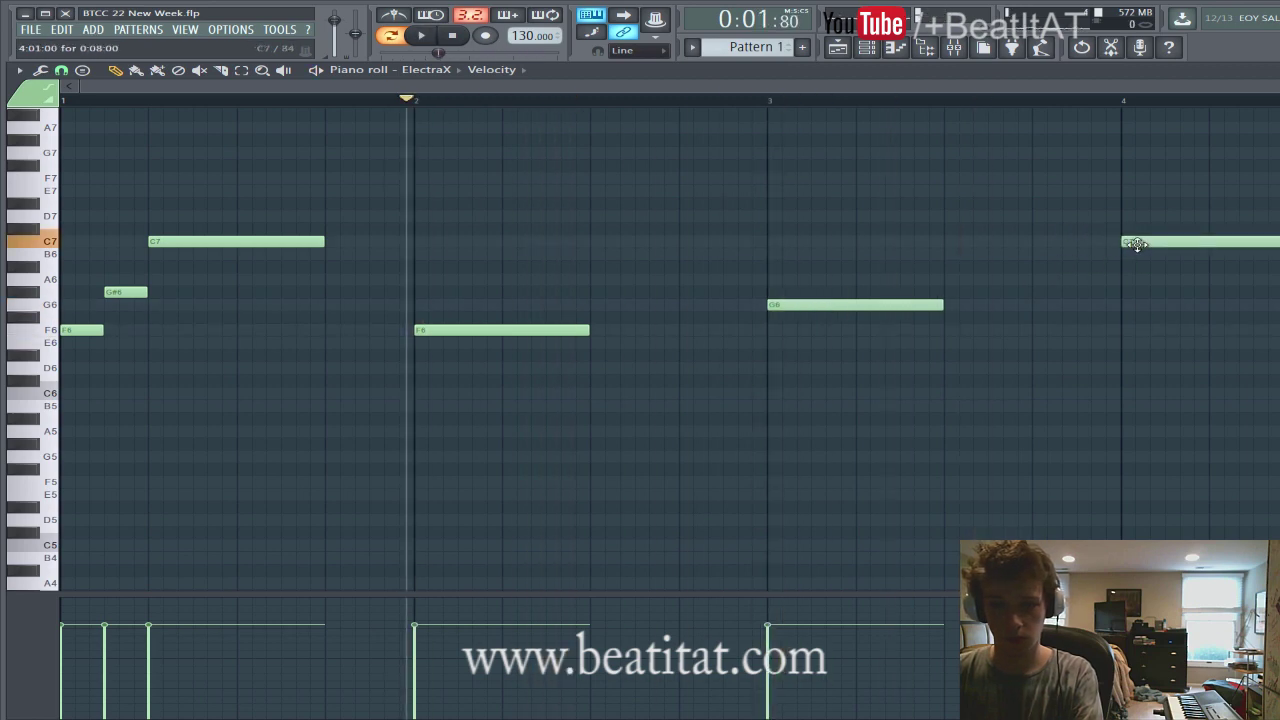
key(F7)
key(space)
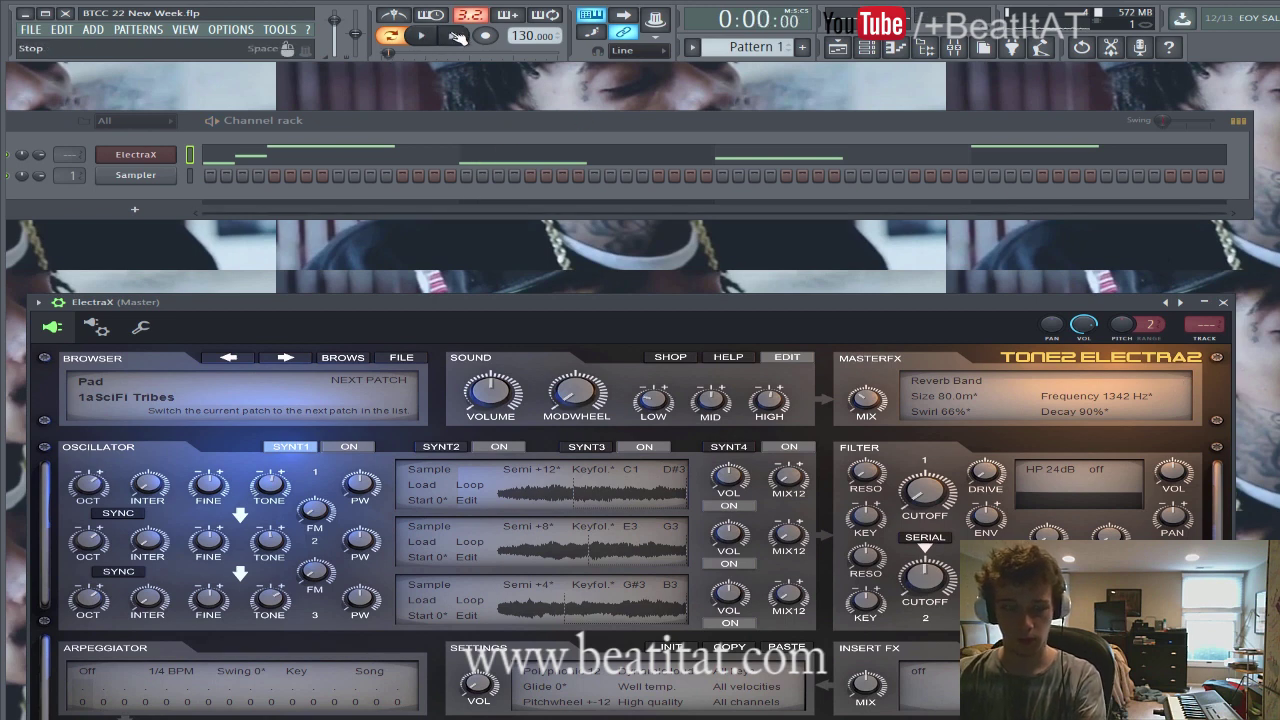
Insert a second ElectraX instrument into the channel rack.
right_click(177, 150)
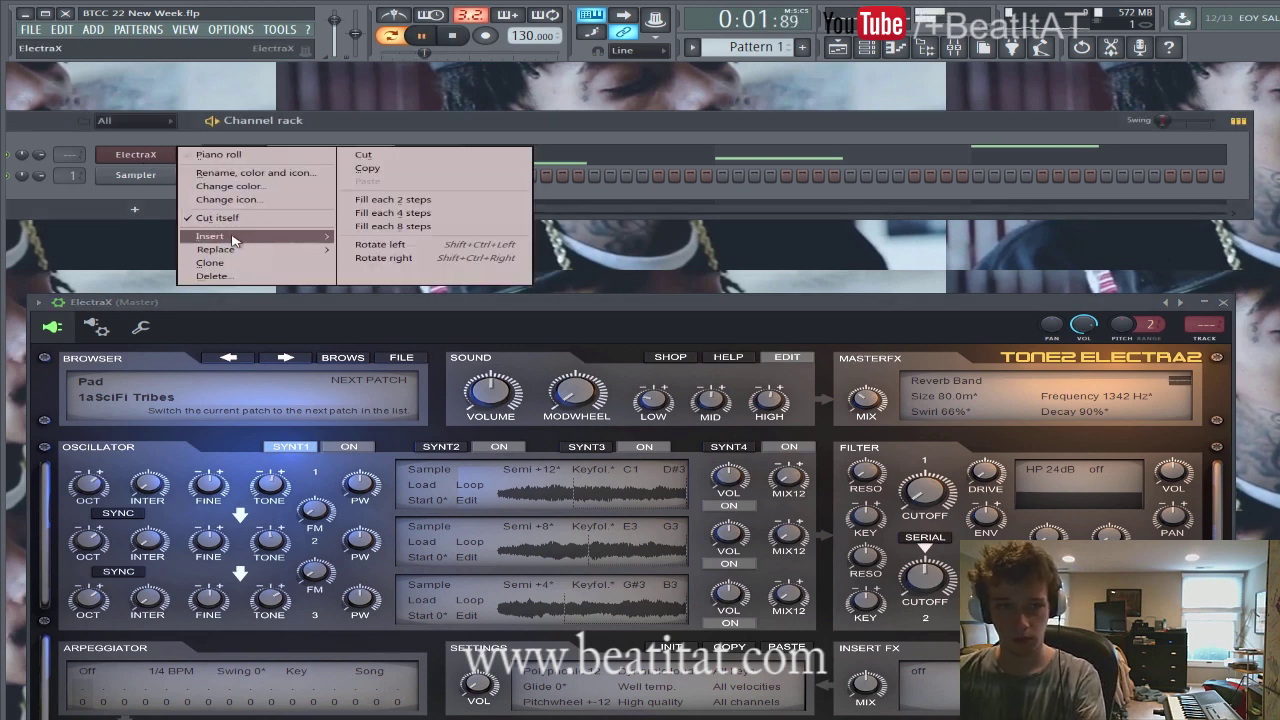
mouse_move(233, 238)
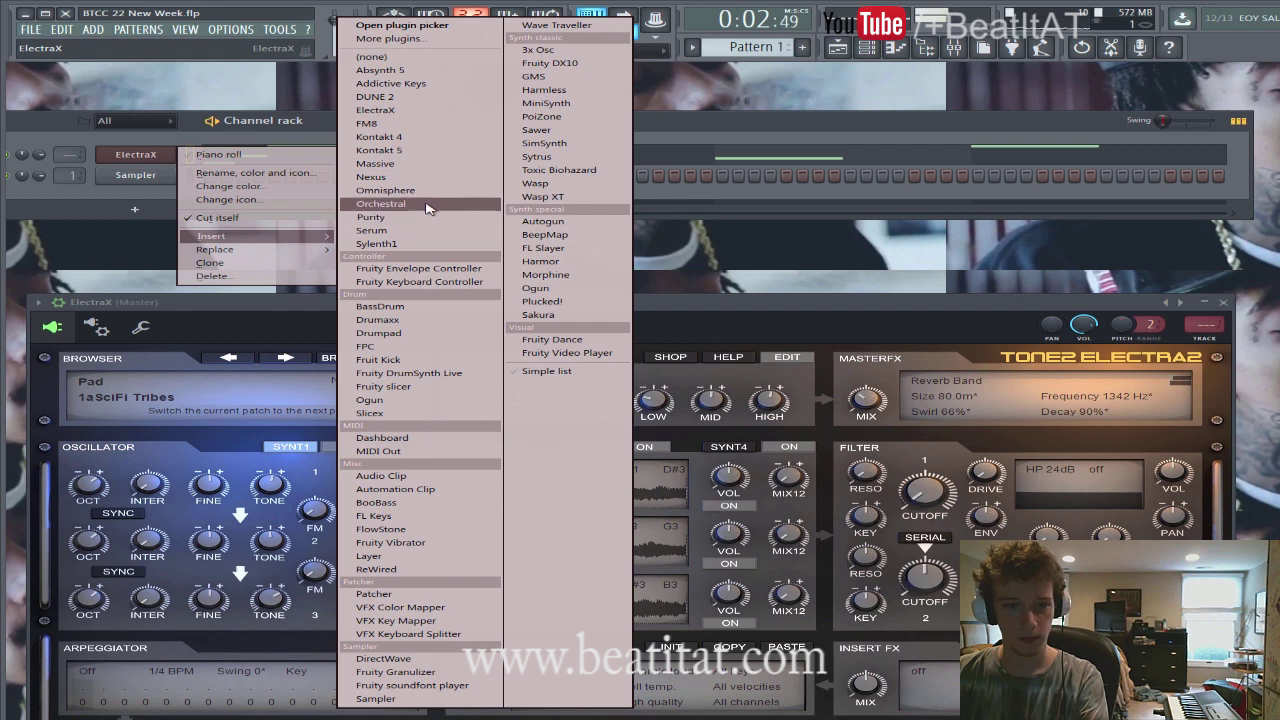
click(420, 112)
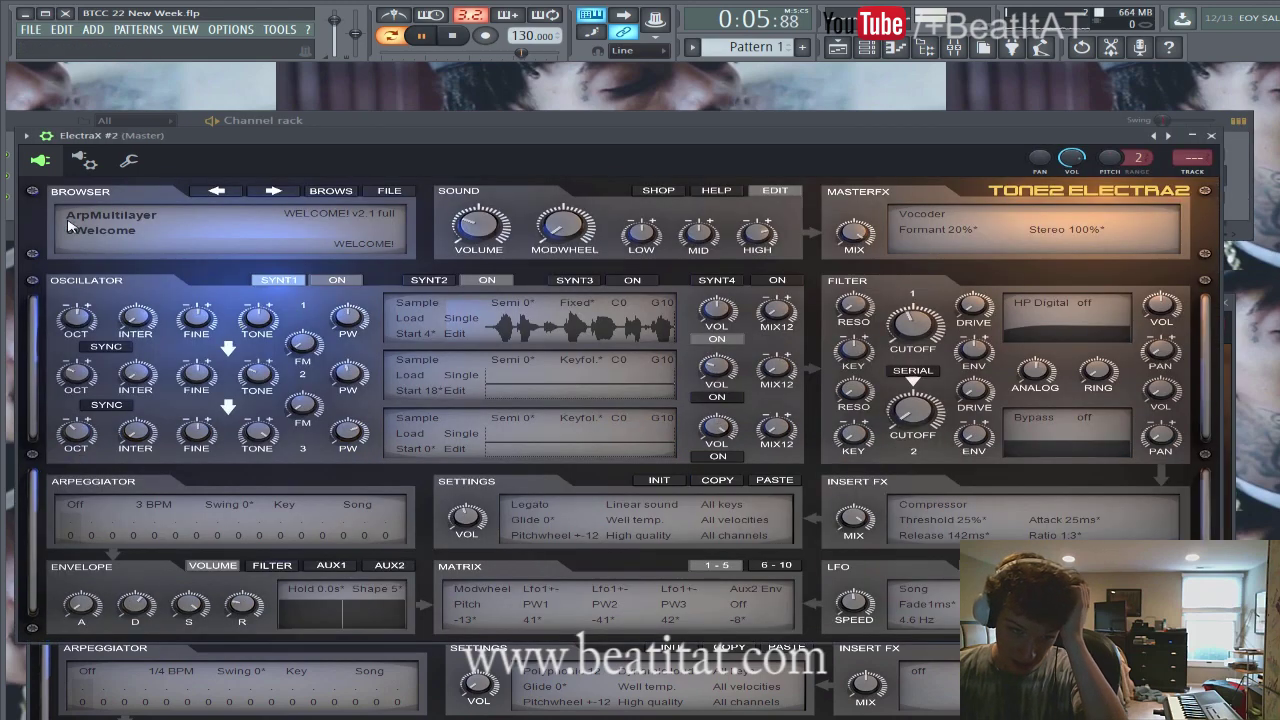
Load the Physical Chorus MF patch from the Semireal category in the second ElectraX.
click(68, 227)
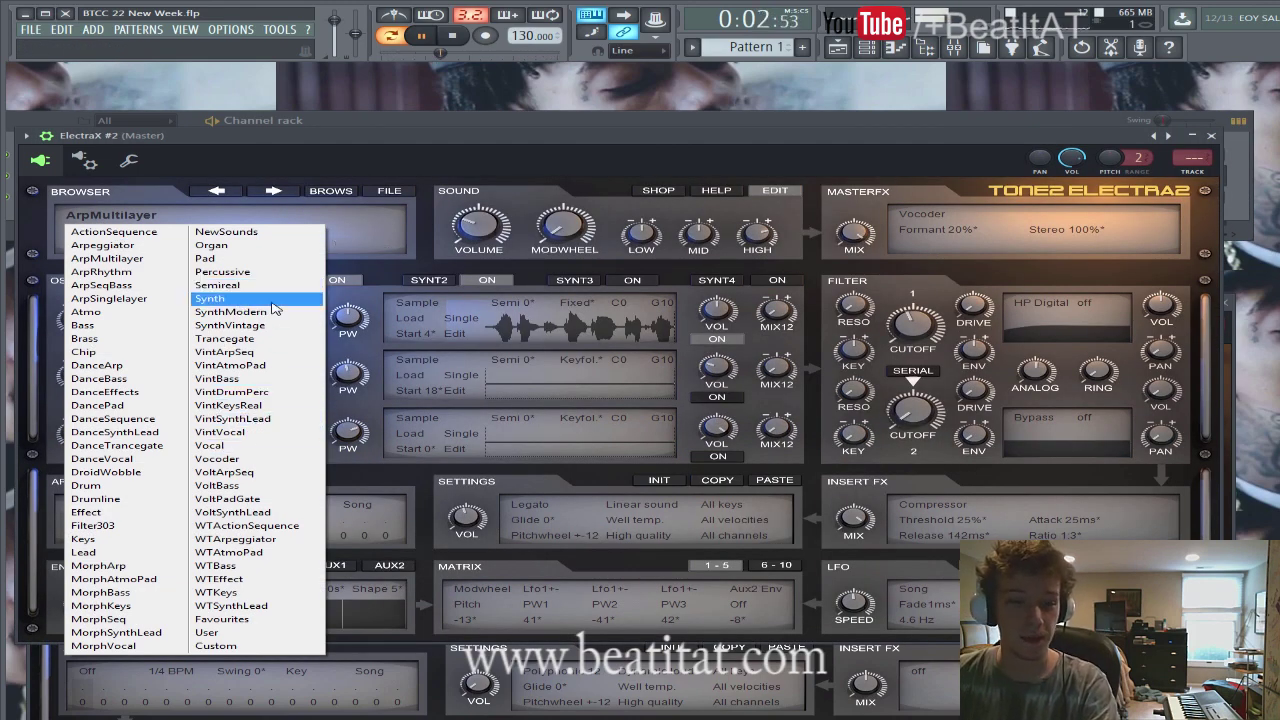
click(276, 291)
click(150, 230)
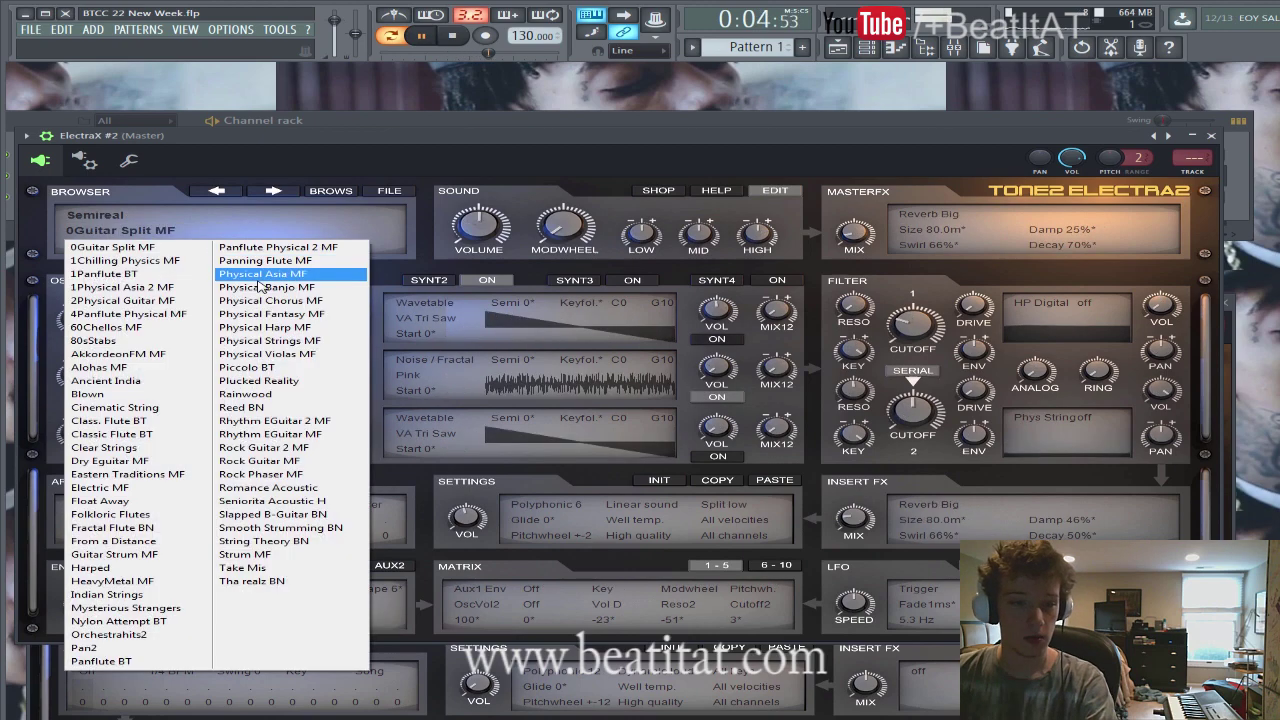
click(258, 283)
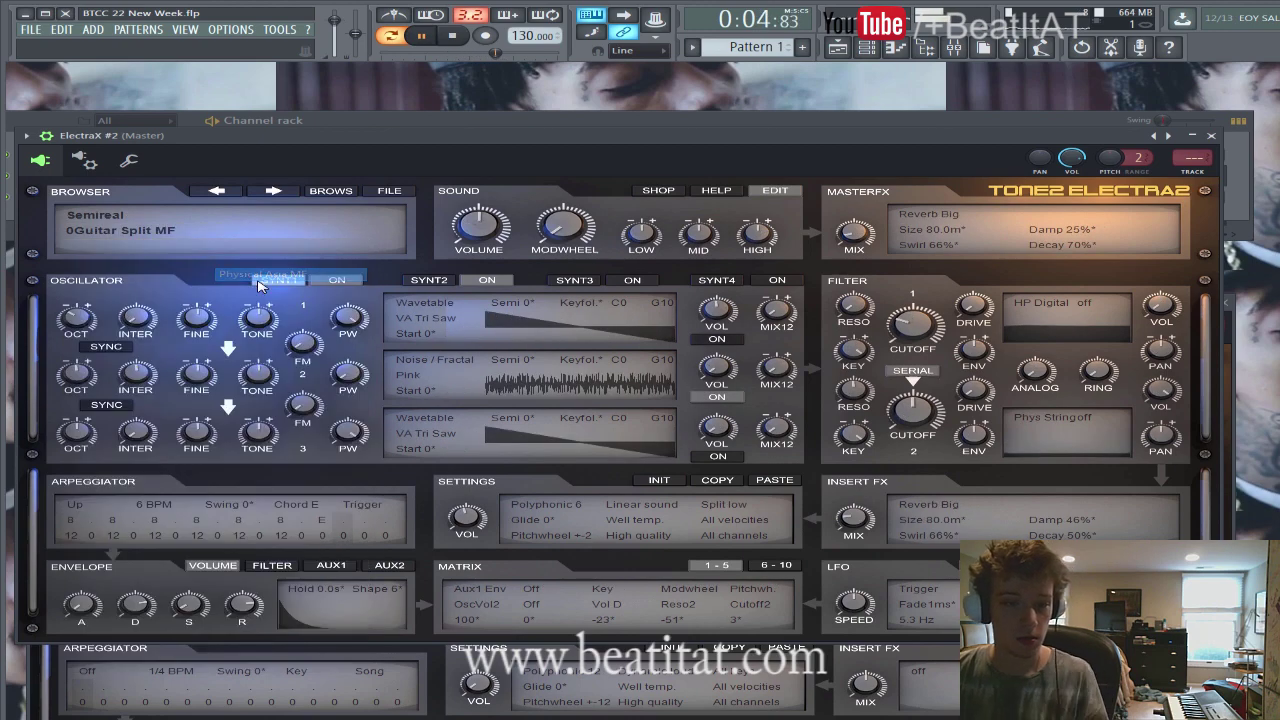
click(273, 191)
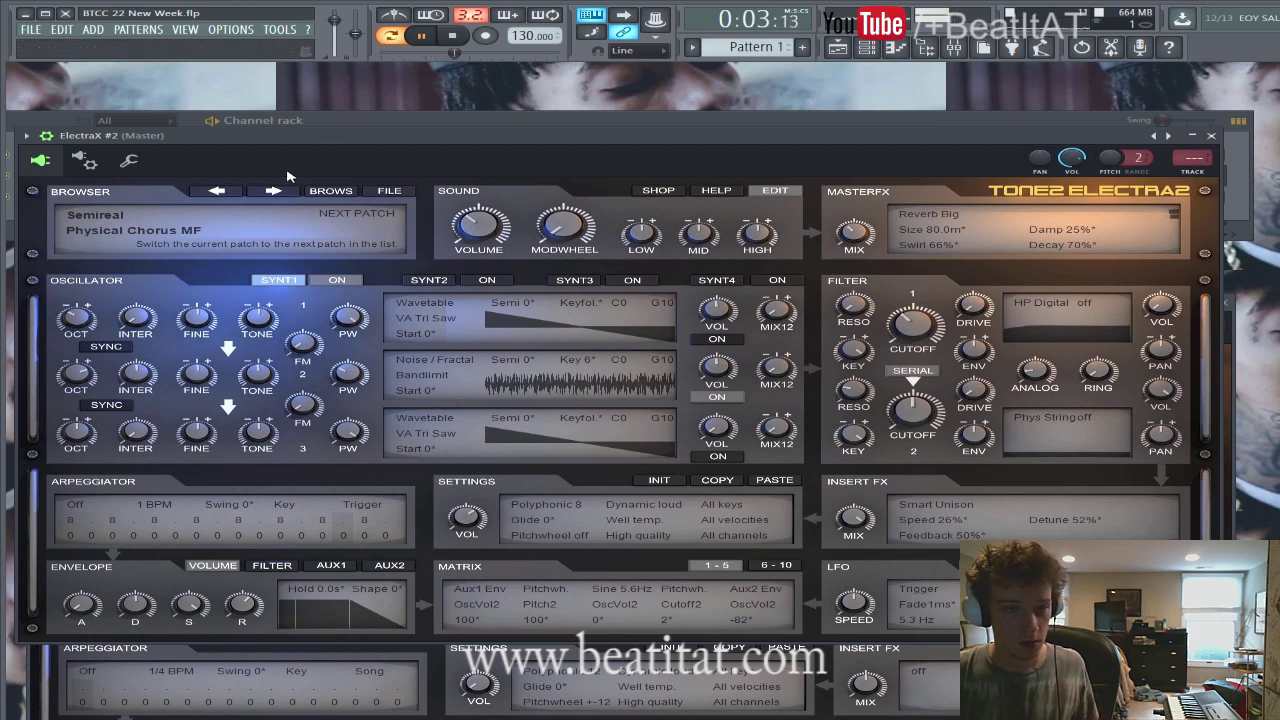
In the second ElectraX's piano roll, place F5 notes about one beat long at the start of bars 1 and 3.
click(438, 123)
right_click(170, 160)
click(210, 155)
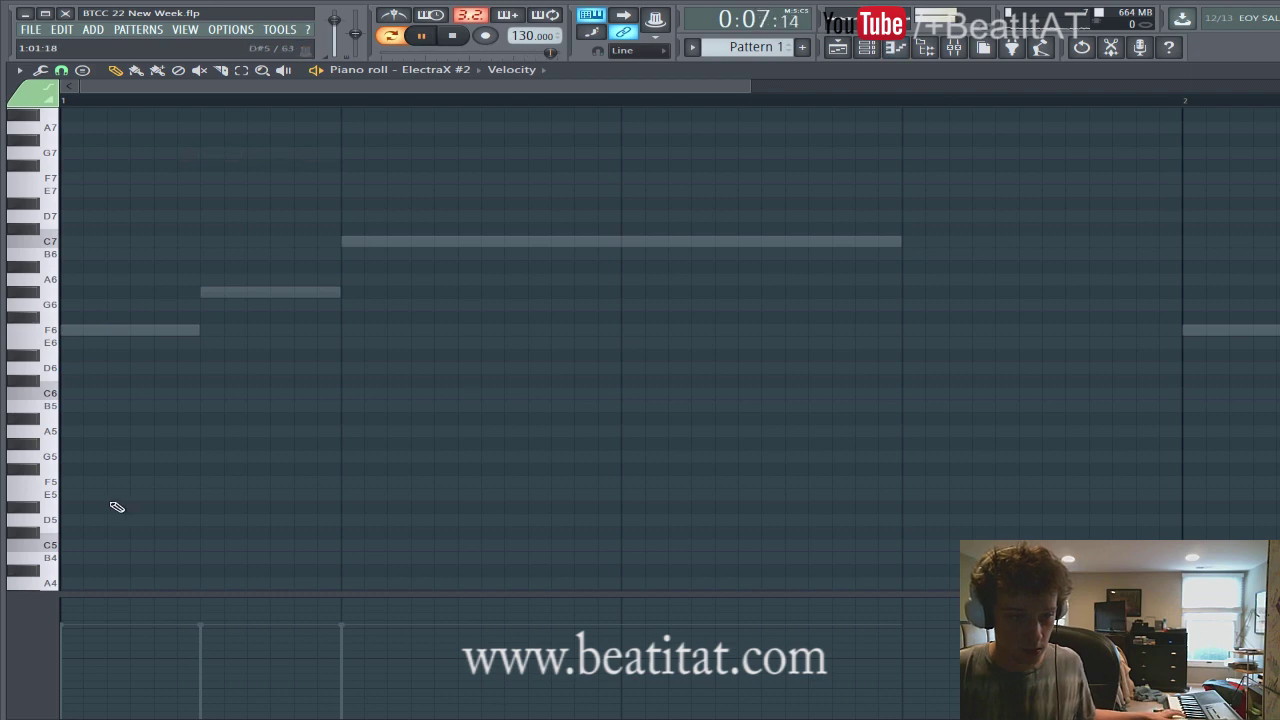
click(72, 482)
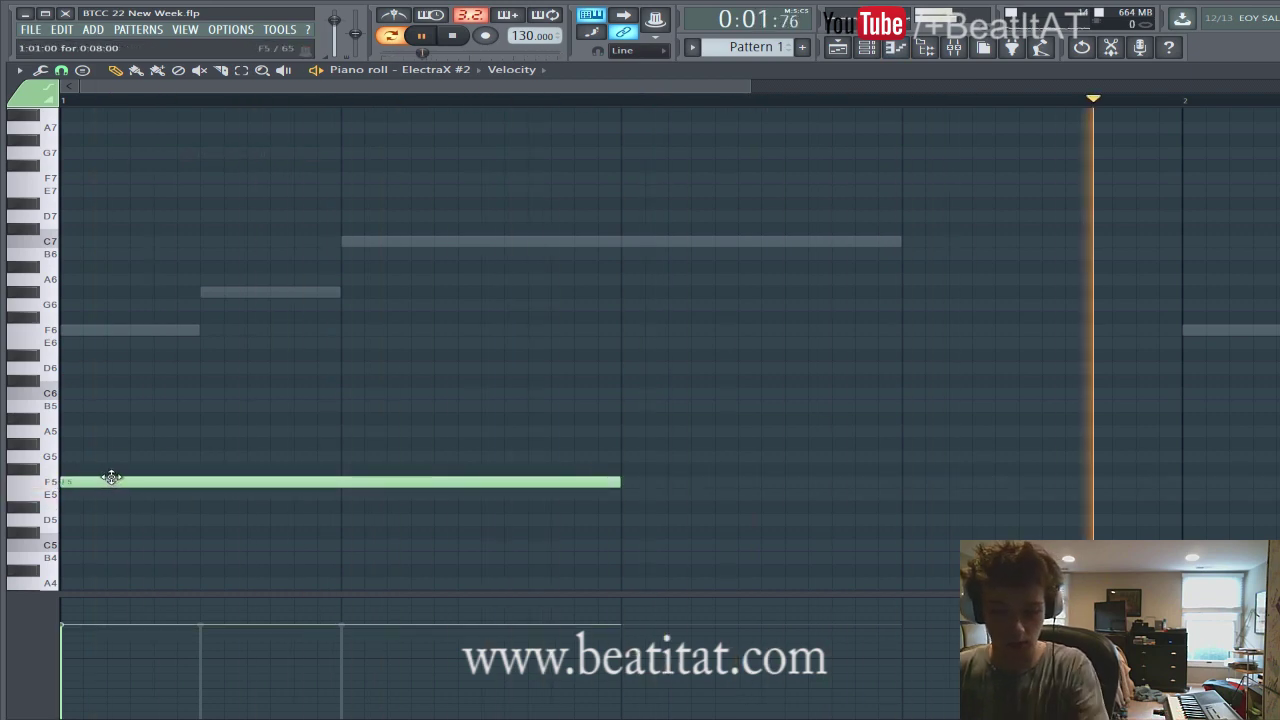
scroll(290, 420, down, 3)
key(space)
drag(214, 481, 136, 484)
click(398, 330)
key(space)
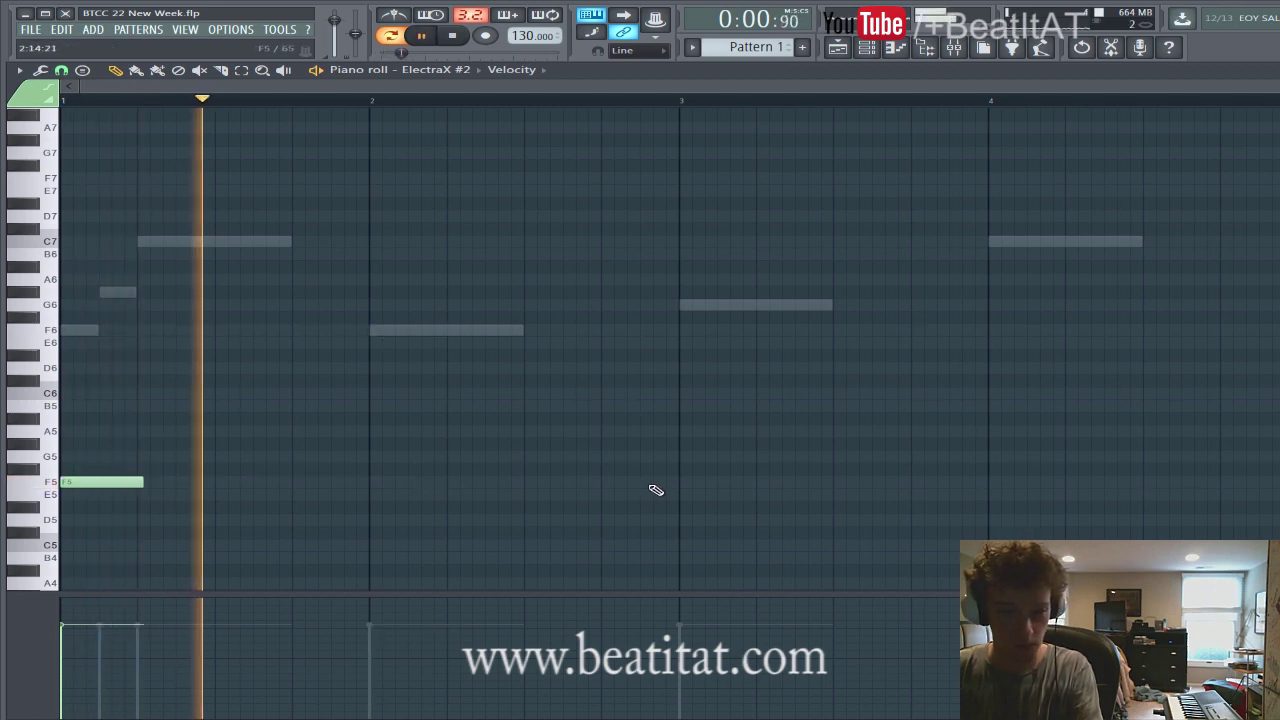
click(688, 483)
key(F7)
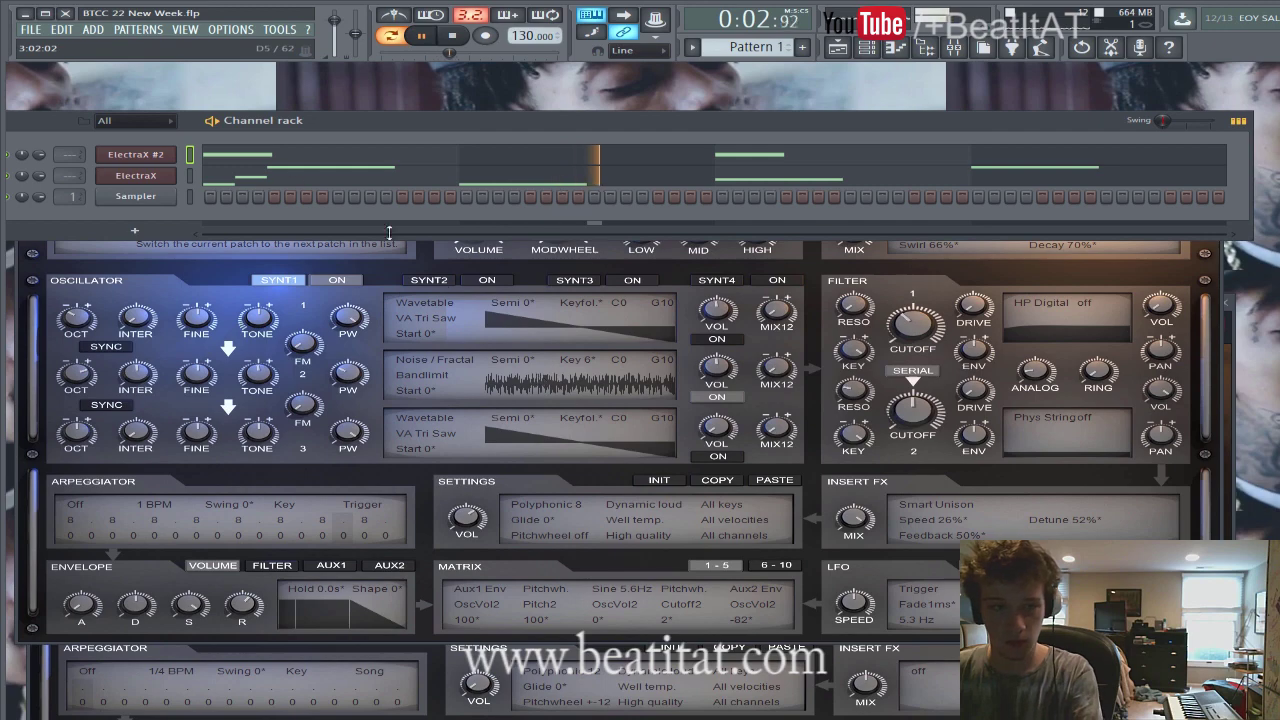
Browse the AT Sound Kit 1 and AT Sound Kit 1.5 sample folders and preview several kick samples.
right_click(170, 165)
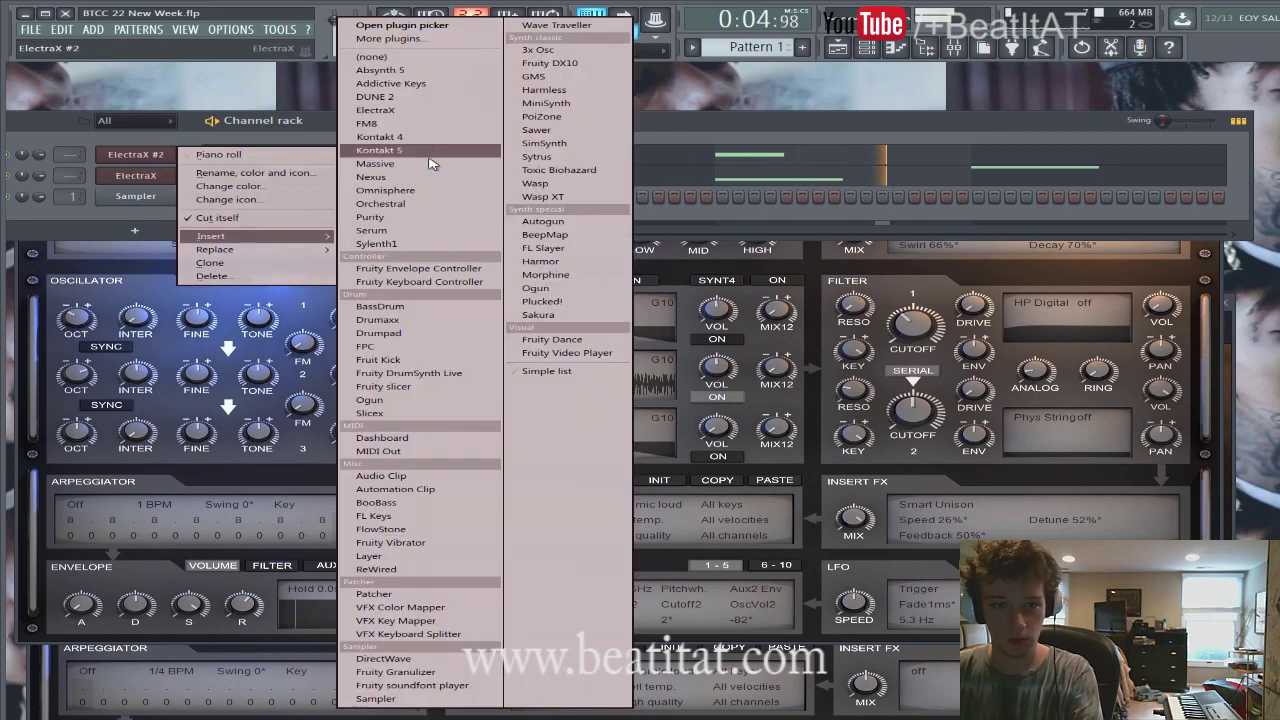
click(906, 52)
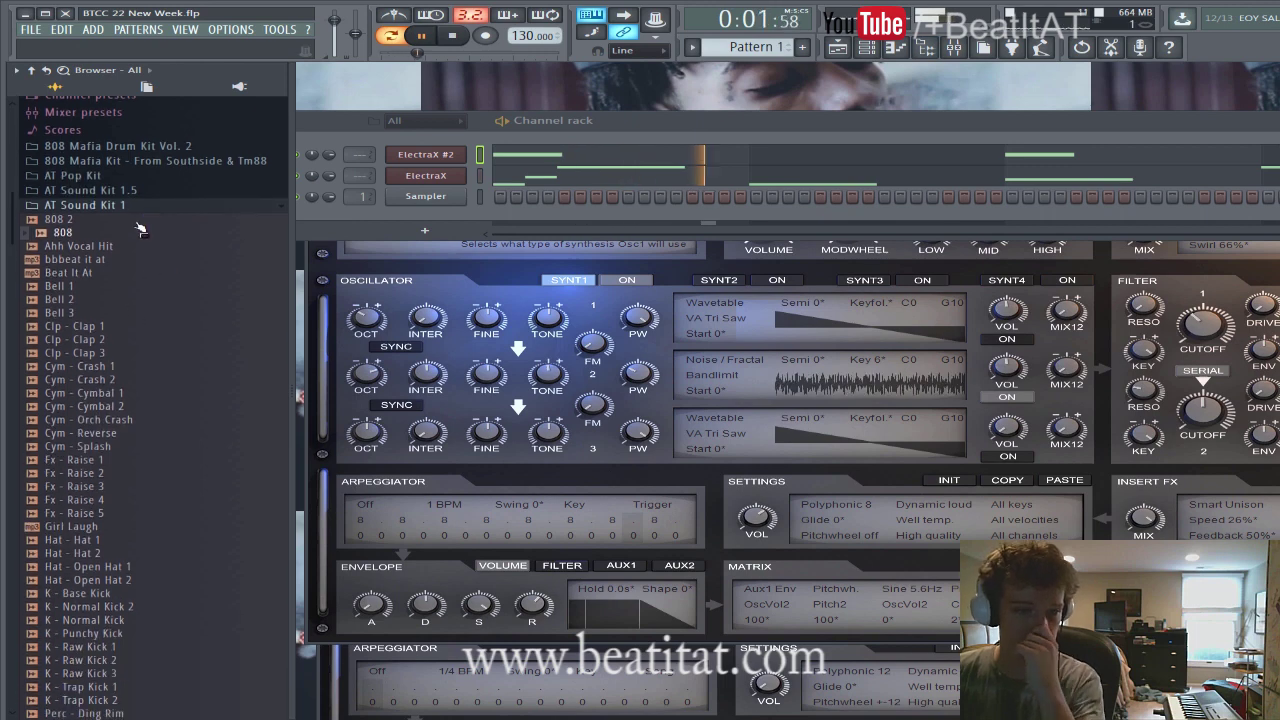
click(148, 207)
click(150, 270)
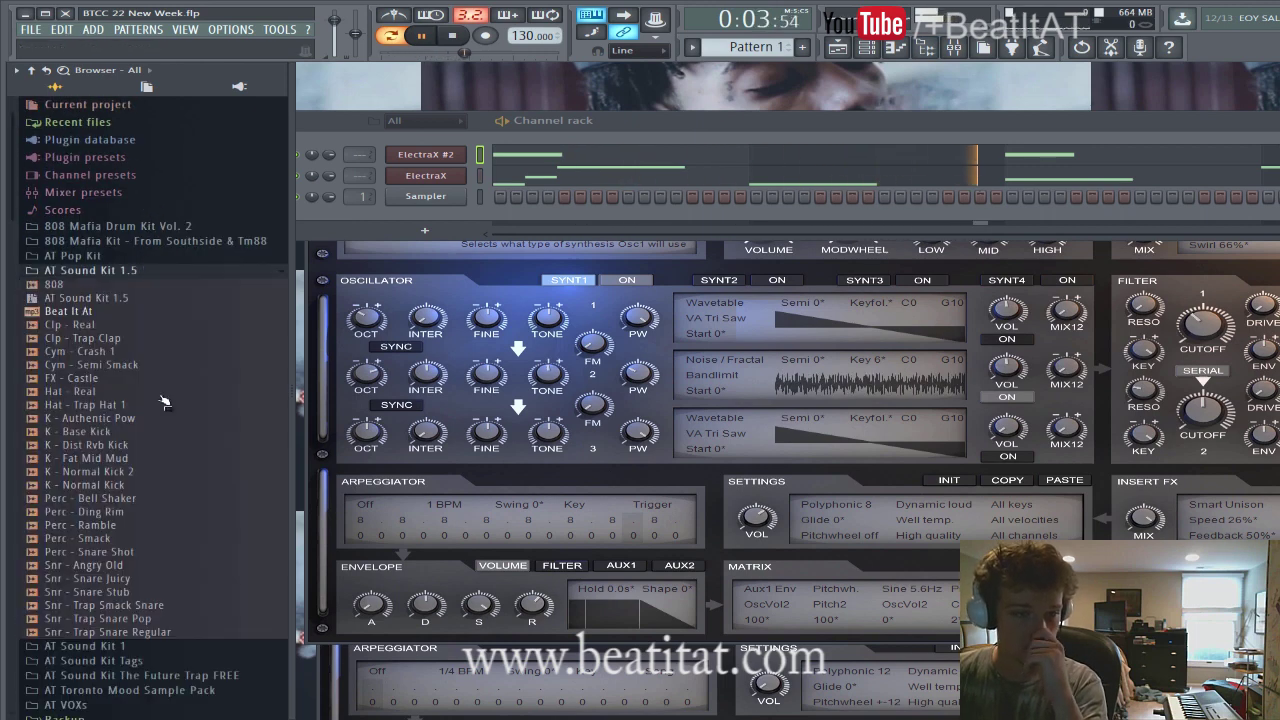
click(148, 458)
key(space)
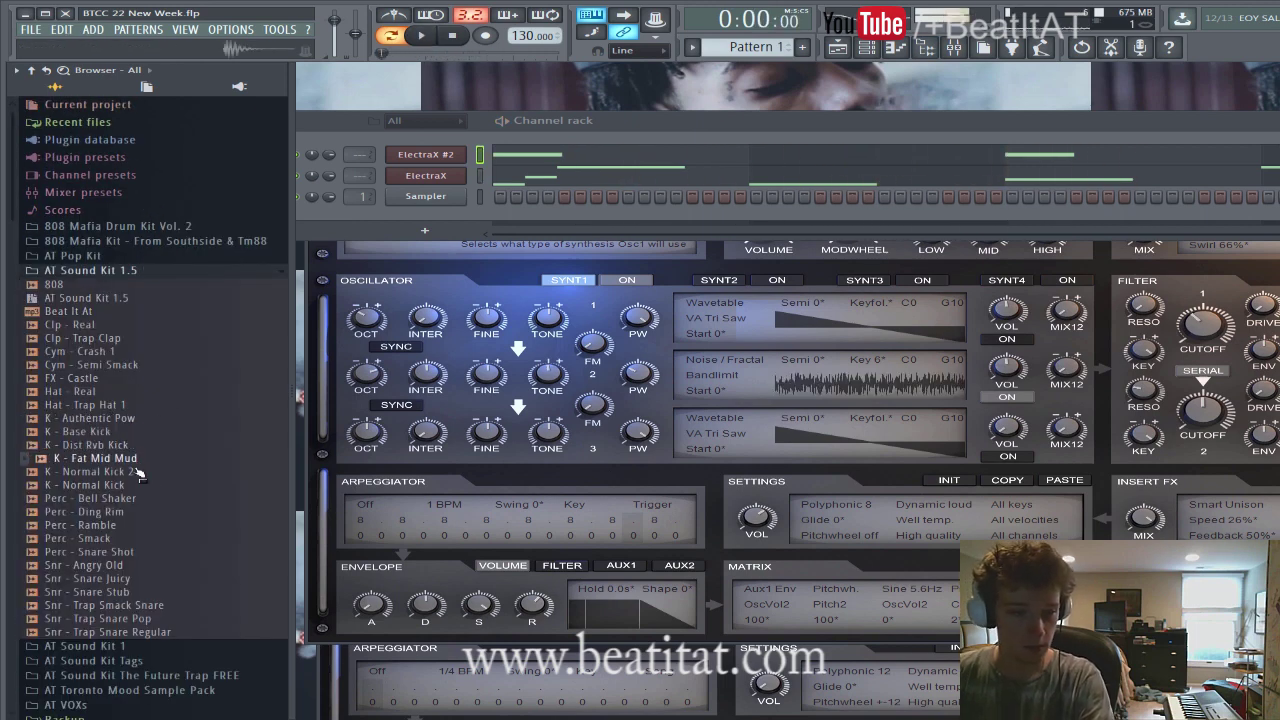
click(143, 472)
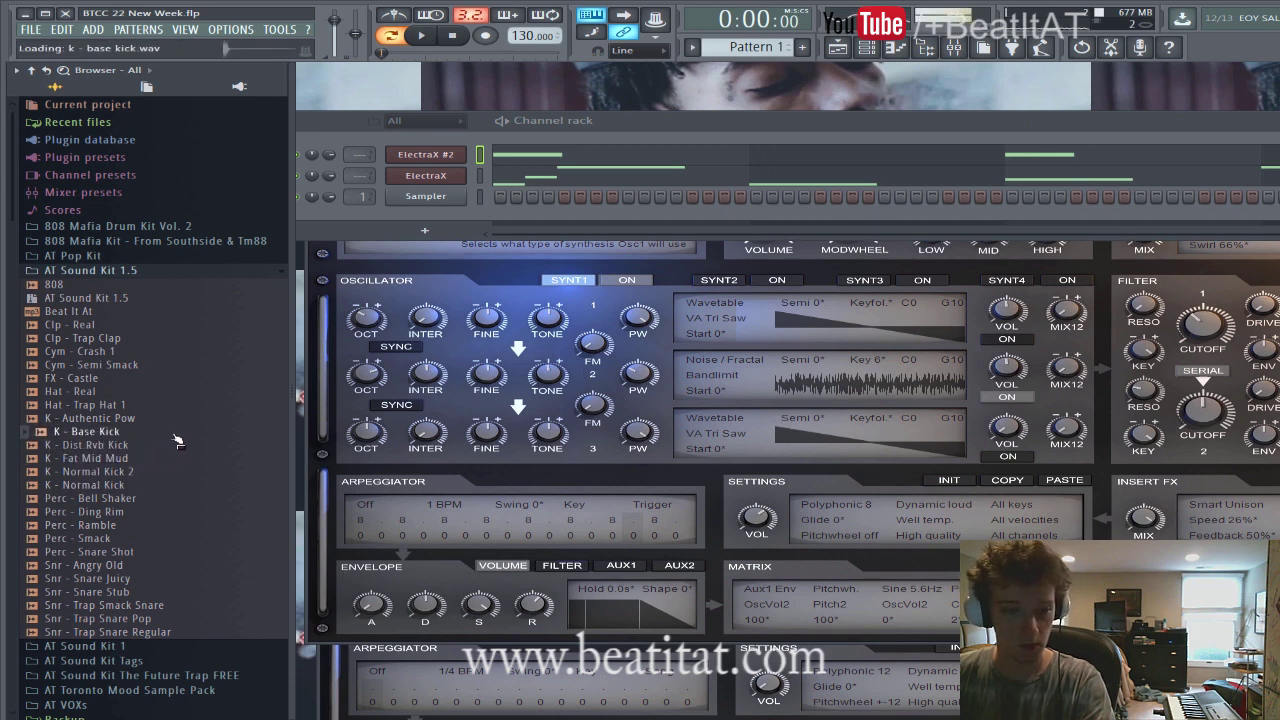
Add K - Base Kick and K - Normal Kick 2 as channels, each triggered on the first step, and play the pattern.
drag(420, 220, 512, 229)
key(space)
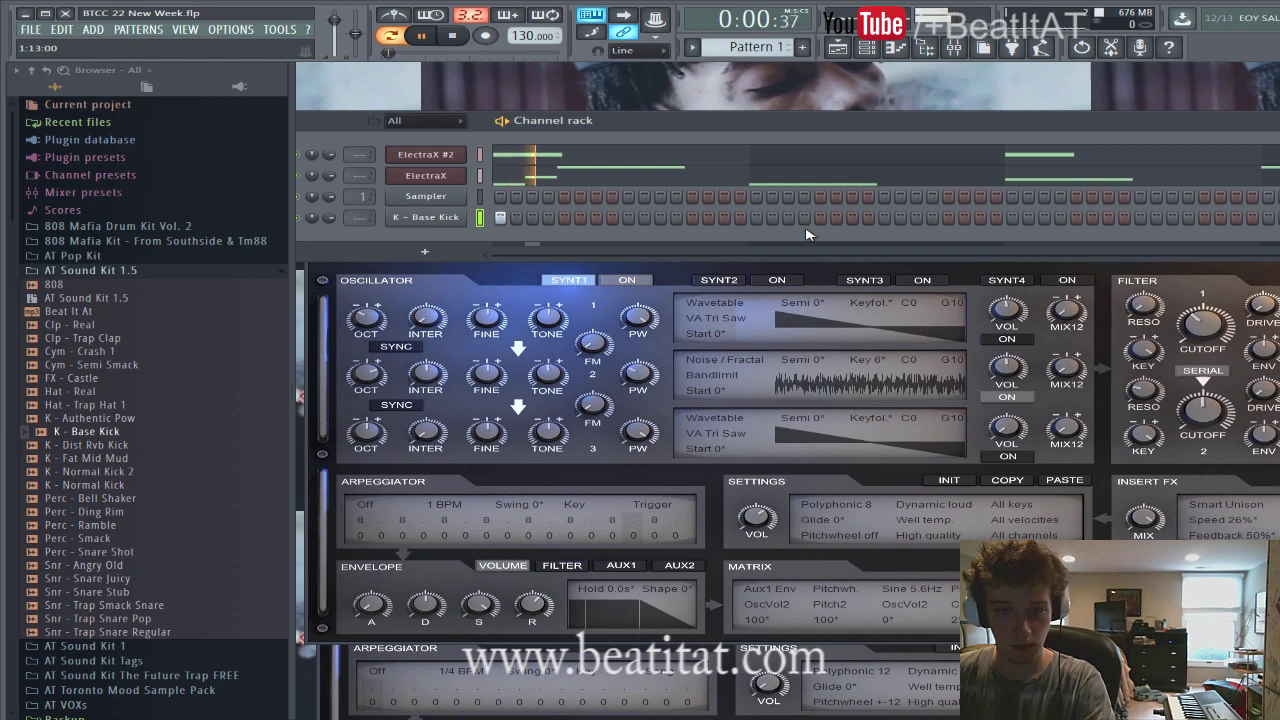
key(space)
click(113, 485)
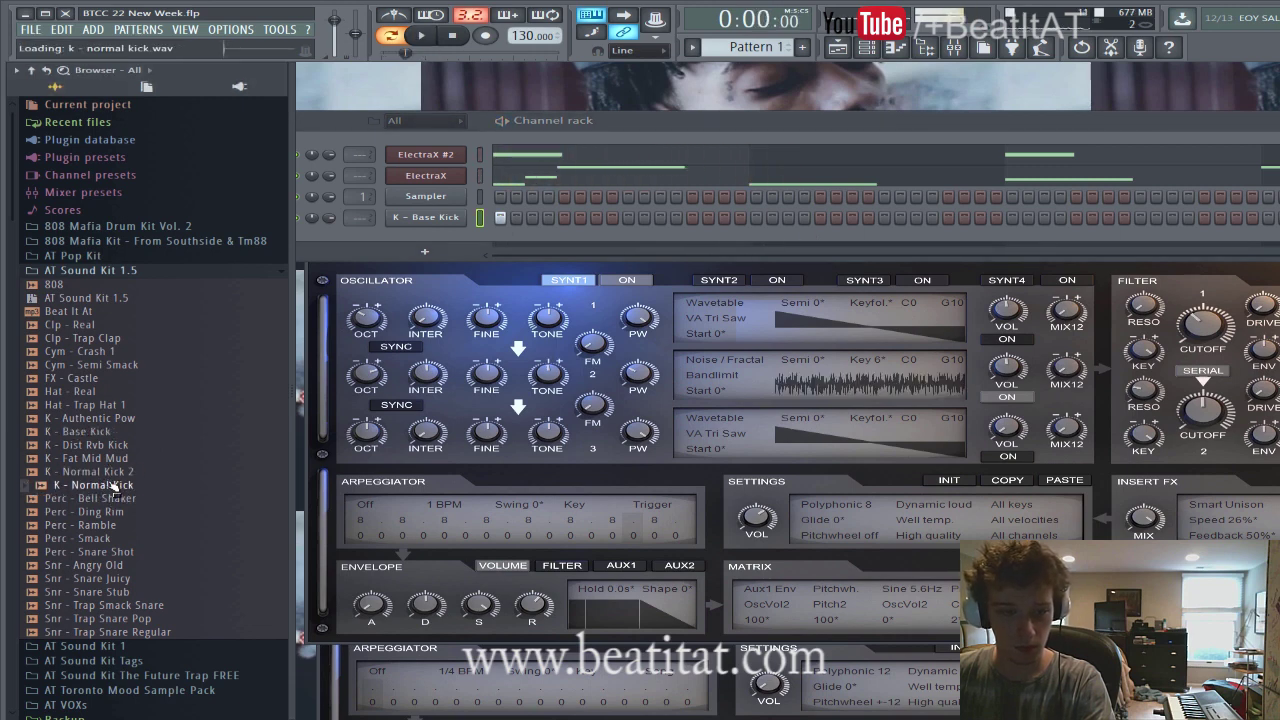
drag(465, 236, 468, 238)
key(space)
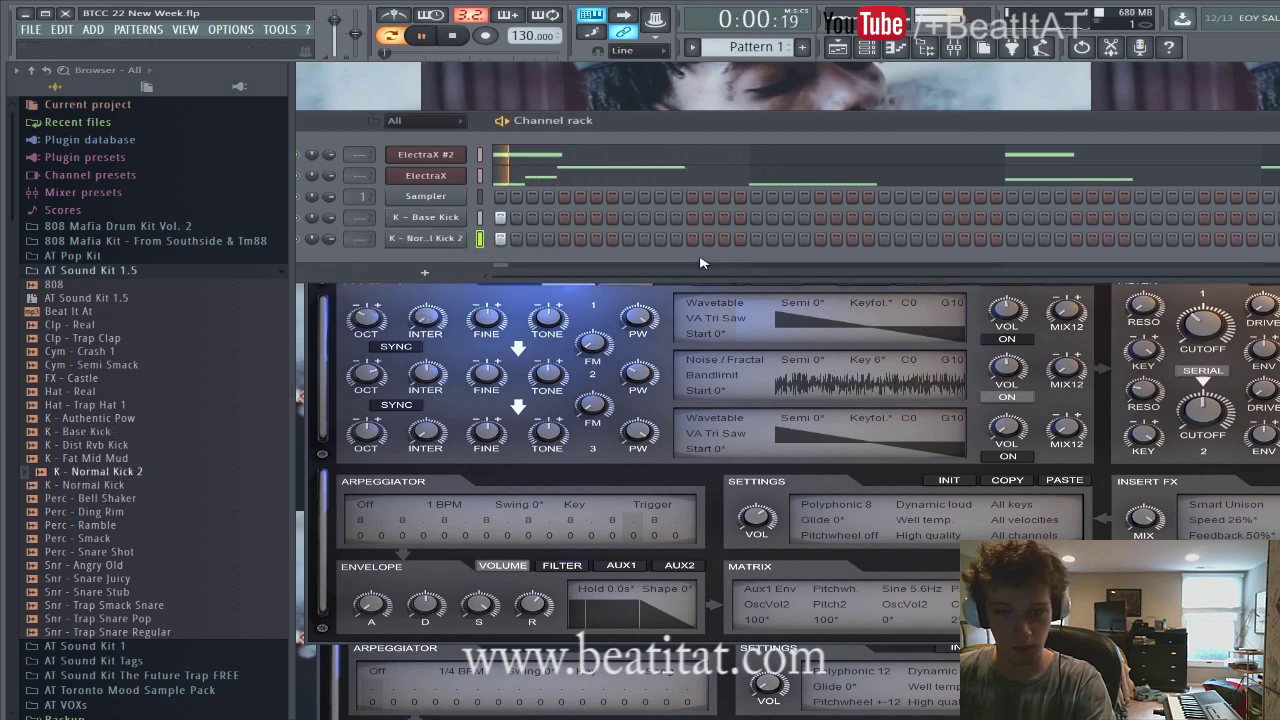
Switch the first ElectraX to the 2From the Heart pad patch.
click(436, 170)
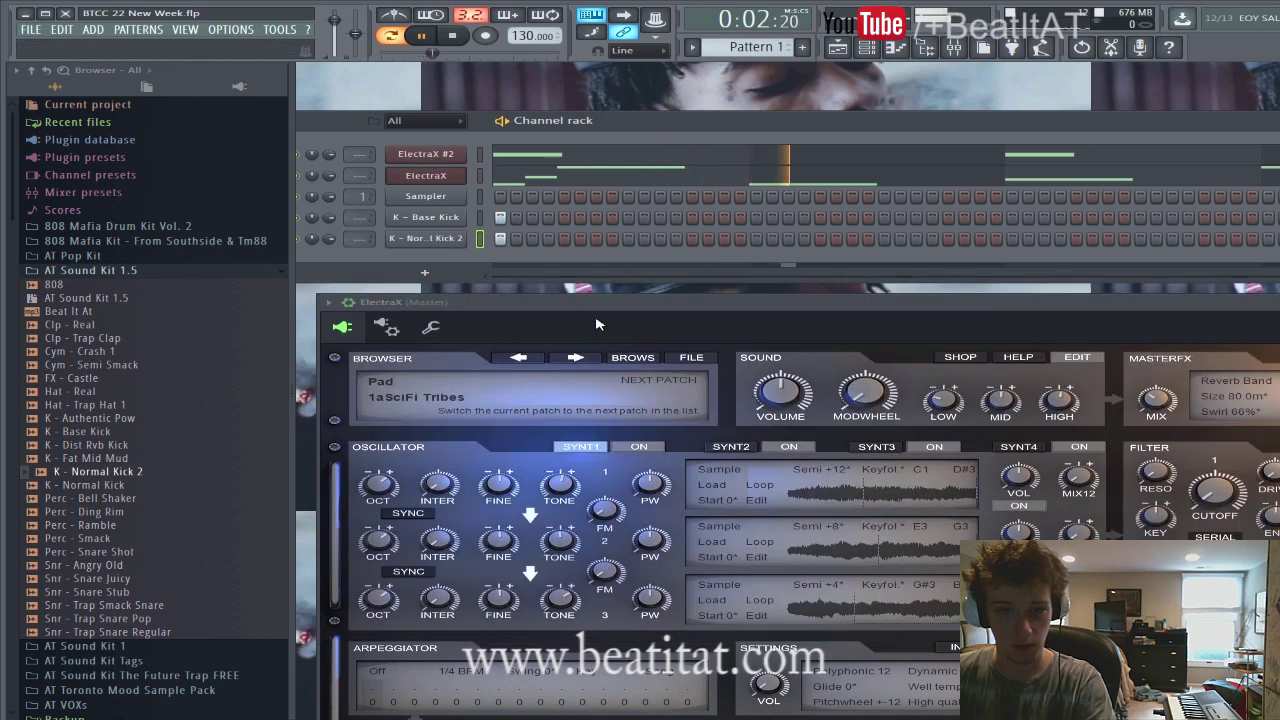
click(577, 357)
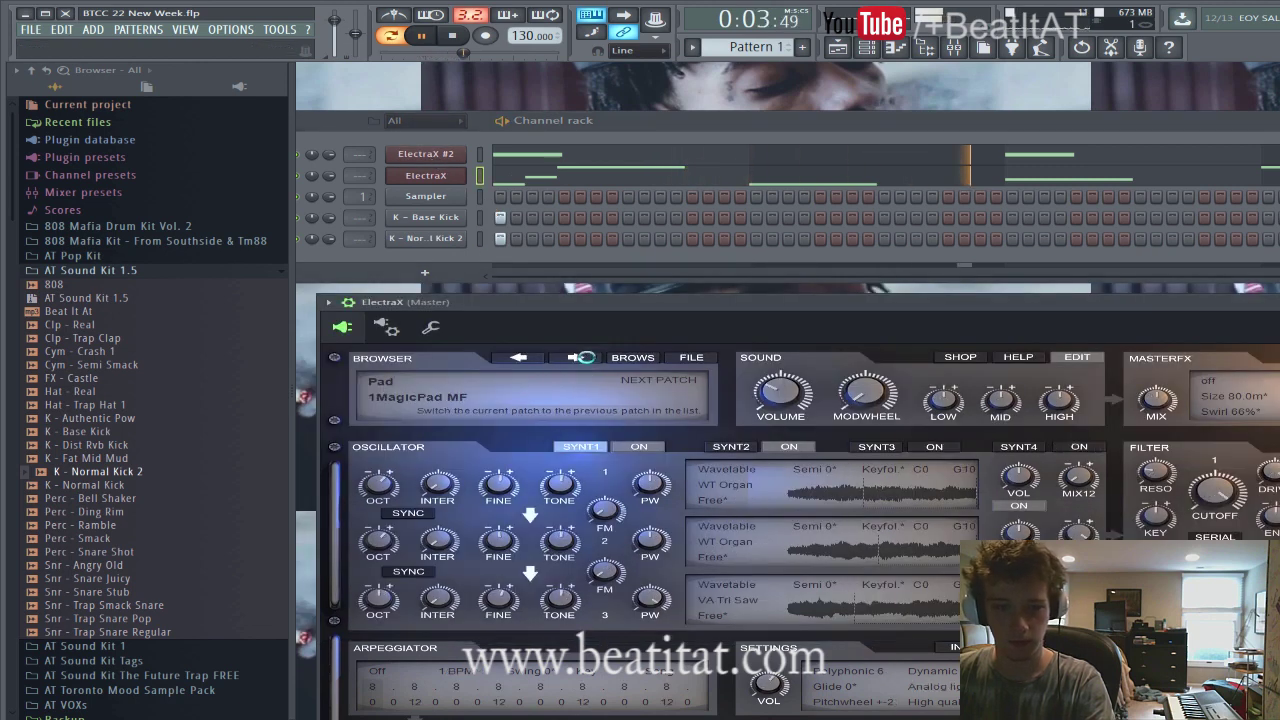
click(580, 357)
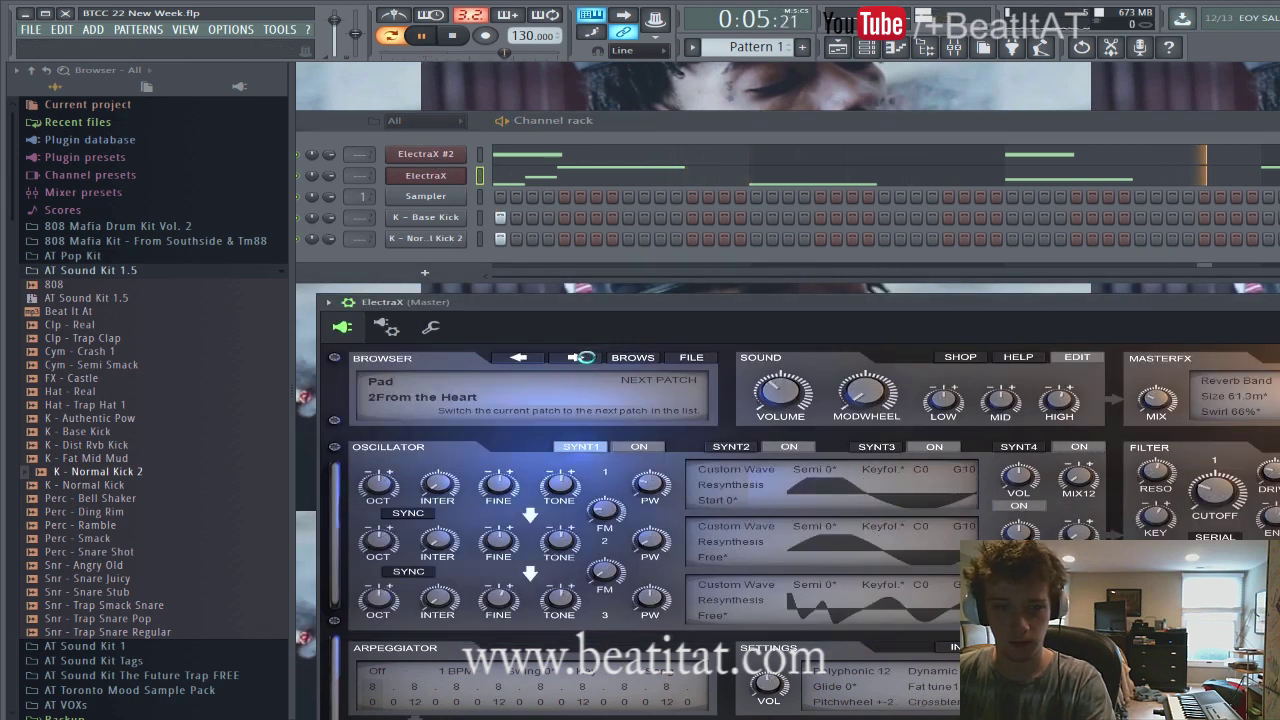
Audition further Semireal patches in the second ElectraX, including Physical Violas MF, and settle on Plucked Reality.
click(455, 158)
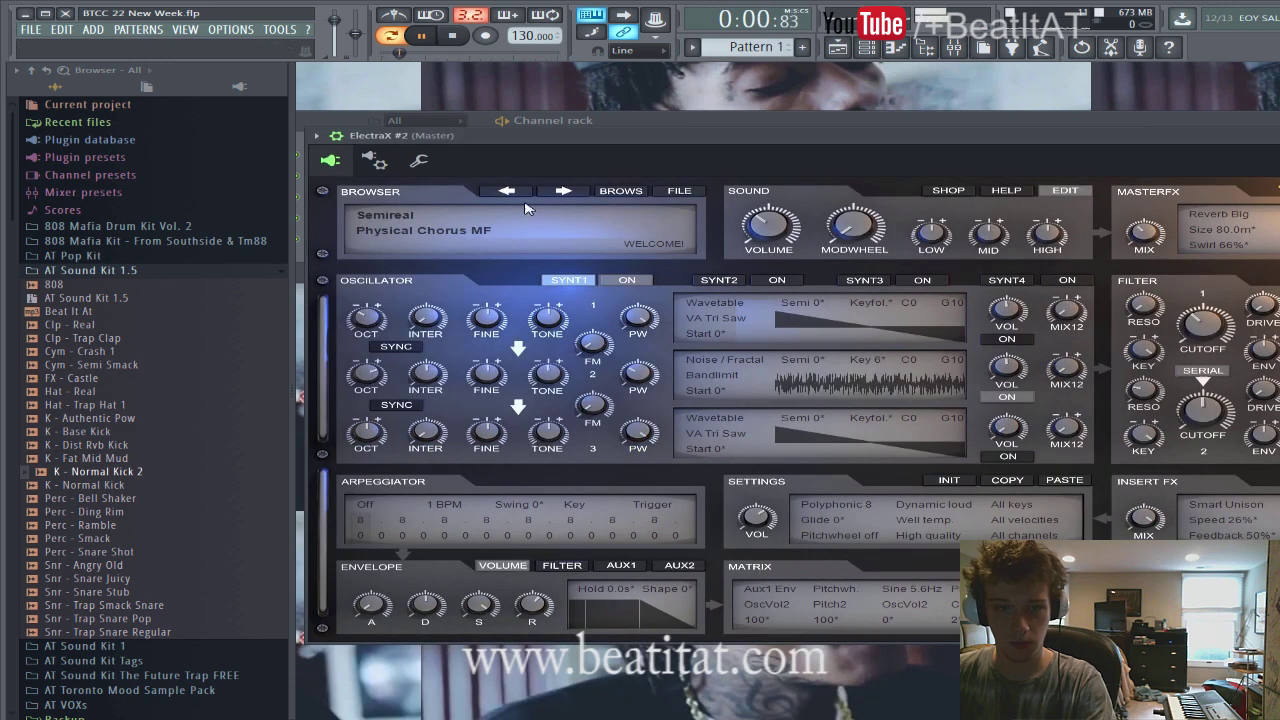
click(563, 192)
click(563, 192)
click(563, 192)
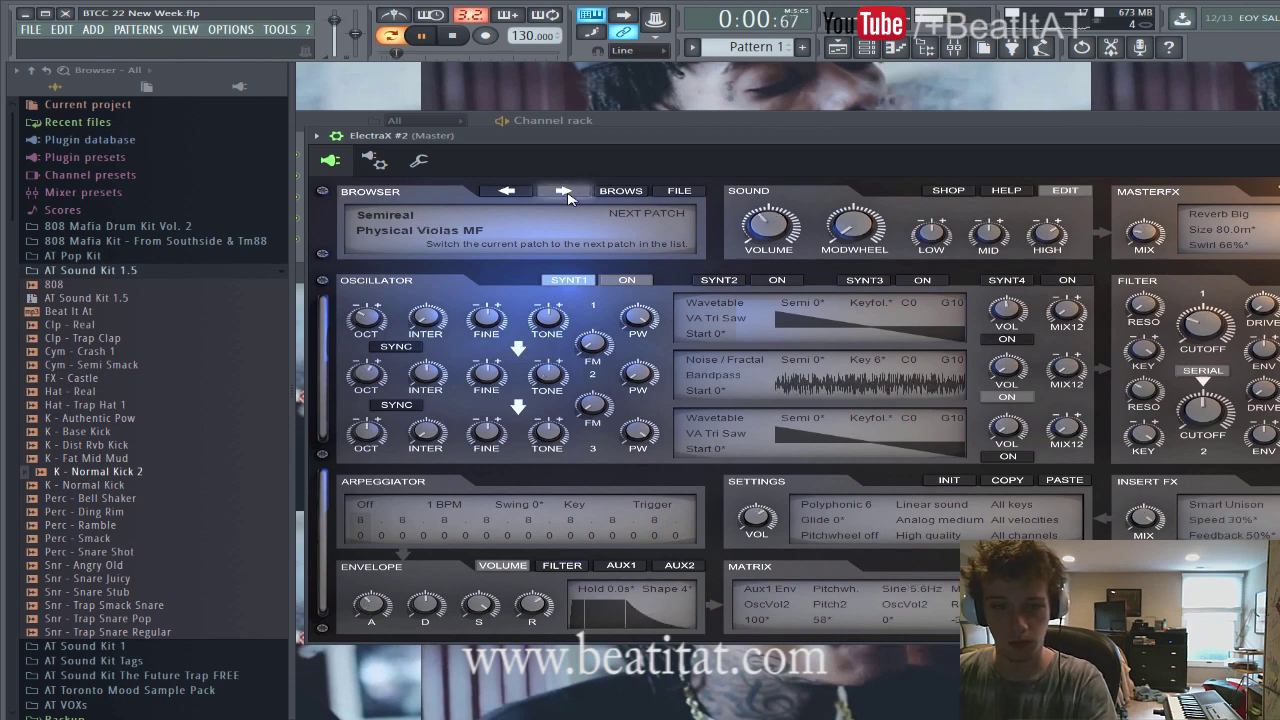
click(563, 192)
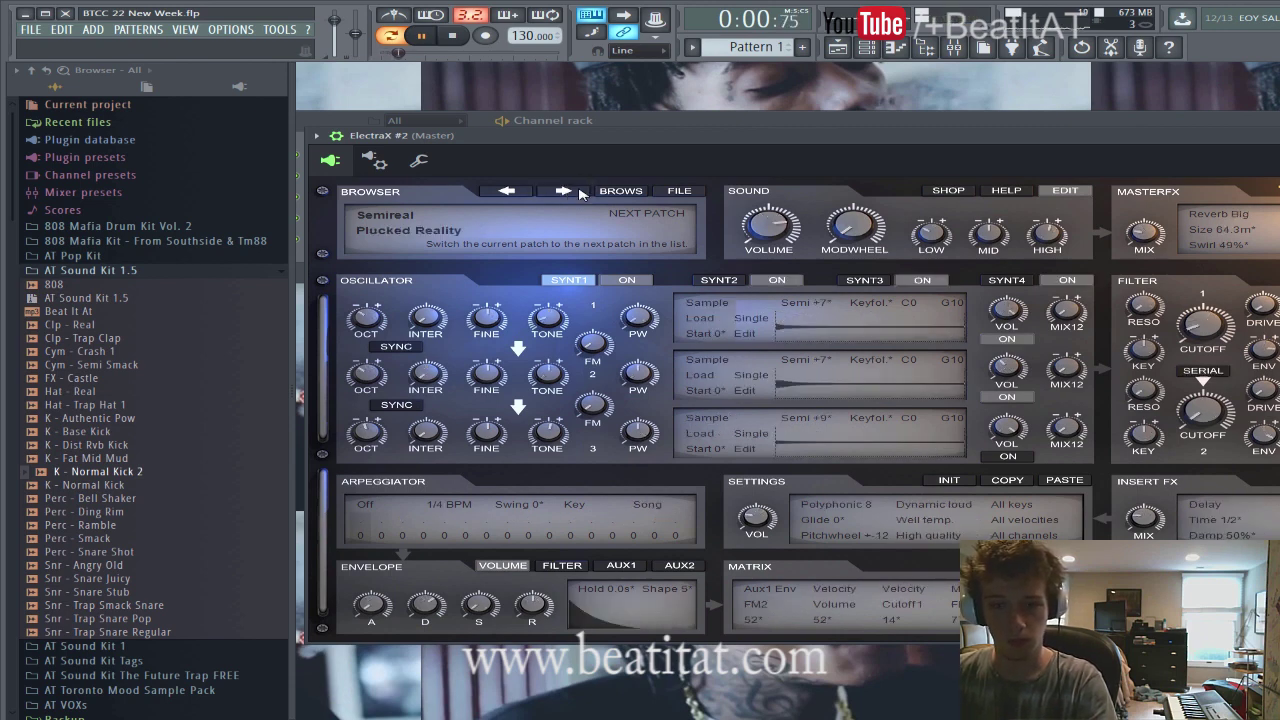
In the second ElectraX's piano roll, add descending half-beat G#6, G6 and F6 notes from beat 4 of bar 1 into bar 2.
key(Escape)
click(831, 161)
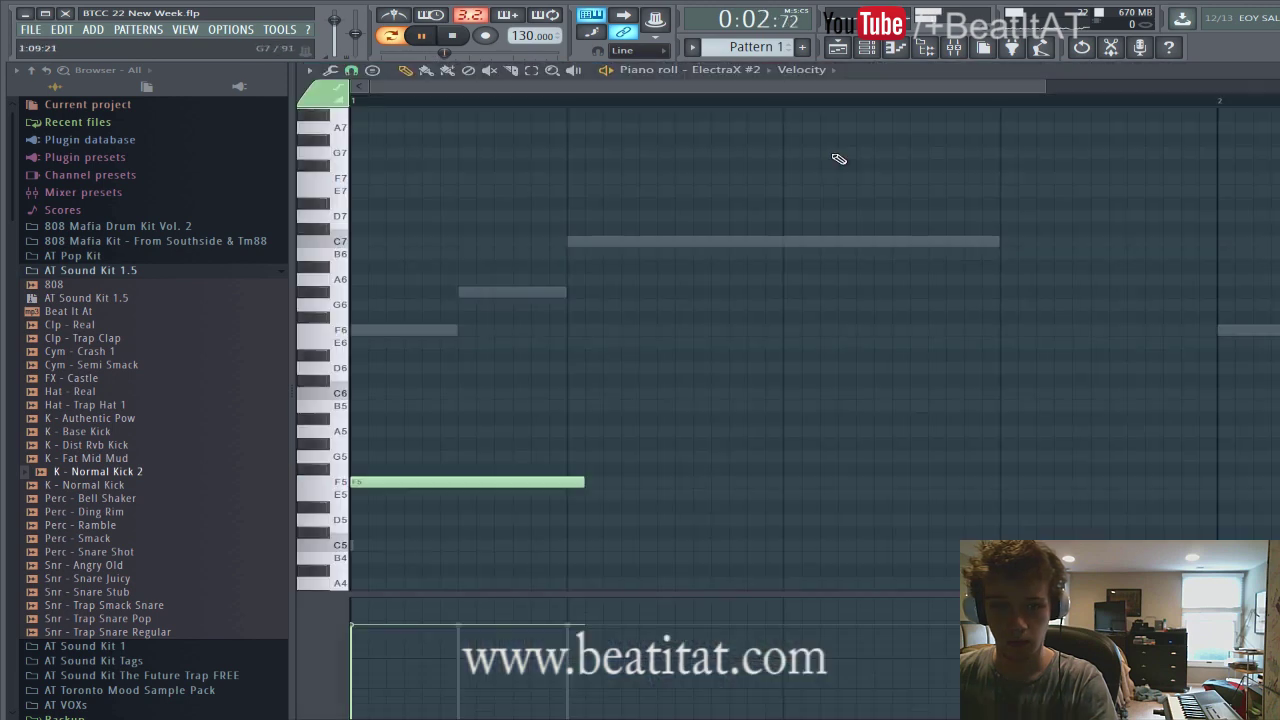
scroll(788, 206, down, 3)
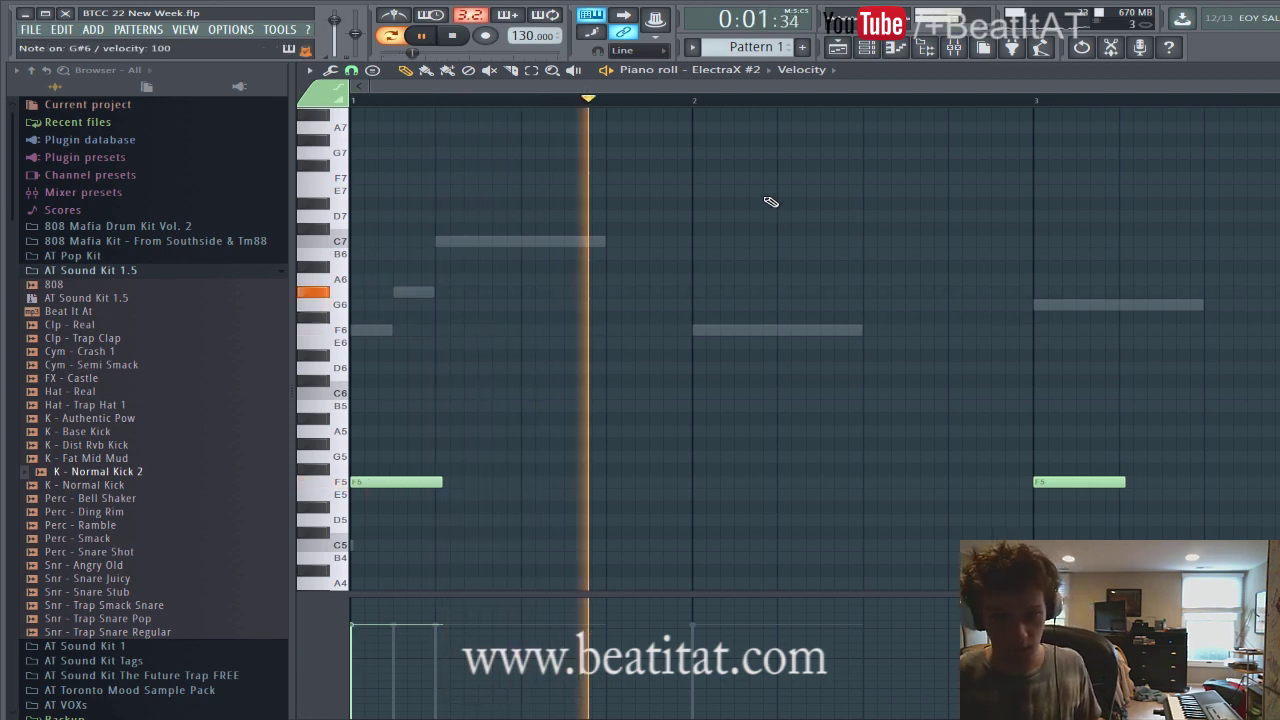
click(608, 292)
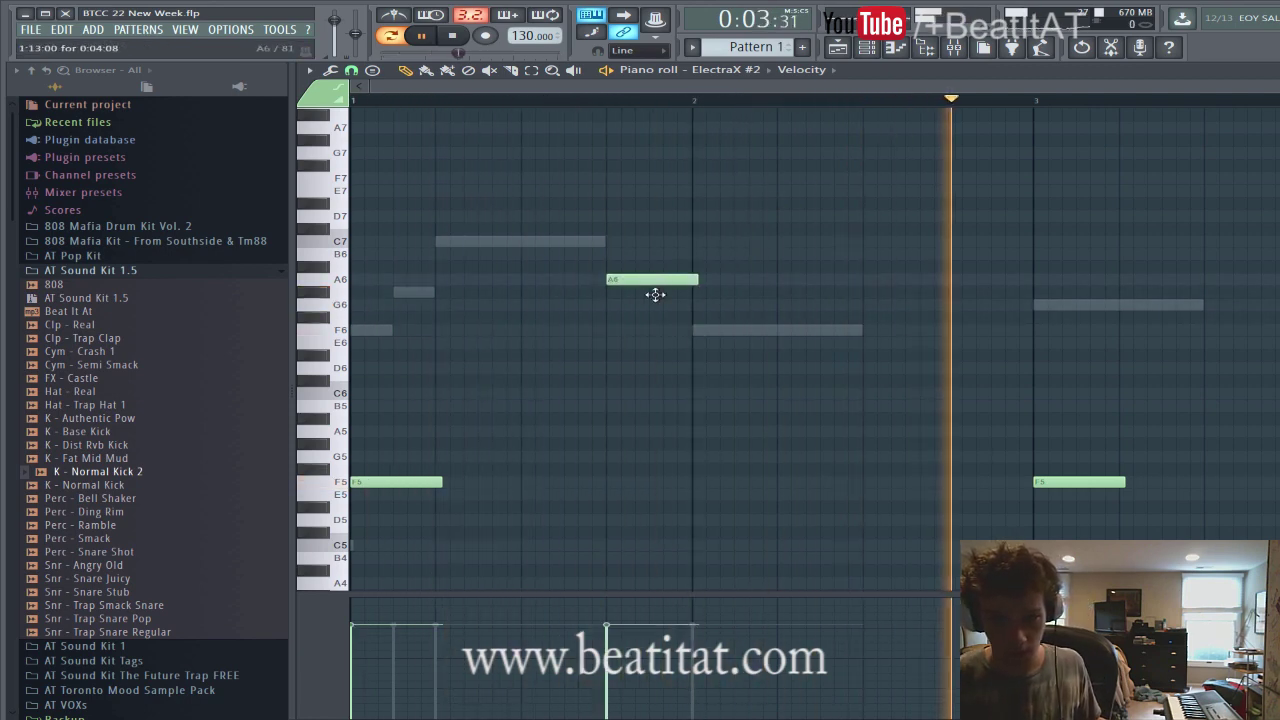
drag(697, 293, 690, 293)
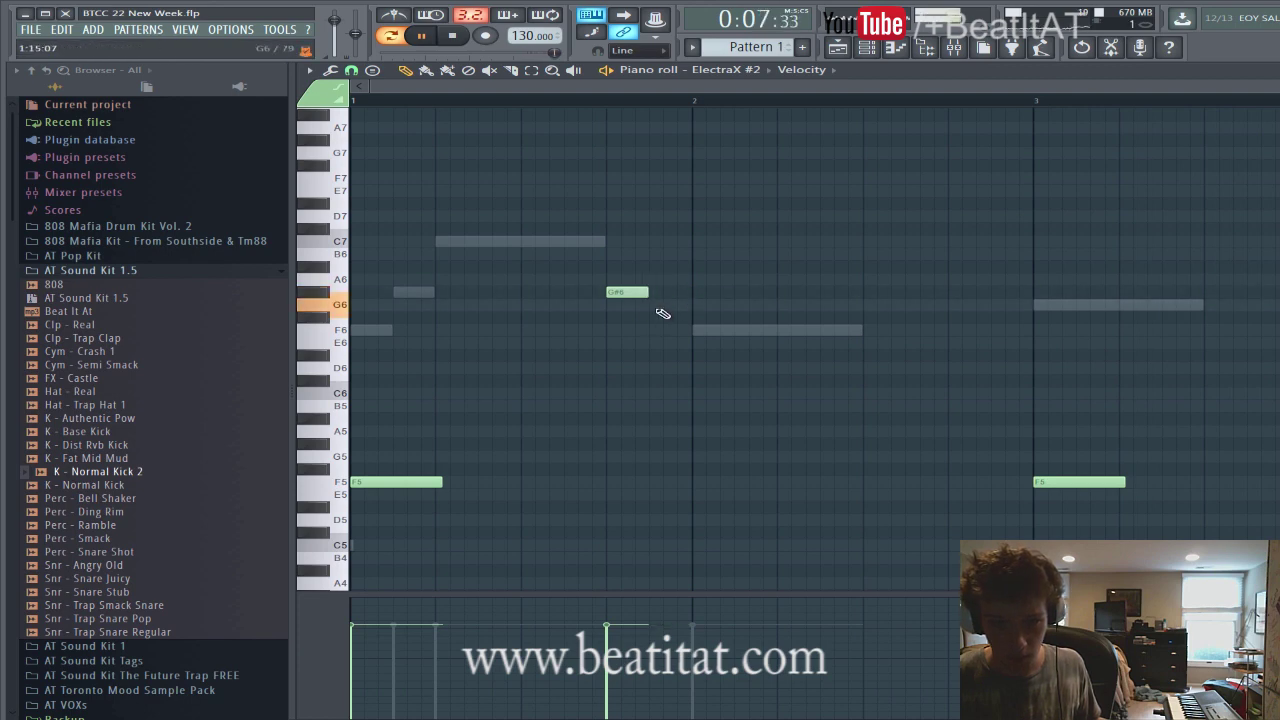
click(652, 304)
click(697, 330)
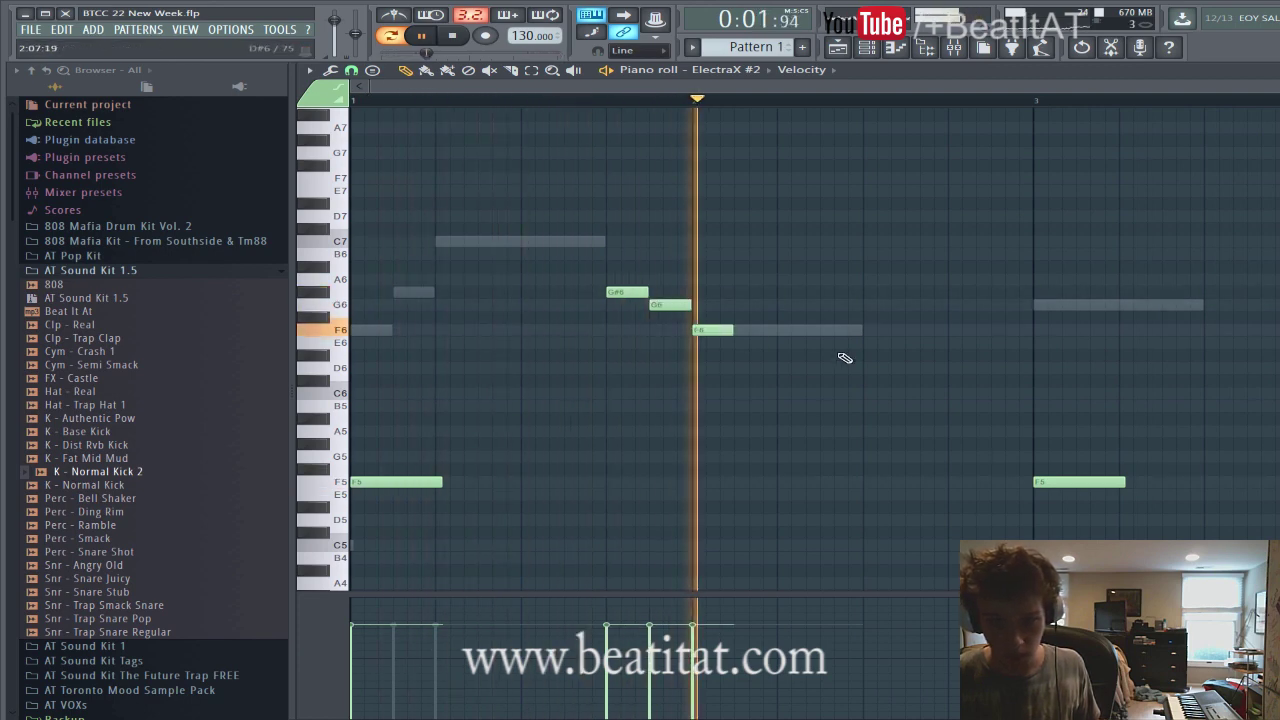
In the second ElectraX's piano roll, add half-beat C7 notes on beat 4 of bars 2 and 3, followed by G#6 in bar 3.
key(space)
click(945, 191)
drag(949, 231, 956, 256)
key(space)
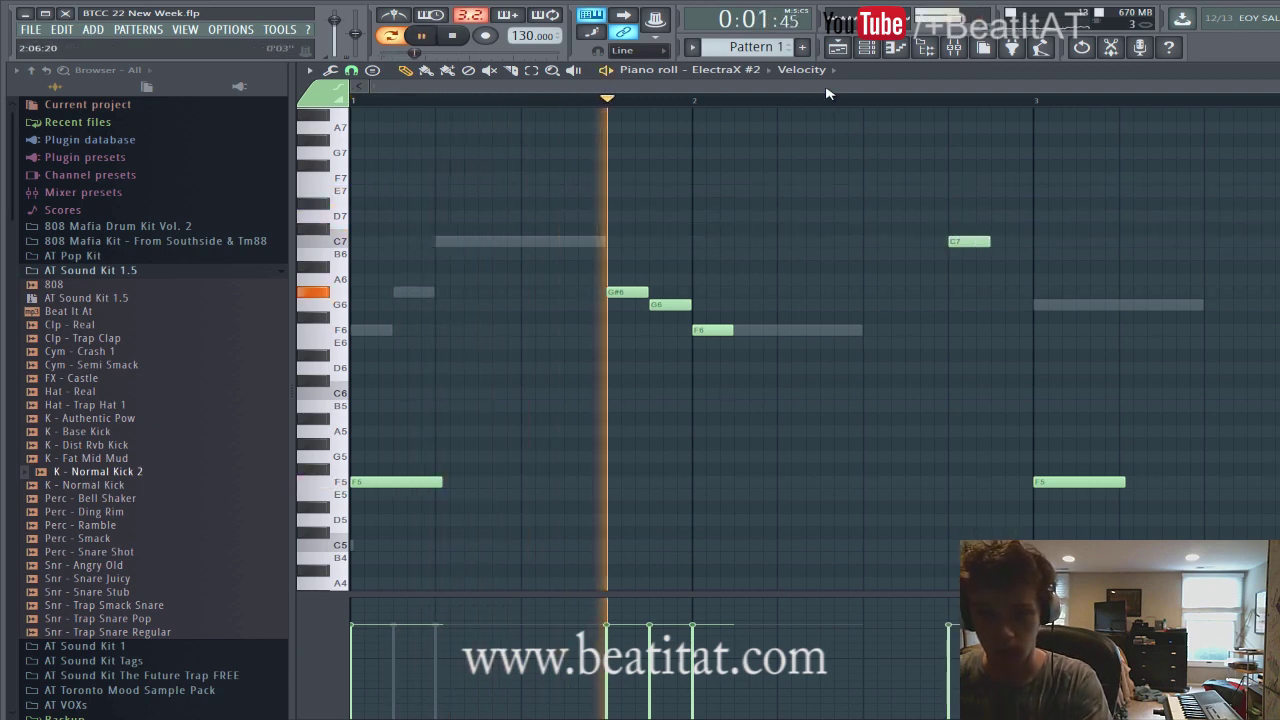
drag(826, 88, 1128, 90)
drag(1000, 243, 971, 280)
click(963, 267)
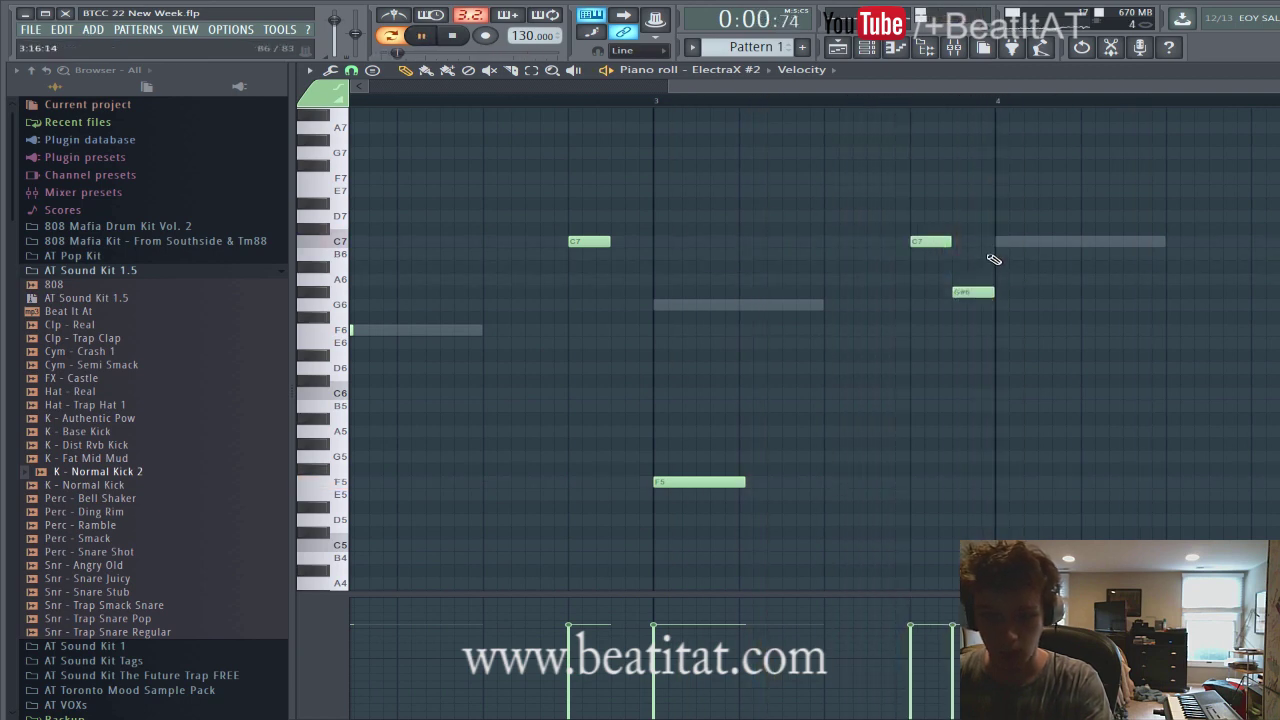
Add a half-beat C7 on beat 4 of bar 4, followed by a second note, trying E7 and D7 before settling on F#7.
scroll(994, 261, down, 2)
drag(645, 88, 980, 126)
click(1036, 241)
click(1068, 190)
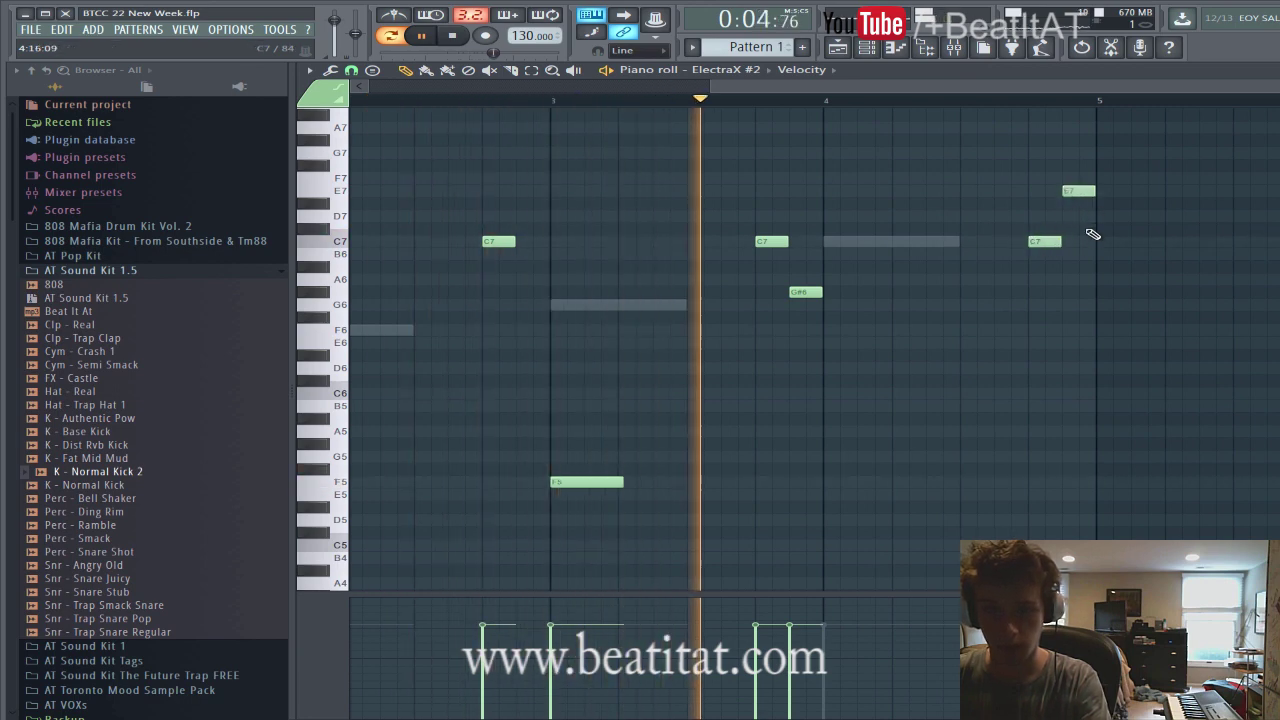
right_click(1078, 191)
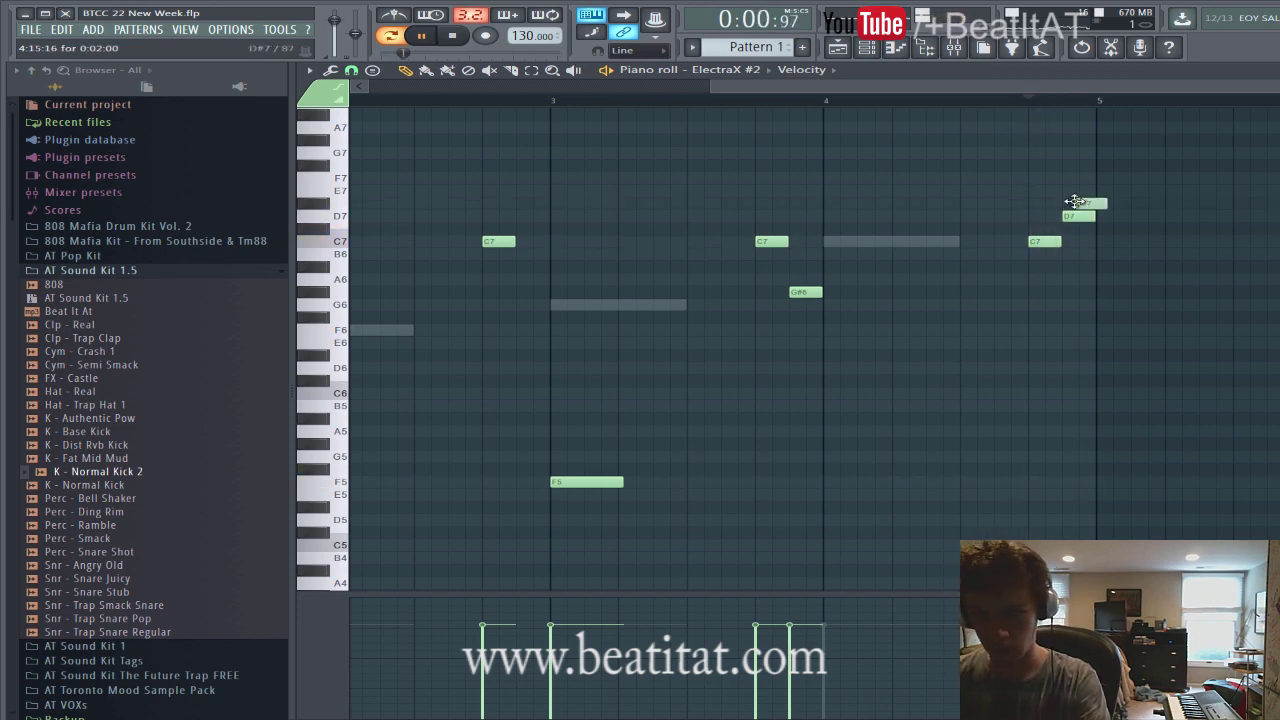
drag(1060, 171, 1064, 171)
right_click(1068, 216)
Try a half-beat A6 and A#6 note at the start of bar 4, play the pattern and remove the note.
click(832, 279)
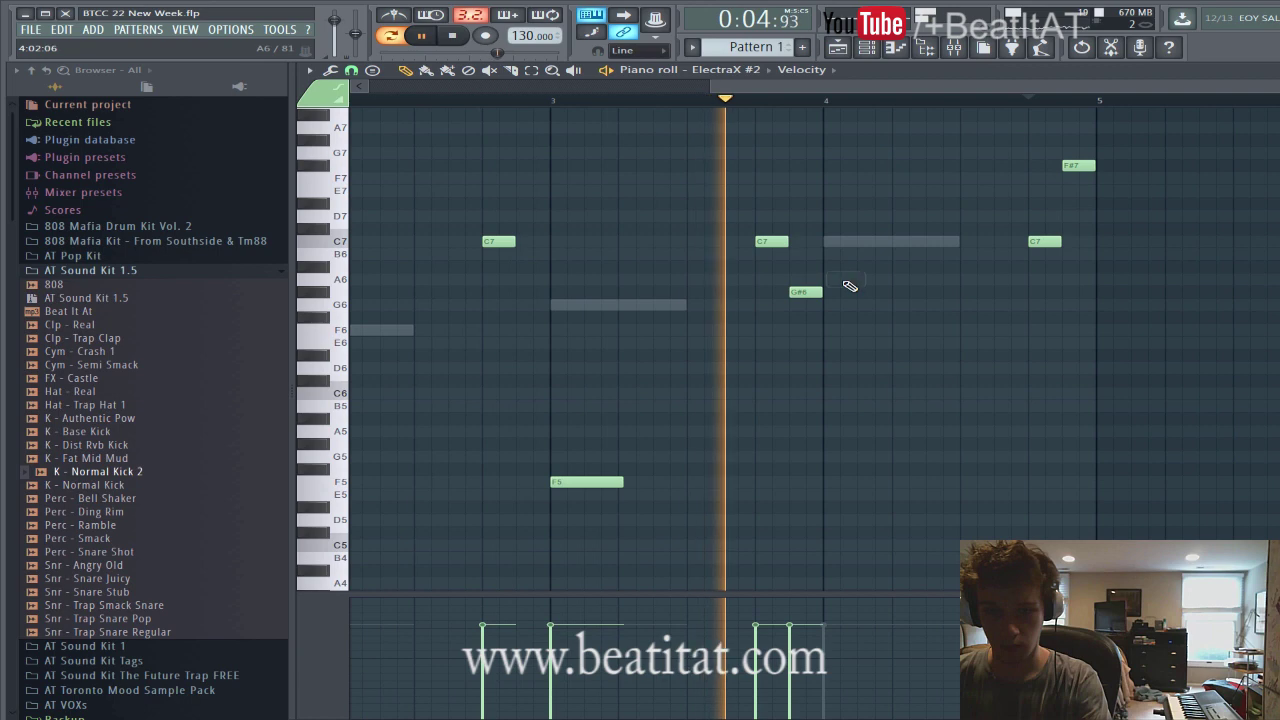
key(space)
click(835, 281)
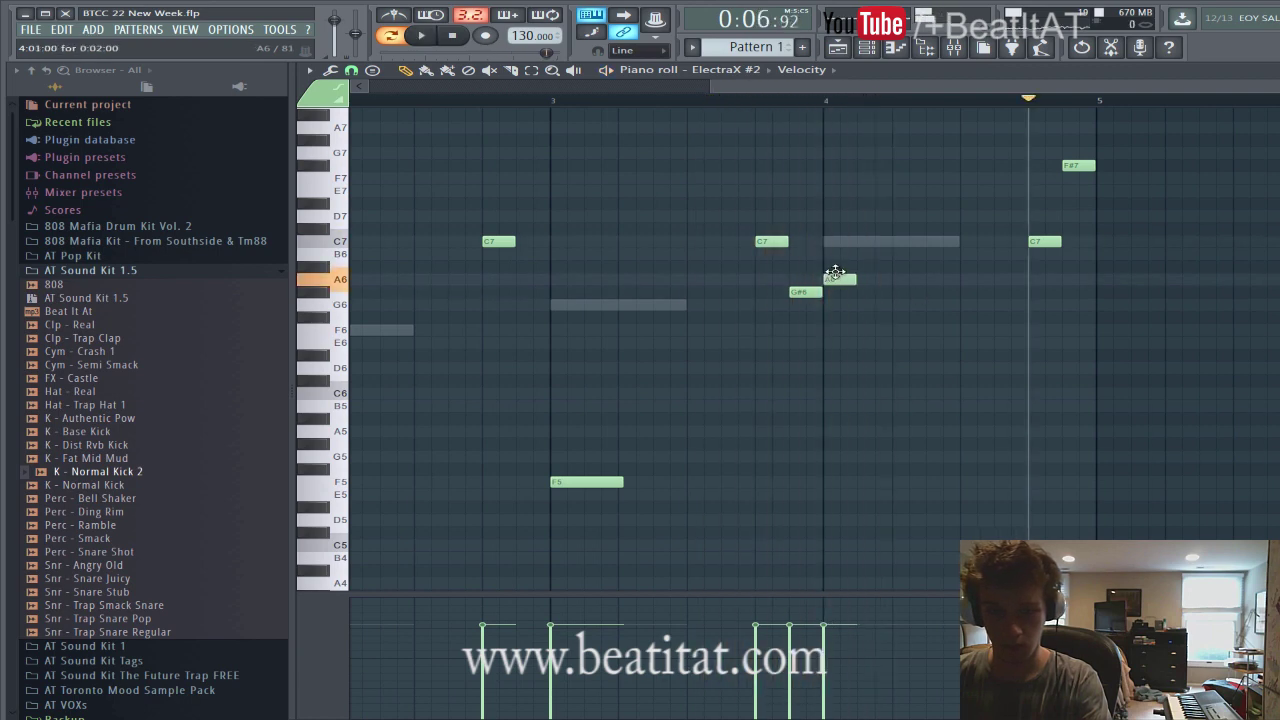
key(space)
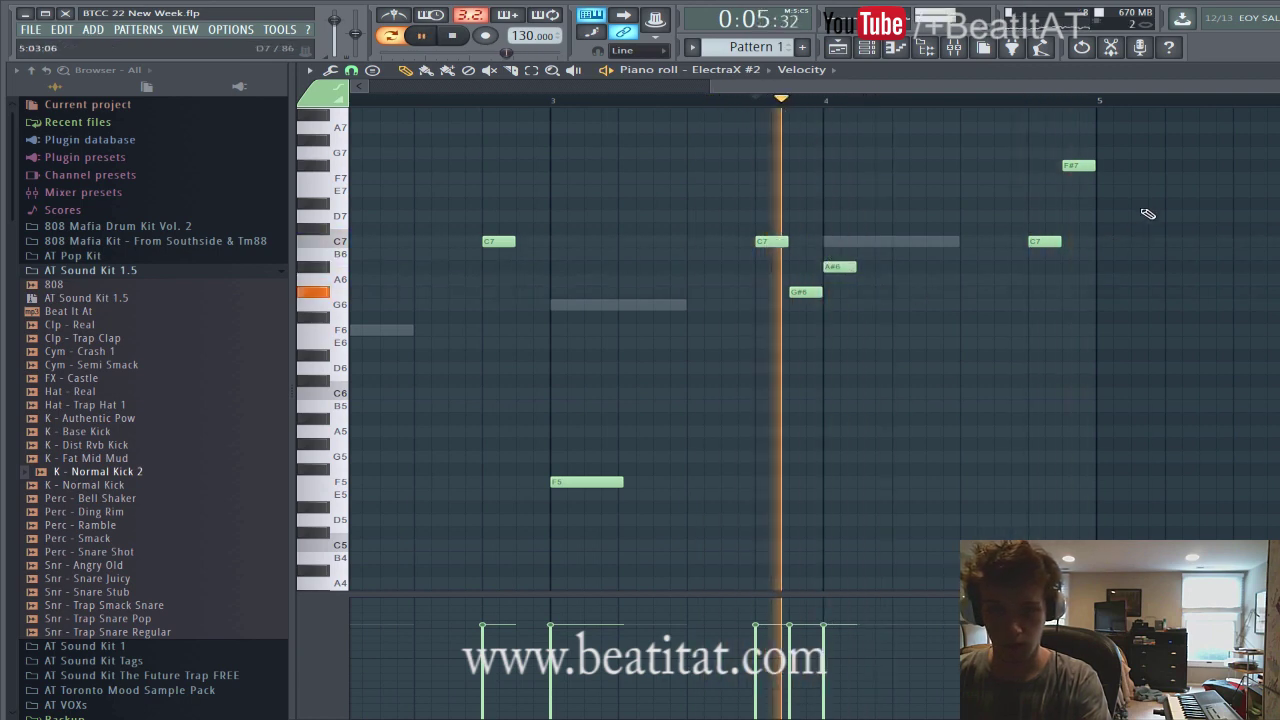
key(space)
right_click(829, 271)
key(Escape)
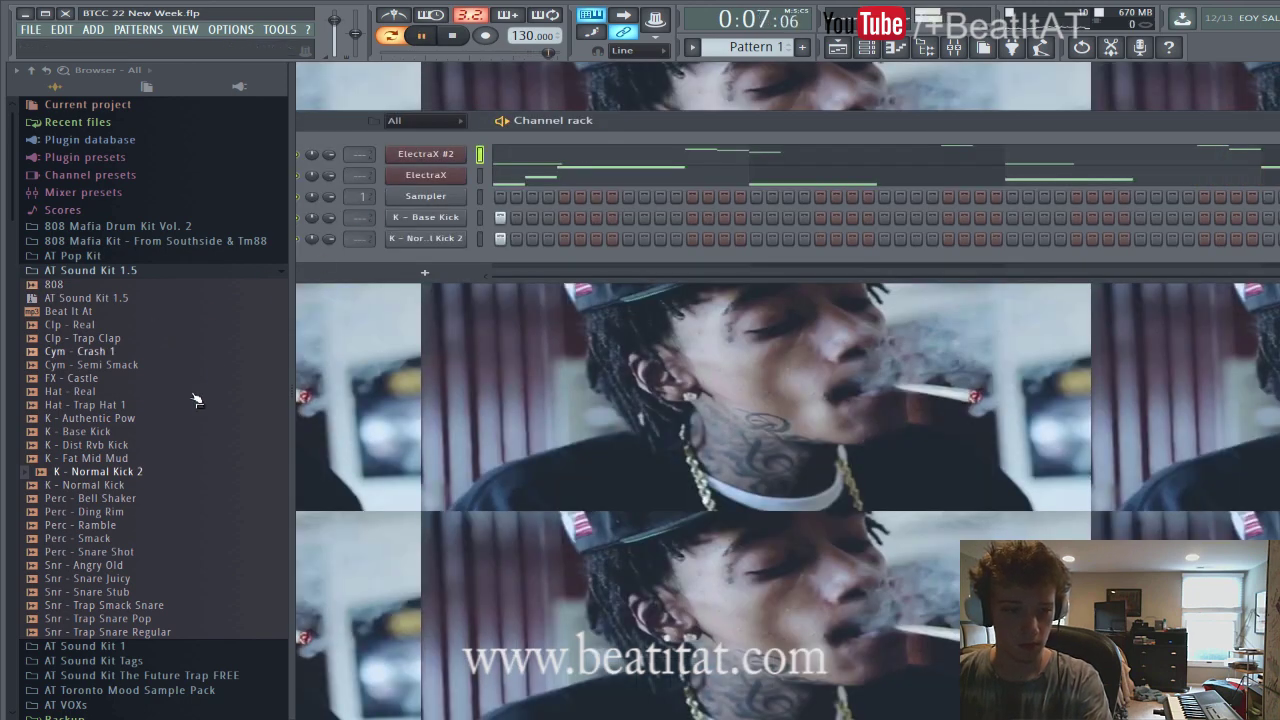
Add Perc - Snare Shot as a channel, triggered on steps 5, 21 and 27.
click(88, 566)
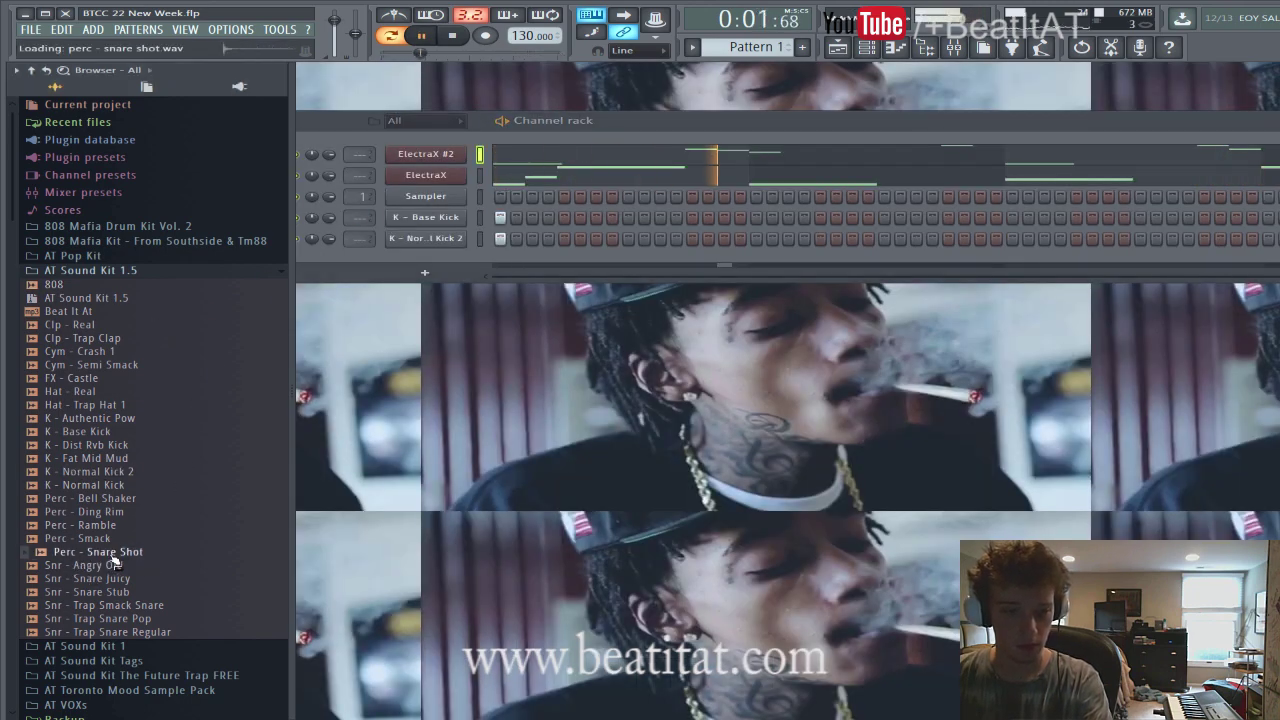
drag(88, 552, 572, 268)
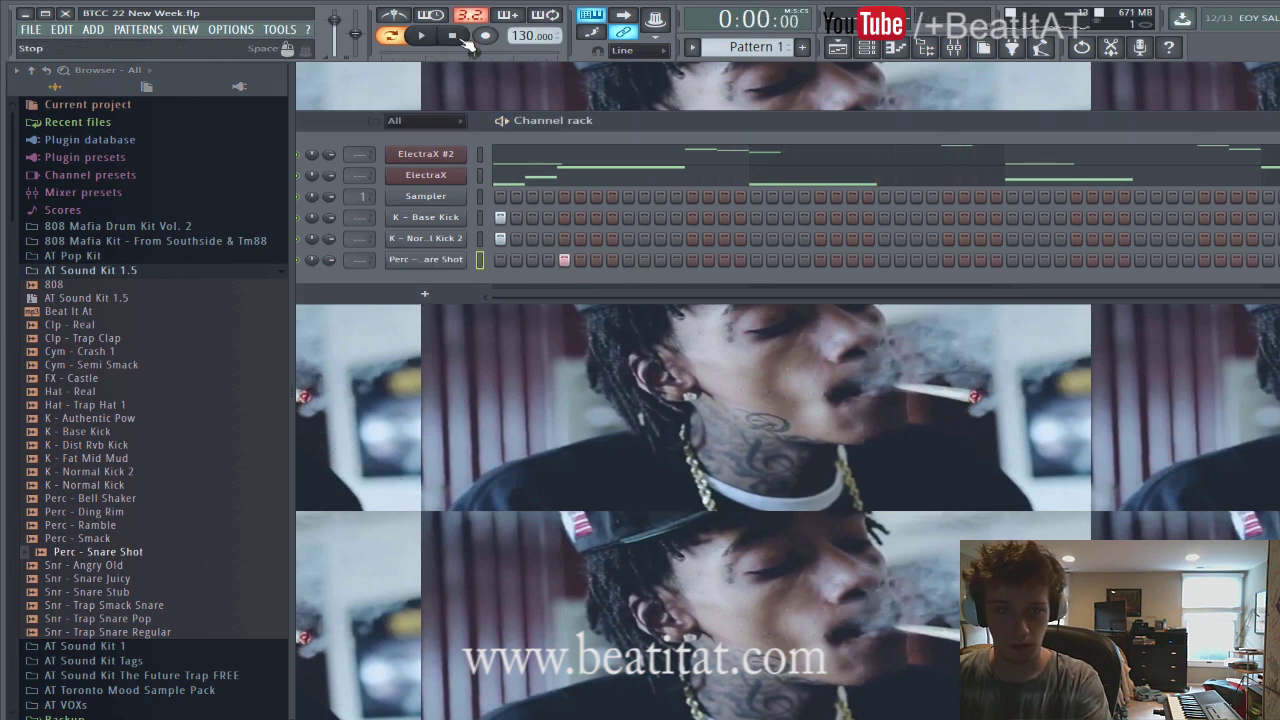
drag(647, 120, 534, 98)
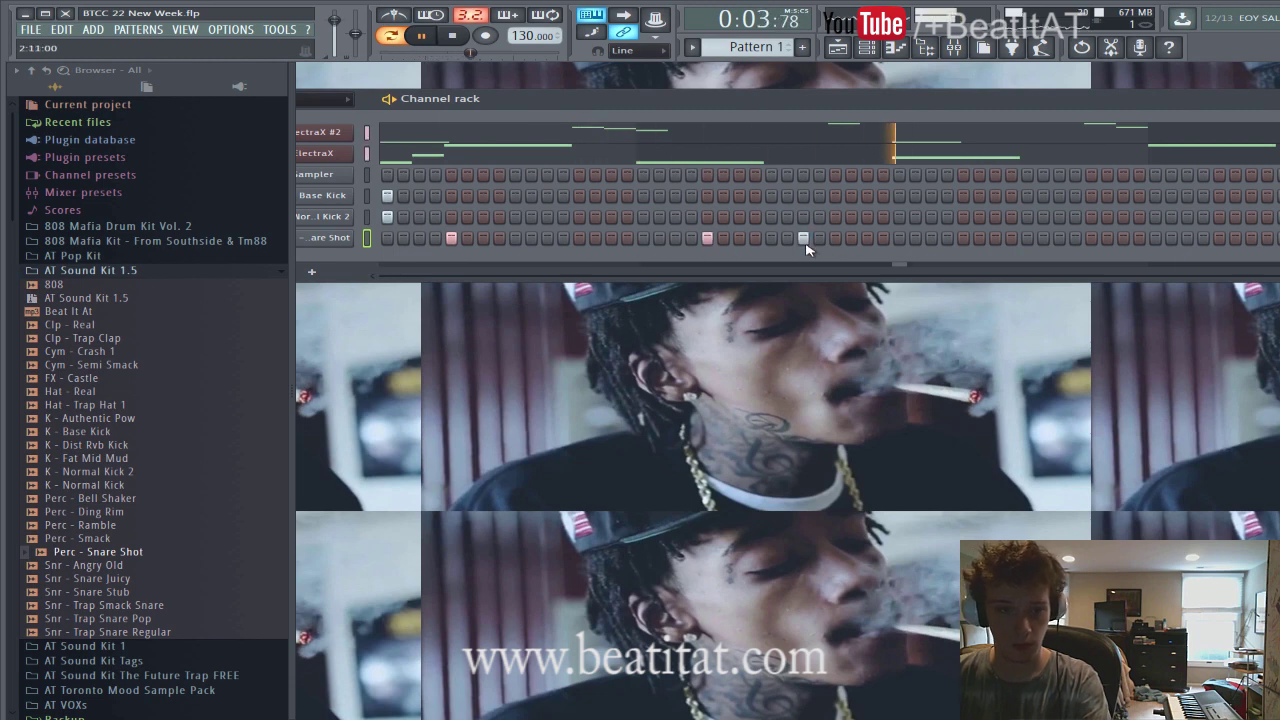
Add Snr - Snare Snappy from AT Pop Kit as a channel, triggered on steps 9, 25, 41 and 57.
click(110, 271)
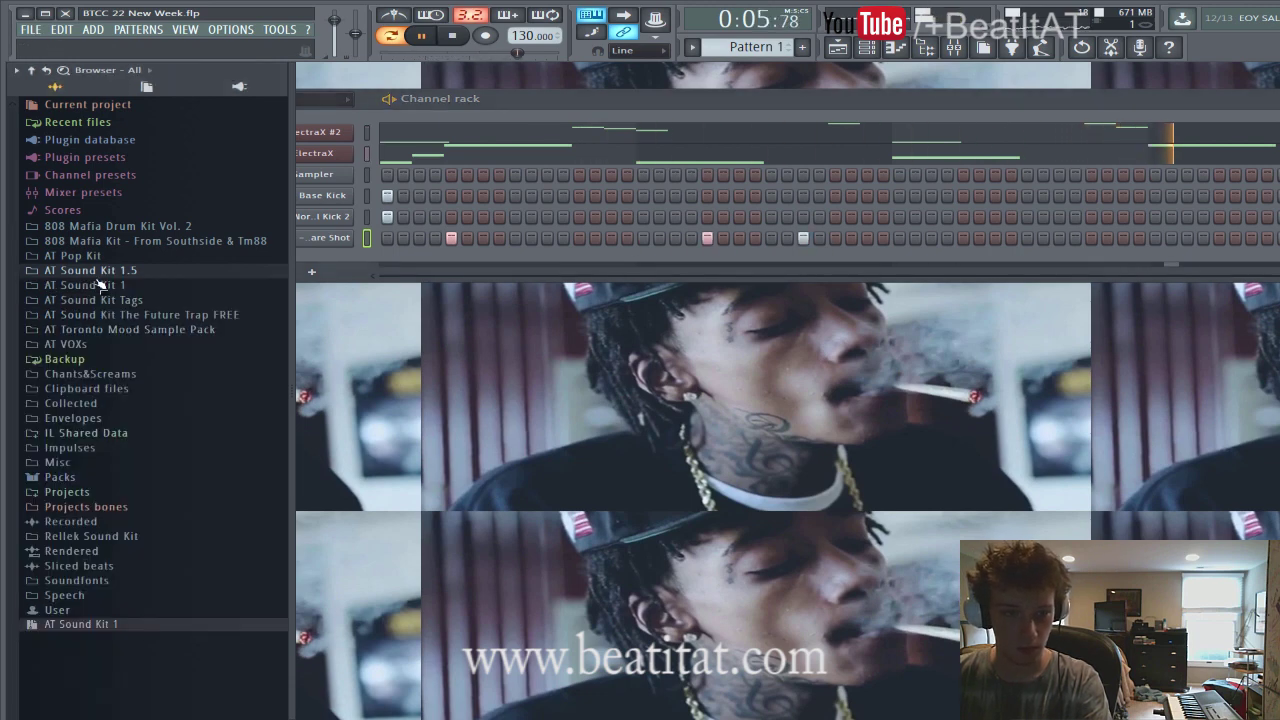
click(100, 285)
click(113, 286)
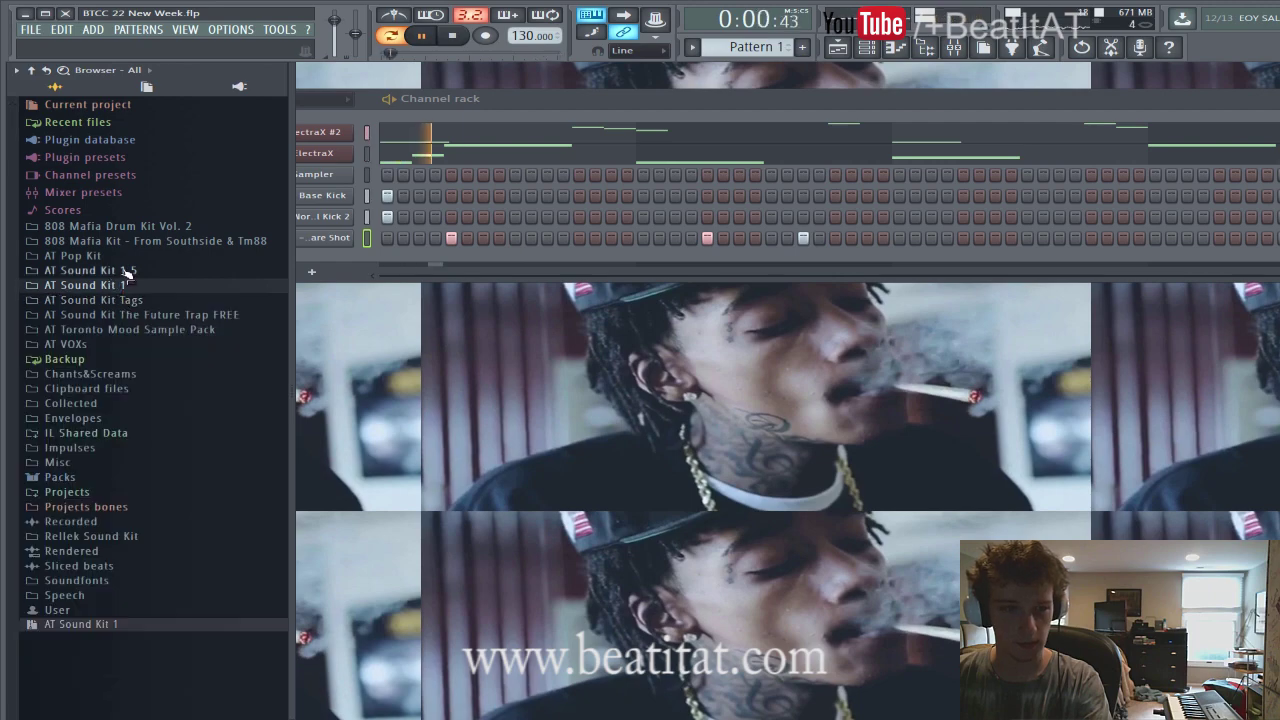
click(131, 258)
scroll(140, 614, down, 8)
click(160, 391)
click(150, 377)
key(space)
drag(276, 341, 500, 263)
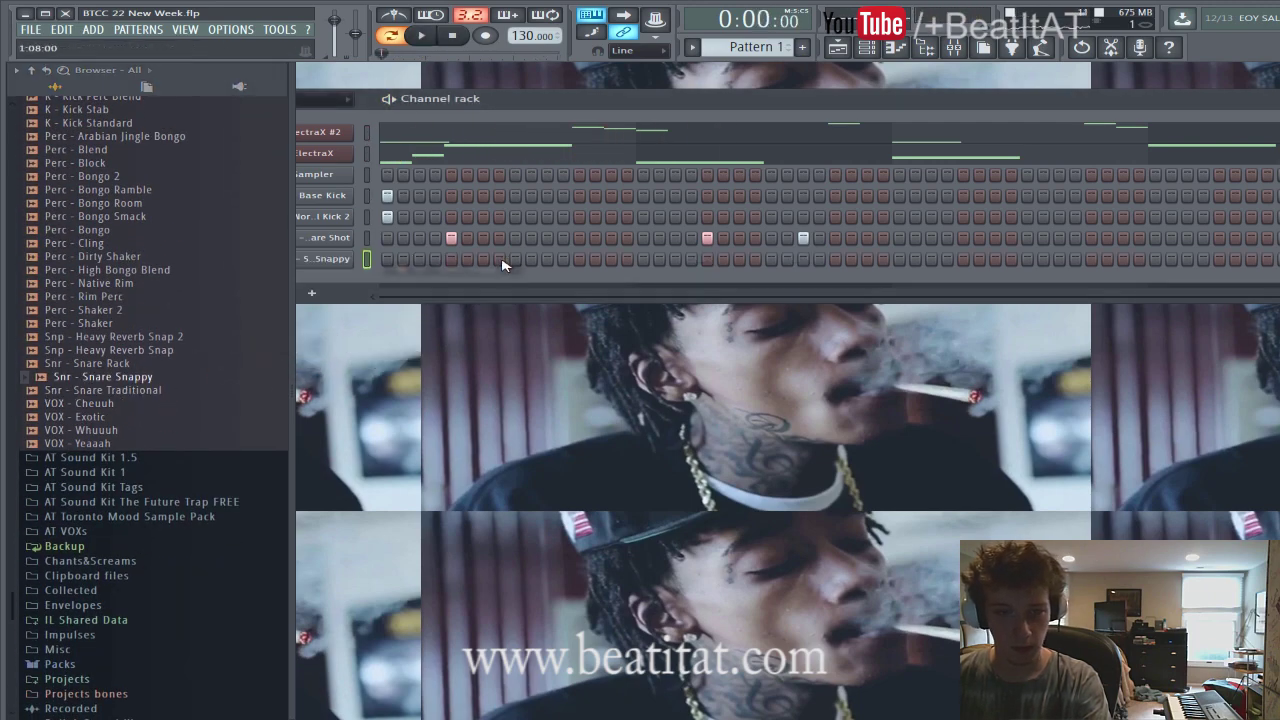
drag(817, 103, 578, 115)
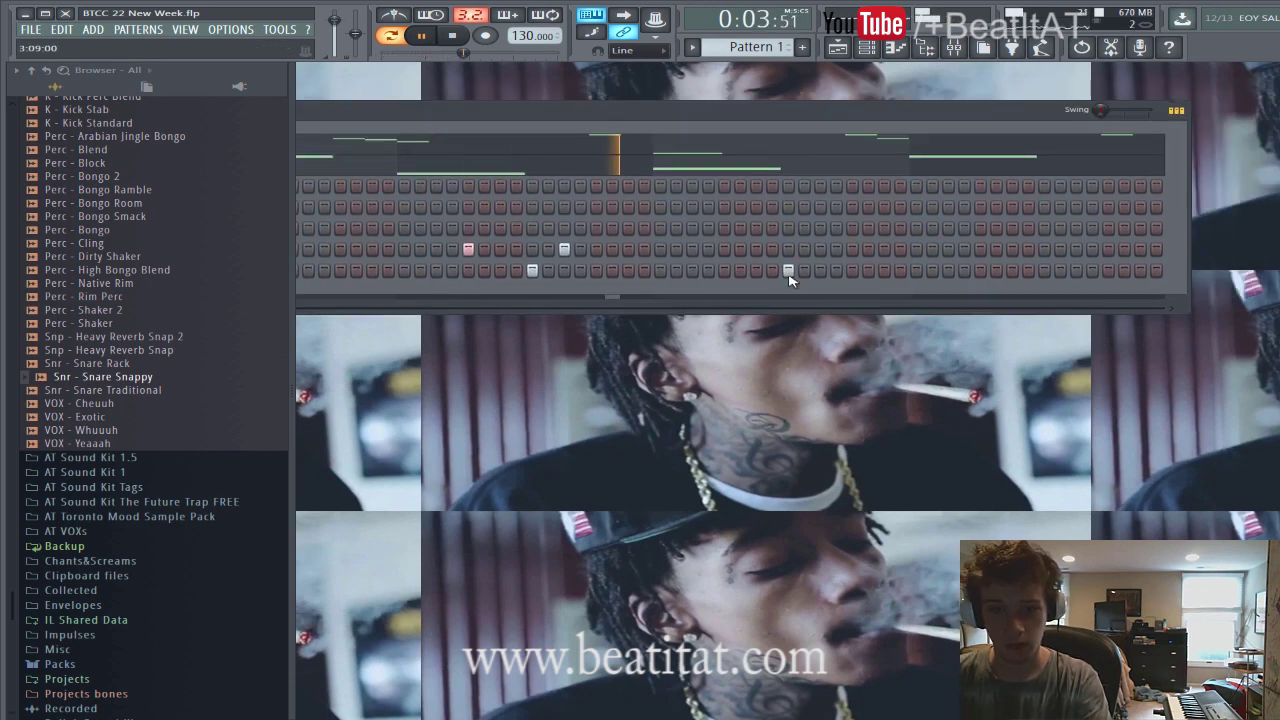
Extend the Perc - Snare Shot pattern with hits on steps 37, 53, 59 and 63.
drag(729, 121, 881, 104)
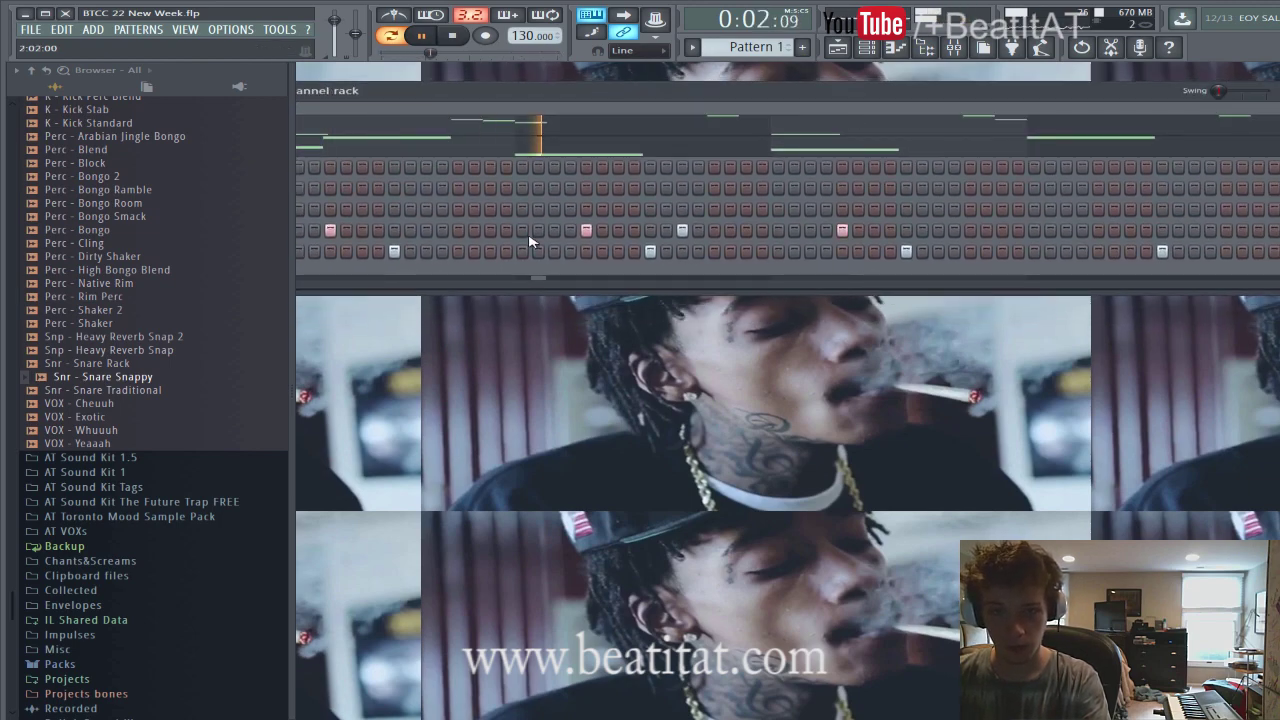
drag(869, 106, 744, 110)
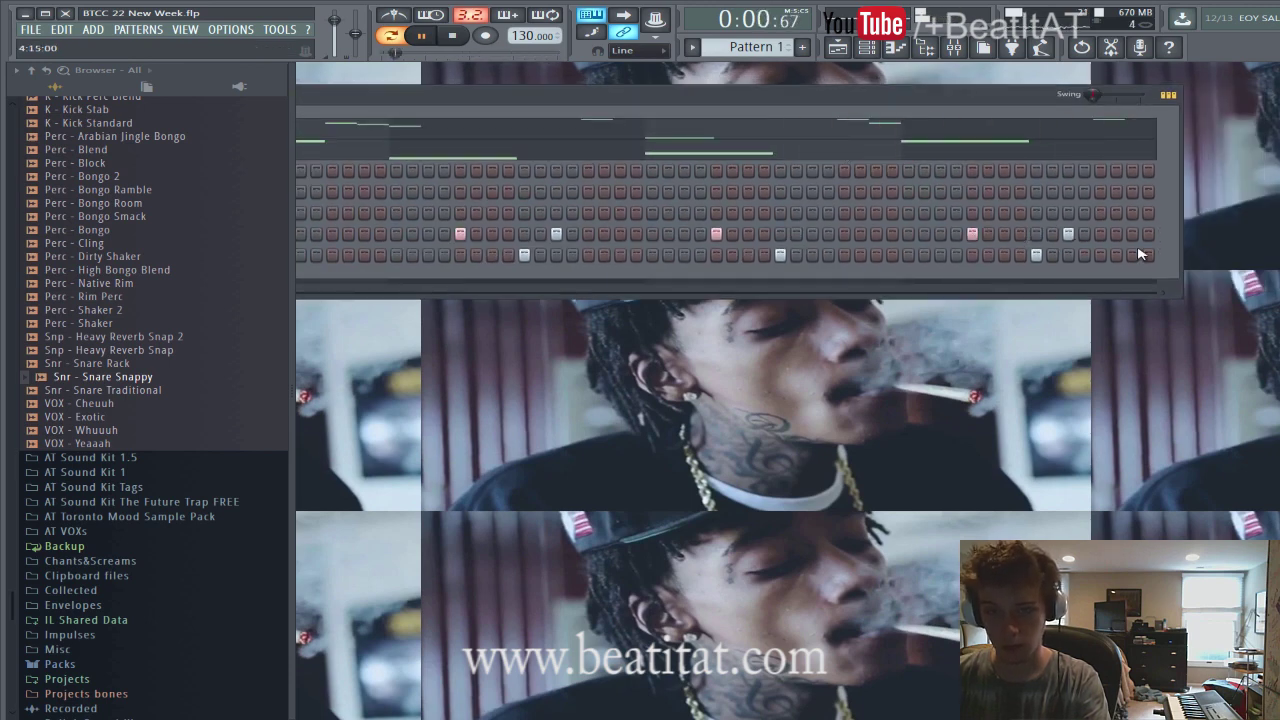
drag(855, 104, 757, 112)
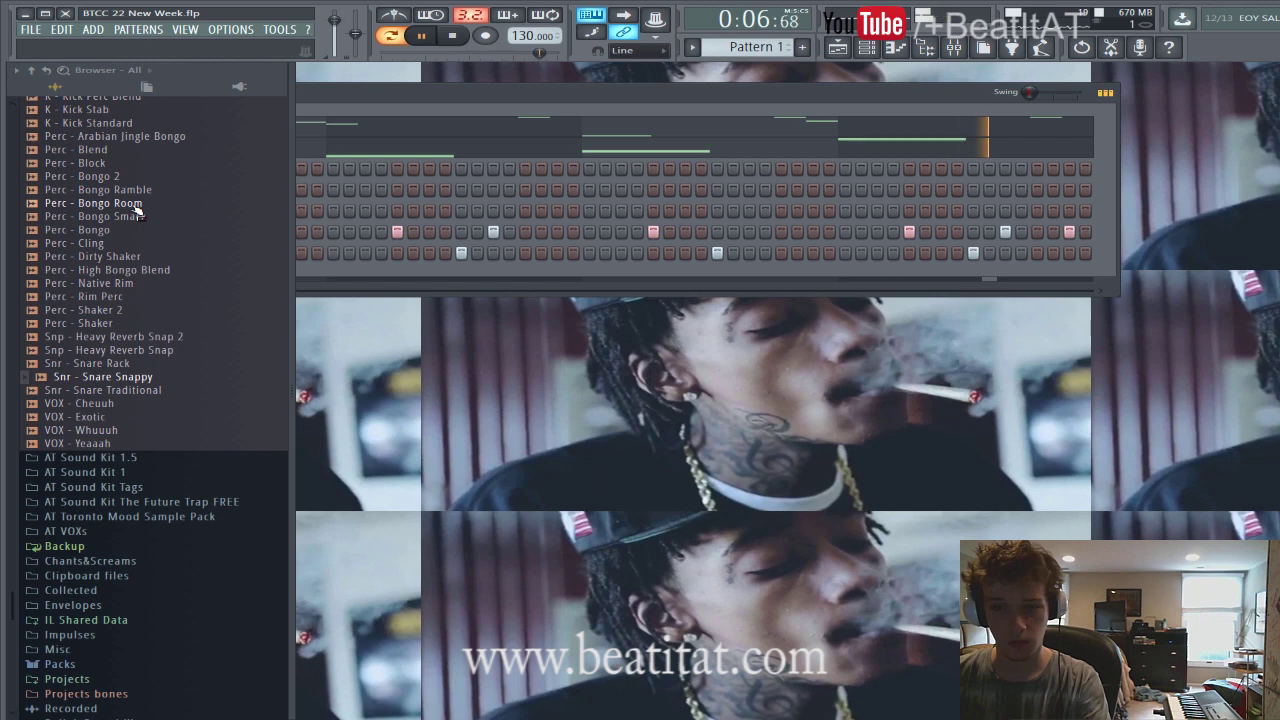
Audition the bongo samples and add Perc - Bongo Ramble as a channel, triggered on steps 1 and 33.
click(98, 178)
click(120, 189)
drag(120, 189, 888, 87)
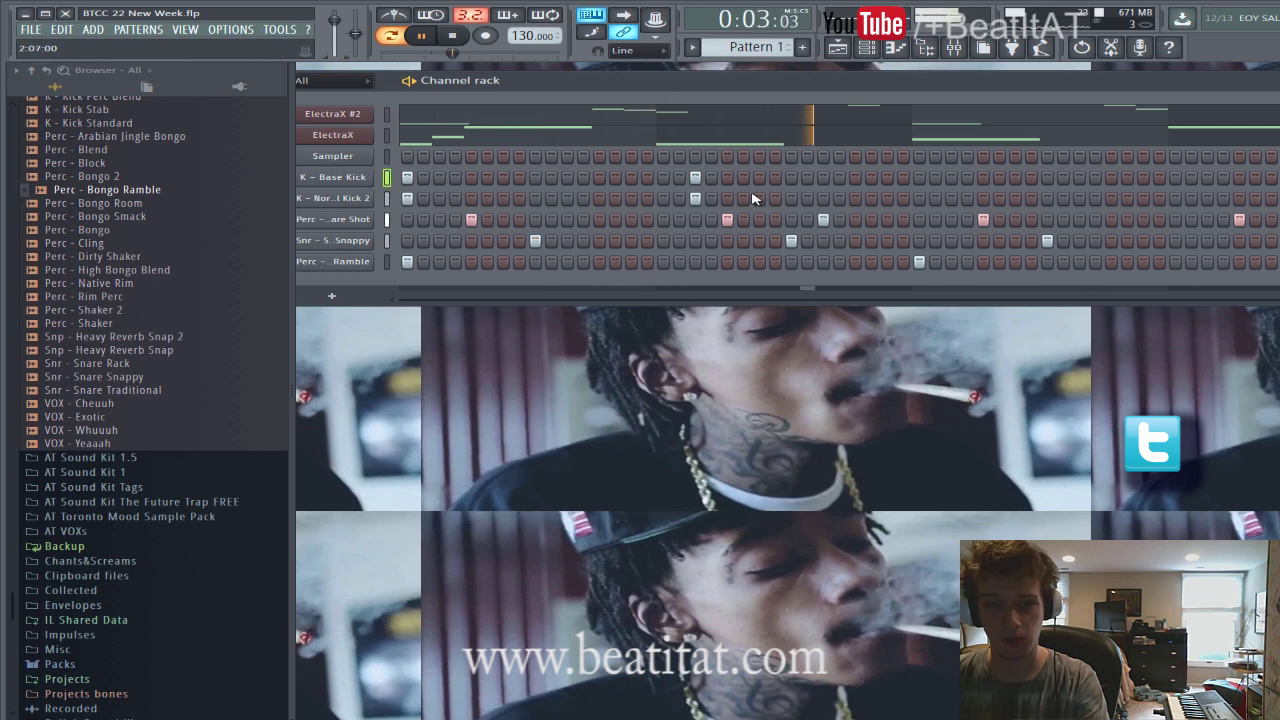
Add hits for K - Base Kick and K - Normal Kick 2 on steps 19, 23, 33 and 51.
drag(842, 92, 736, 96)
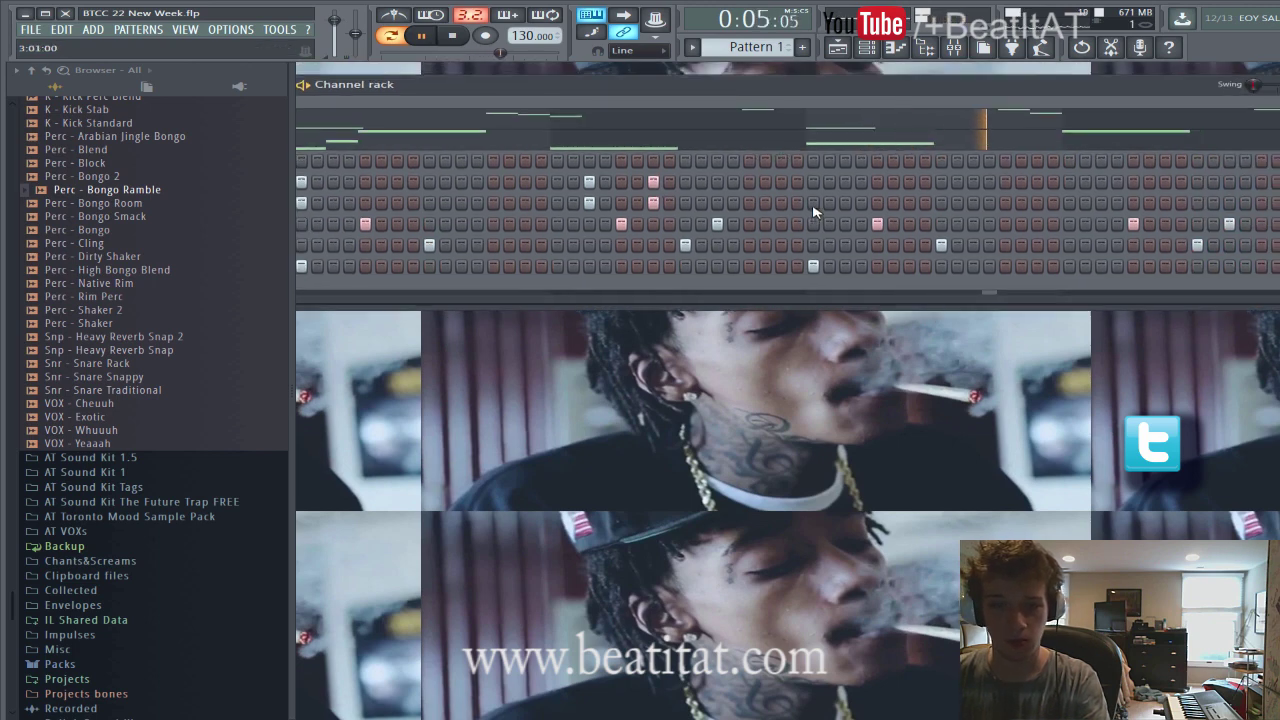
click(813, 204)
click(814, 183)
drag(913, 84, 1107, 147)
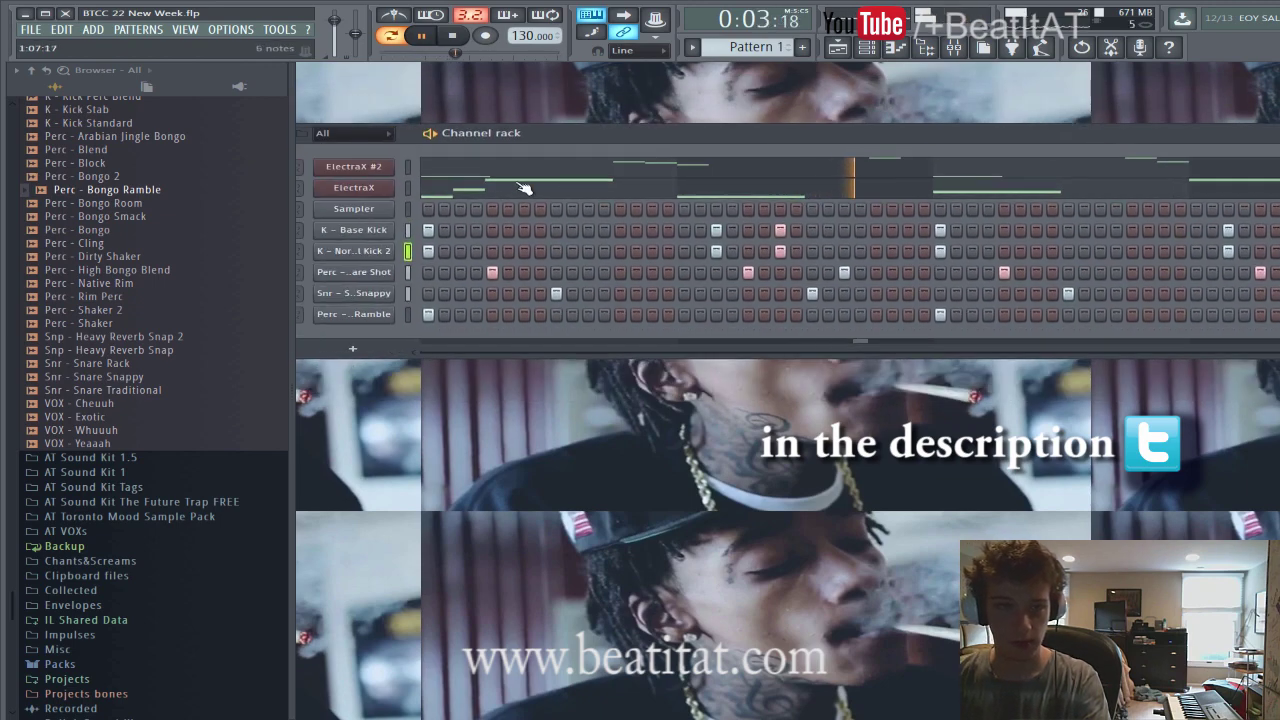
Insert a DUNE 2 synth channel above the second ElectraX.
right_click(381, 167)
mouse_move(514, 249)
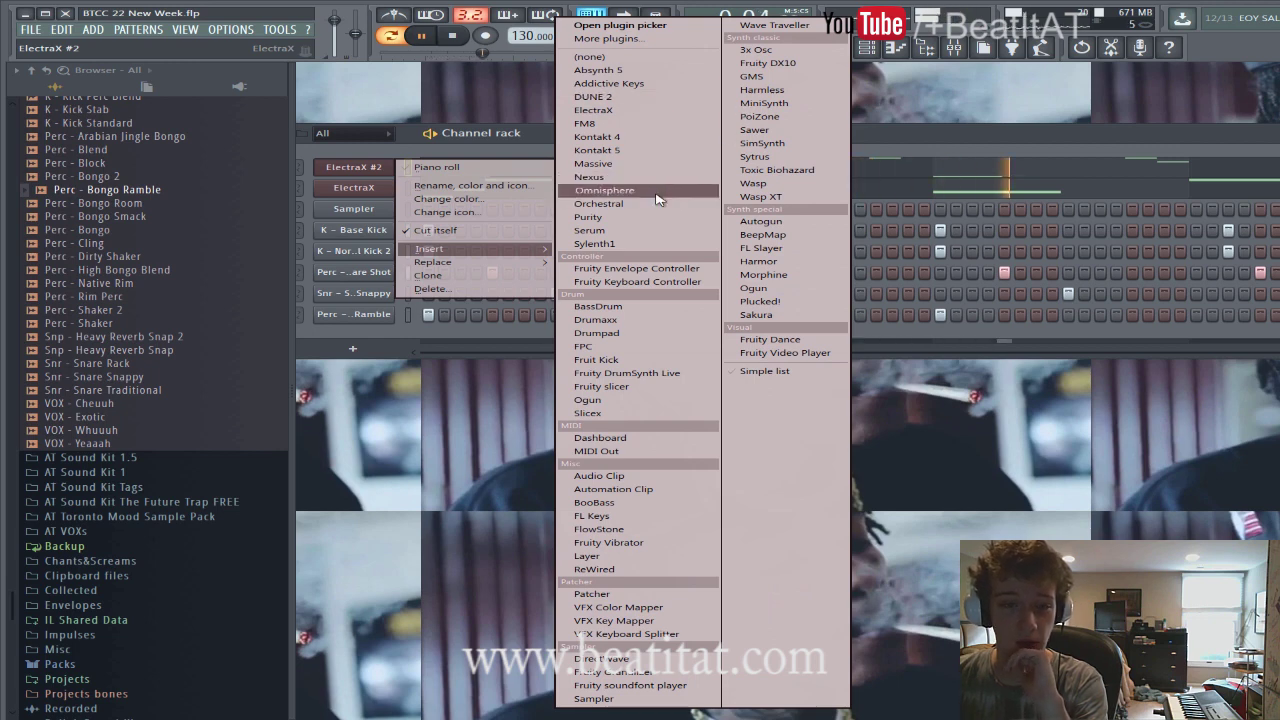
click(666, 103)
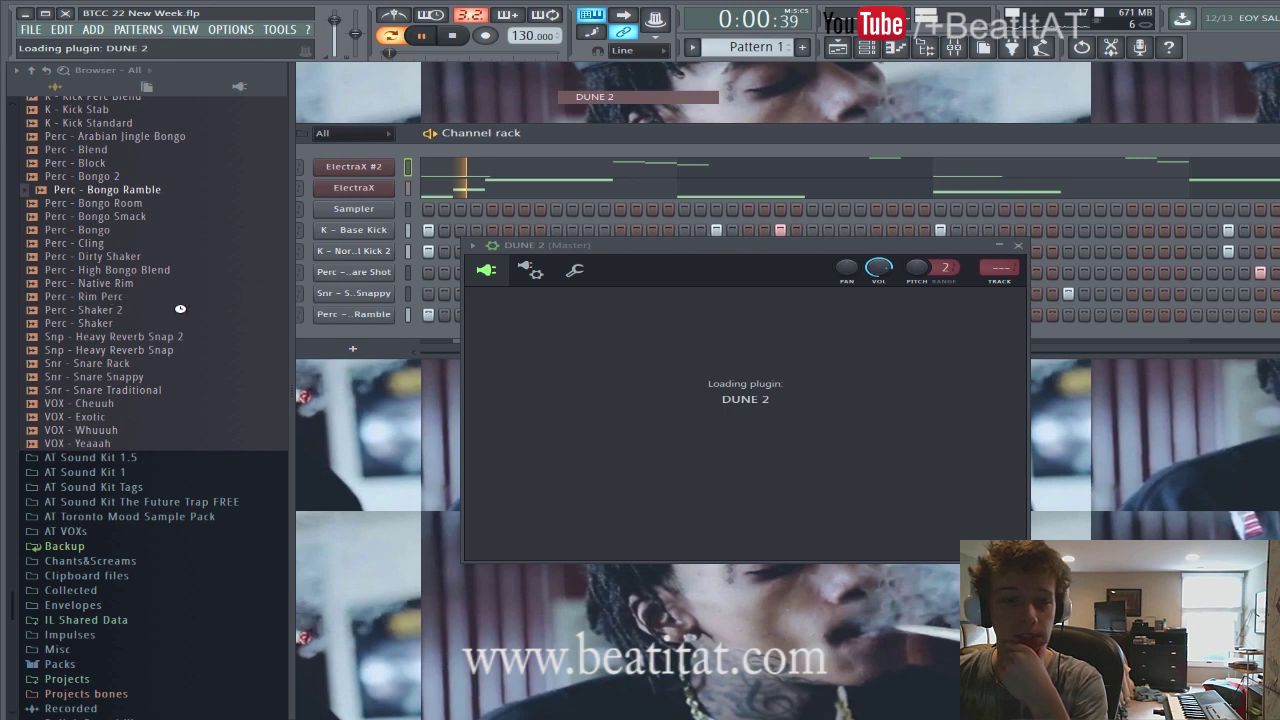
Audition AT Pop Kit percussion samples and add Perc - Block as a channel, triggered on steps 15, 47 and 49.
click(114, 311)
click(113, 325)
click(140, 229)
key(Up)
key(Up)
key(Up)
key(Up)
key(Up)
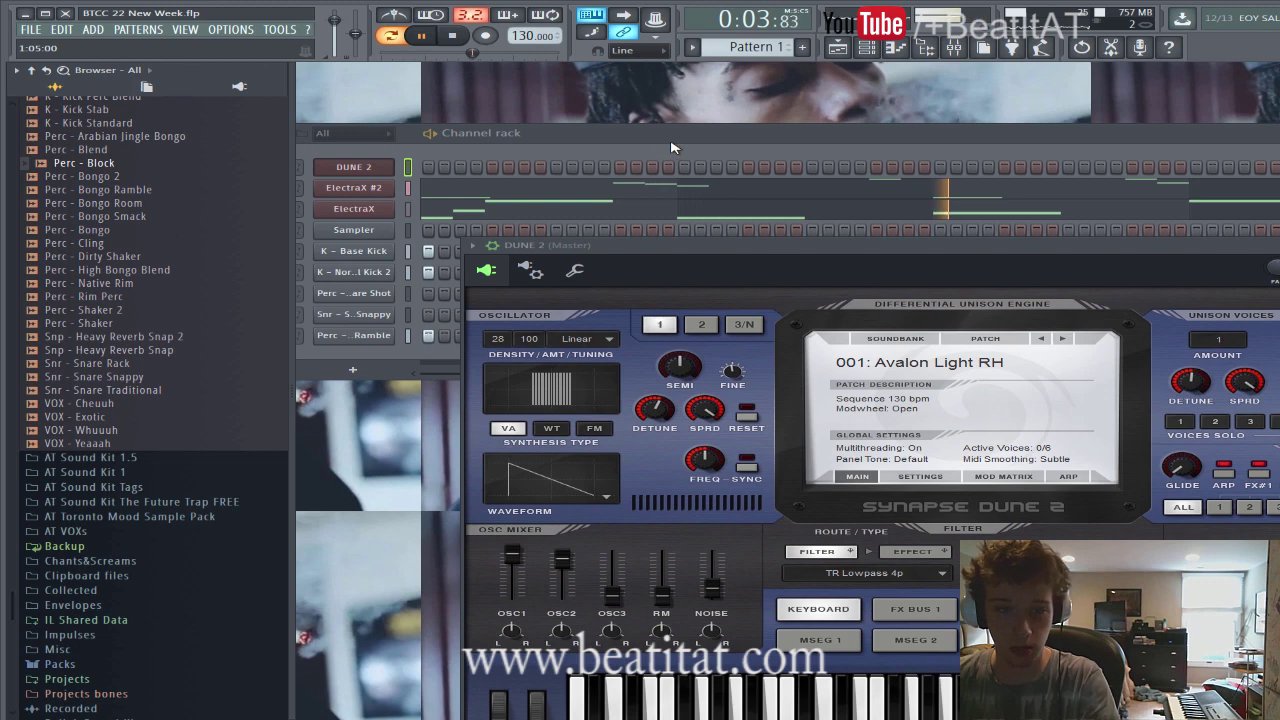
drag(673, 146, 679, 124)
drag(124, 170, 416, 340)
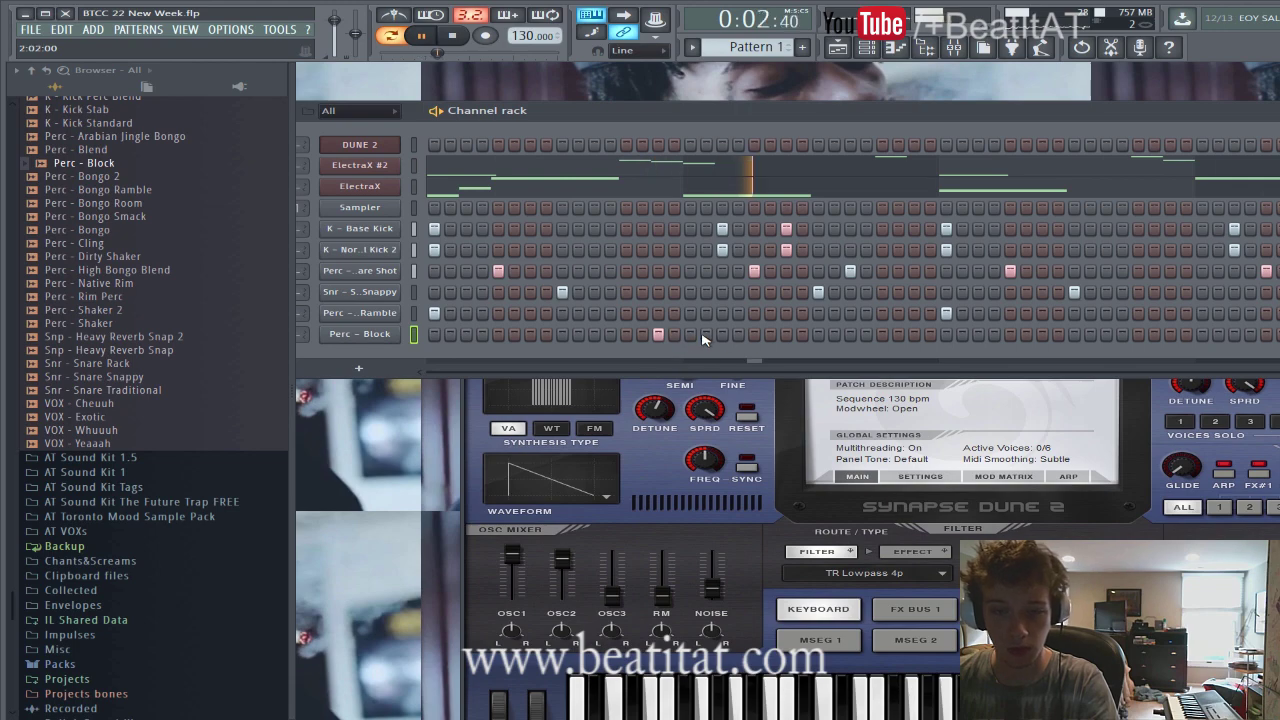
drag(758, 136, 533, 133)
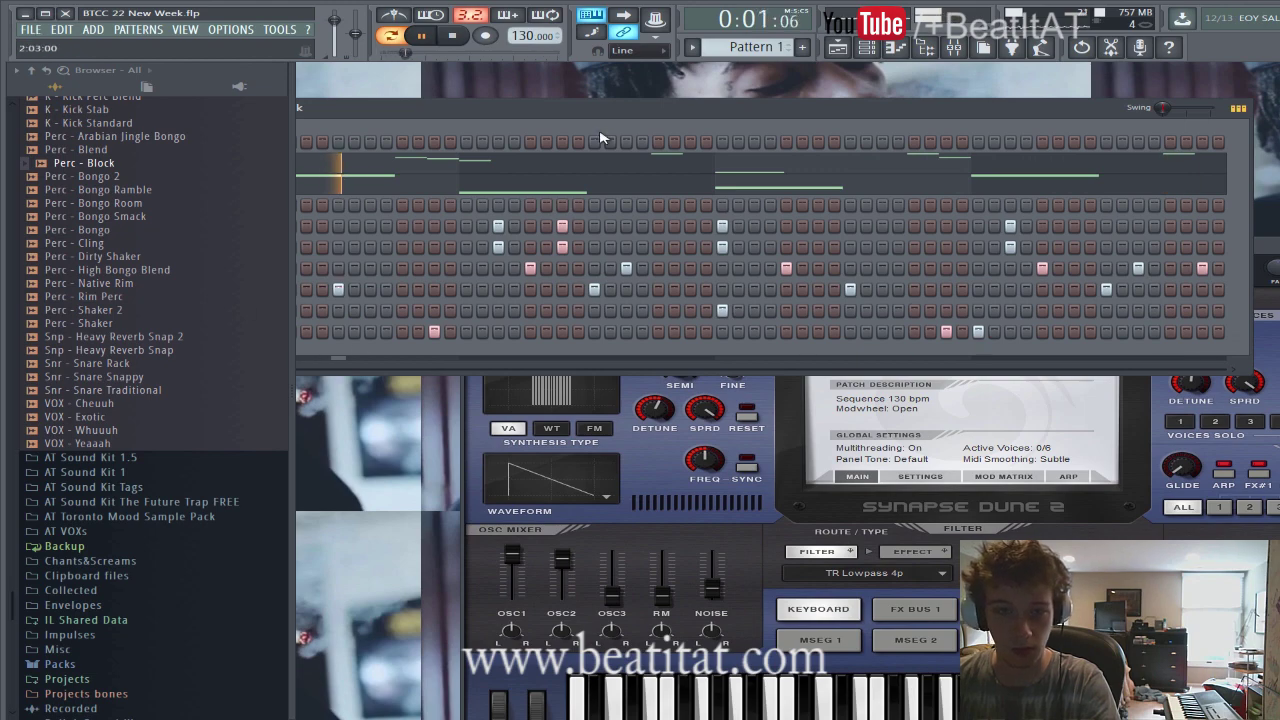
drag(600, 107, 760, 102)
Open DUNE 2 and switch its patch to 003: Blue Fantasy EDT.
click(420, 138)
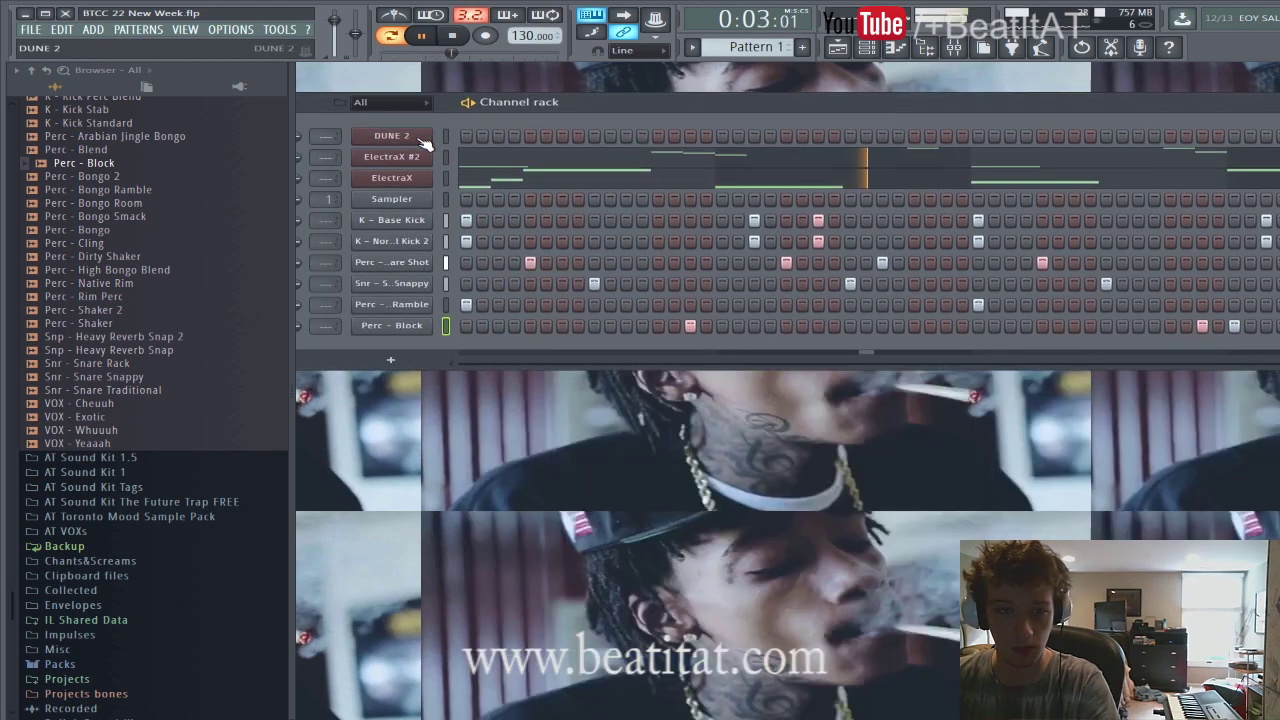
click(428, 140)
click(923, 343)
click(985, 339)
click(985, 339)
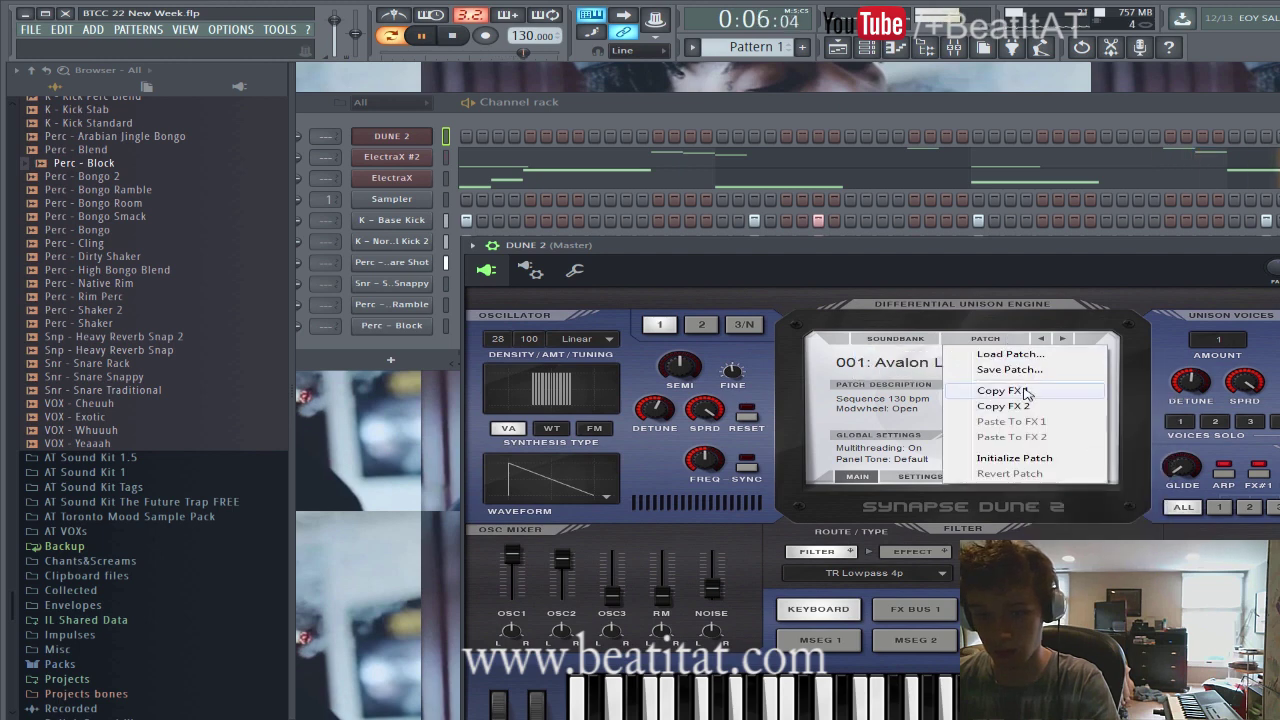
click(1061, 339)
click(1061, 339)
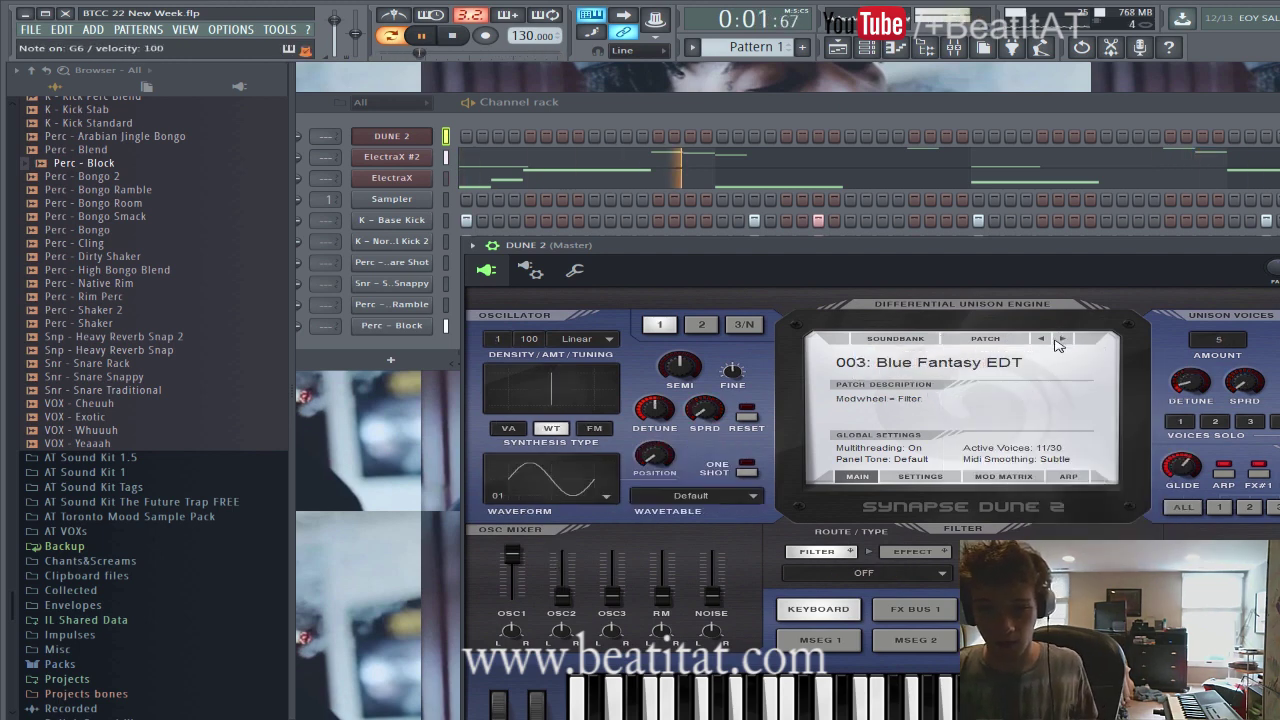
In DUNE 2's piano roll, add half-beat C6 on beat 3 of bar 1 and F6 at the start of bar 2.
right_click(410, 132)
click(460, 138)
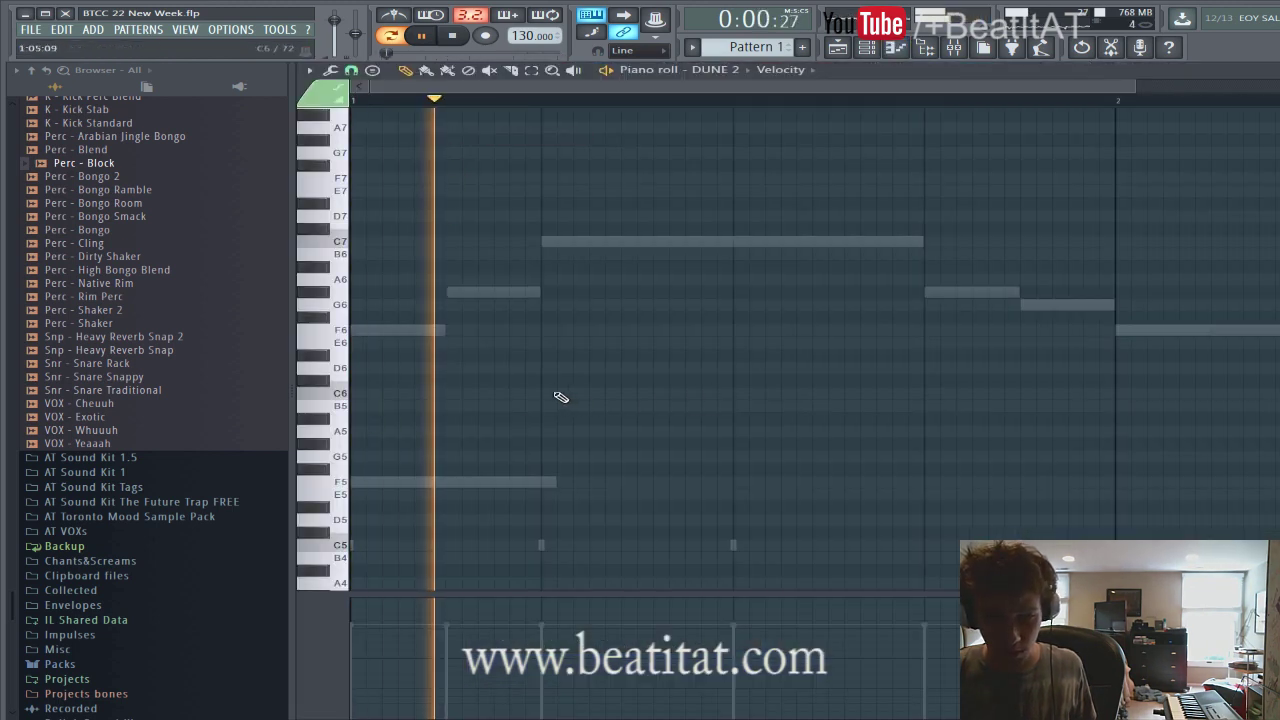
click(745, 393)
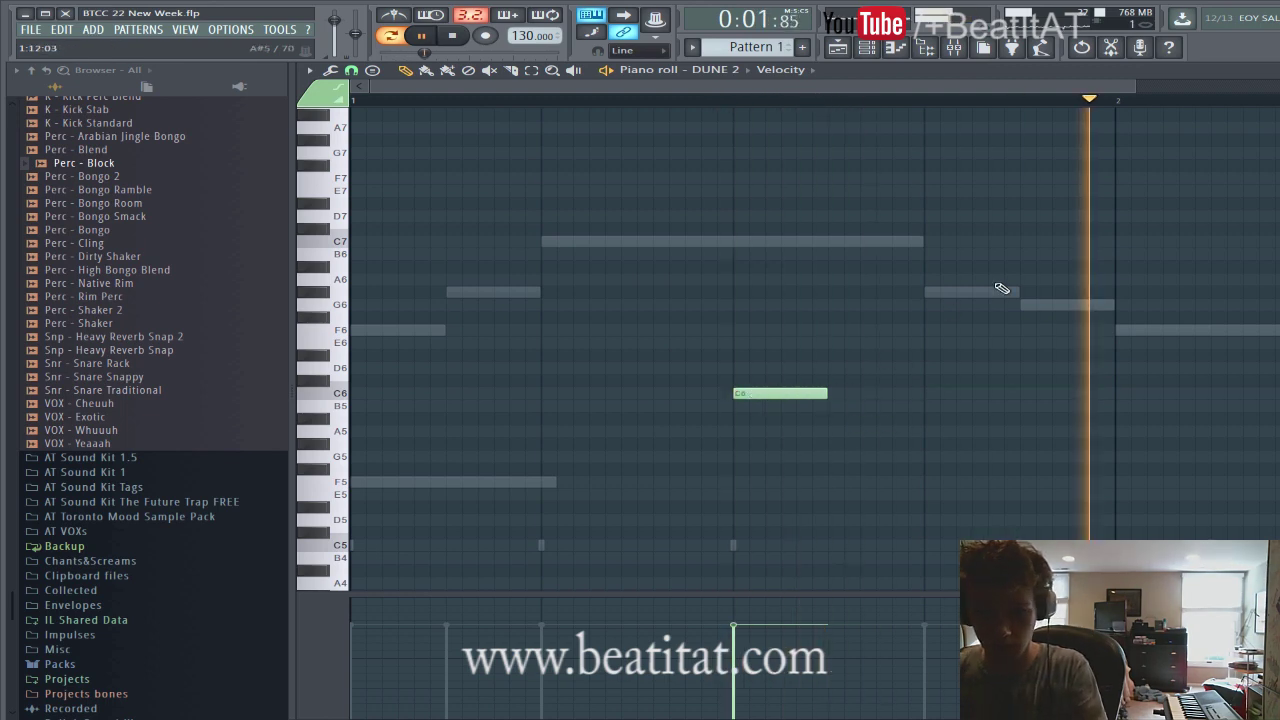
key(space)
scroll(886, 171, down, 3)
click(655, 331)
key(space)
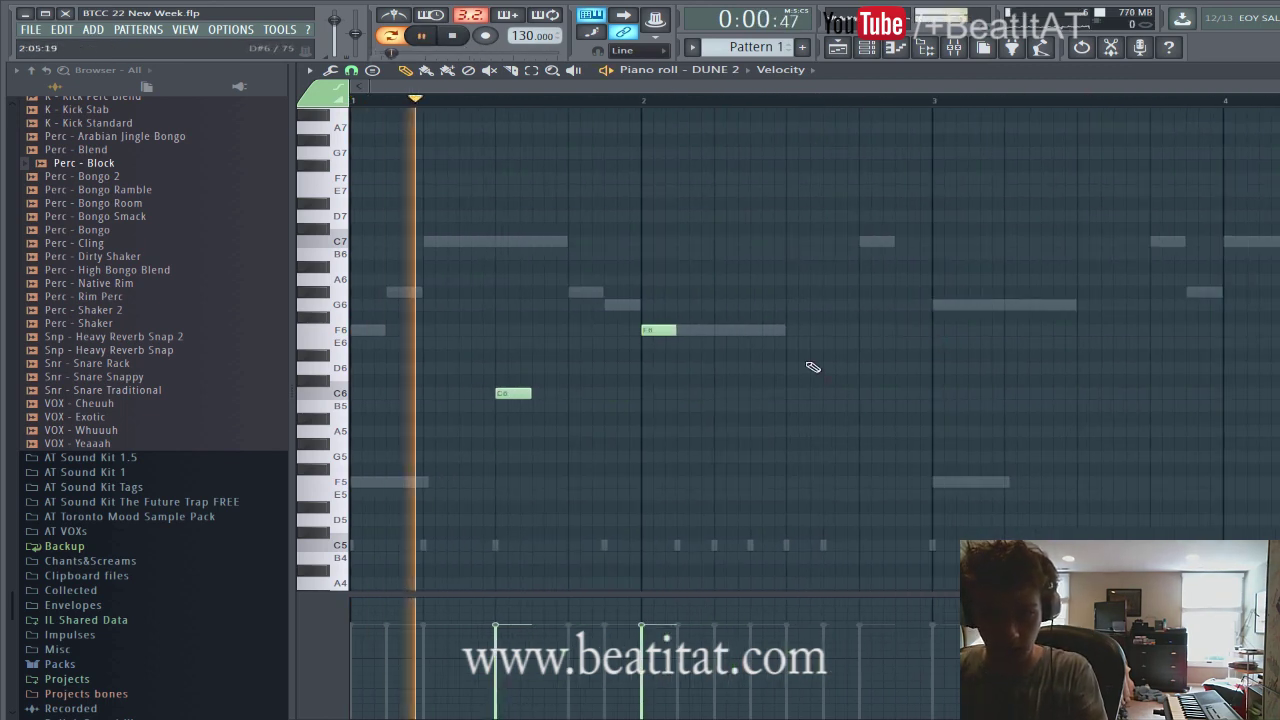
Add half-beat DUNE 2 notes: C7 on beat 4 of bar 2, G6 on beat 3 of bar 3 and G#6 on beat 3 of bar 4.
click(869, 243)
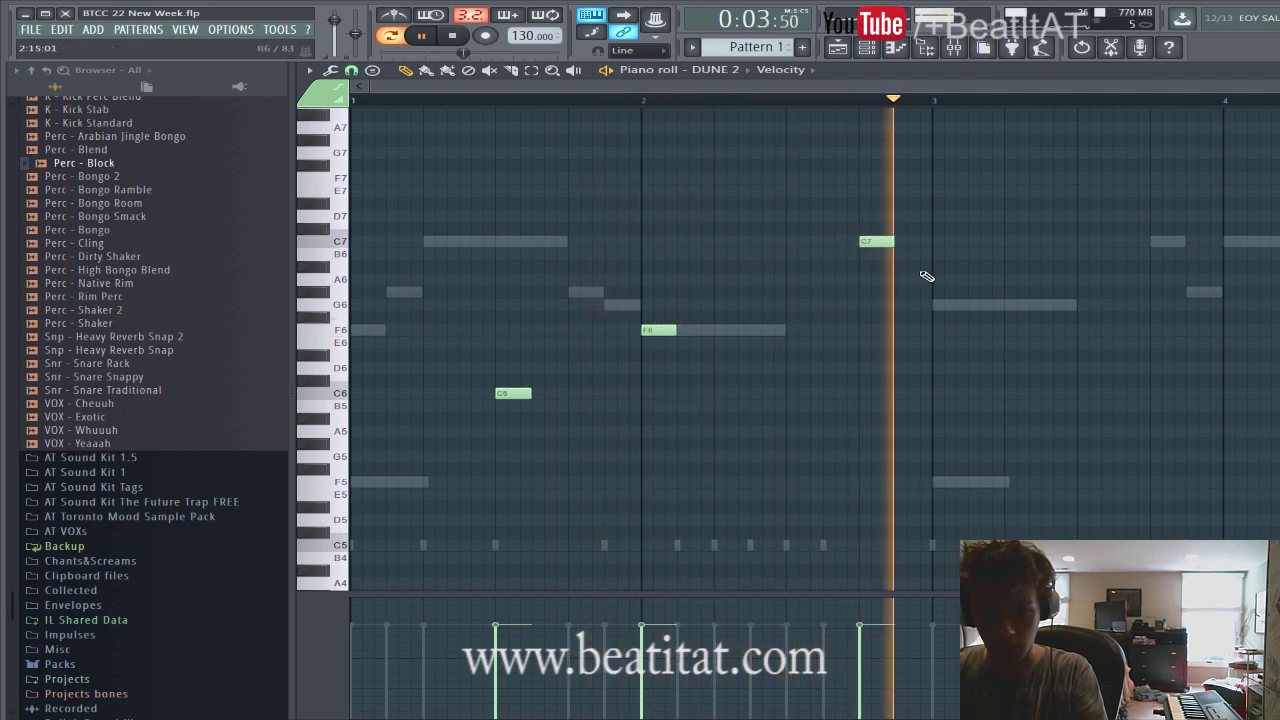
click(929, 303)
drag(929, 300, 1080, 306)
drag(823, 88, 1019, 88)
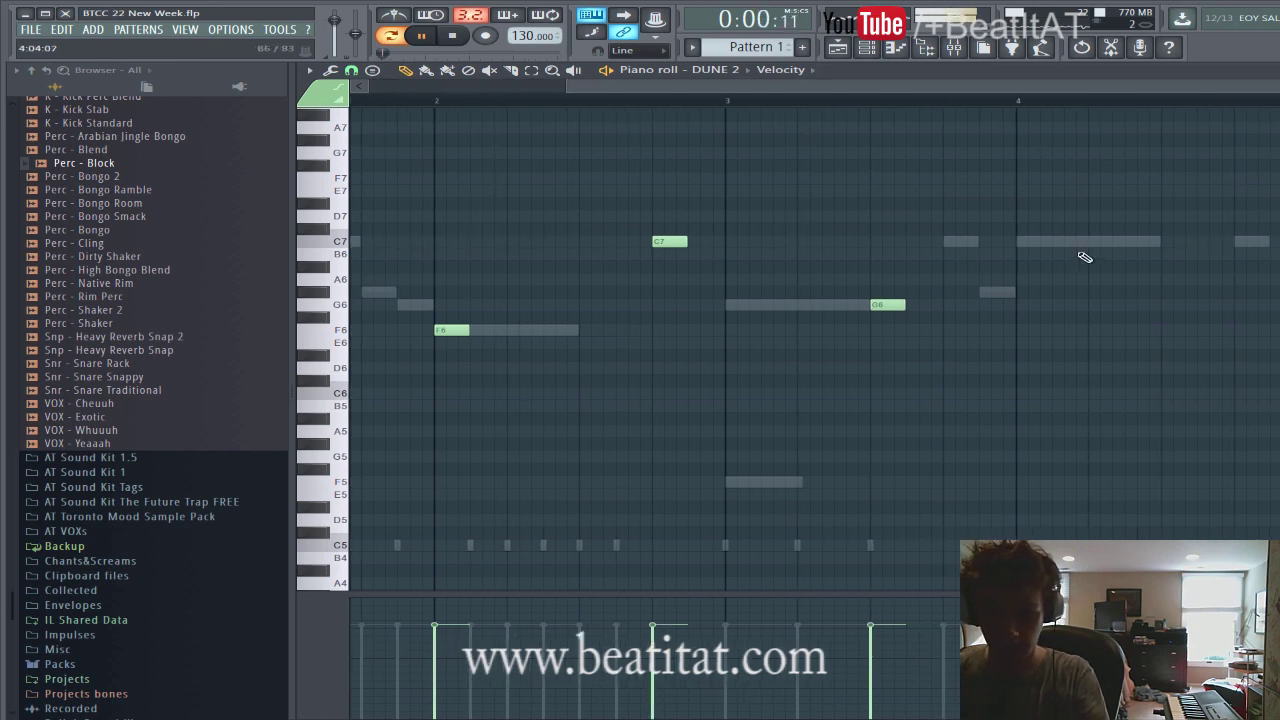
click(1156, 292)
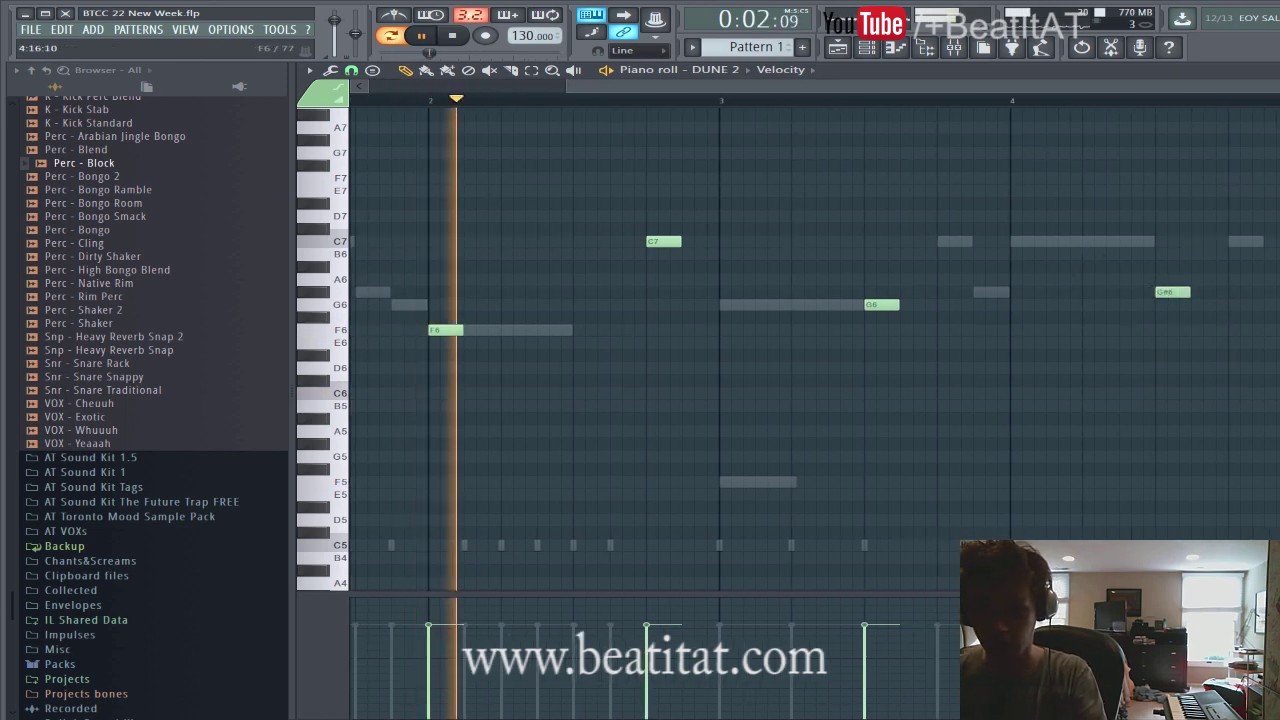
Browse to the AT Sound Kit 1 folder and add its 808 sample as a new channel.
key(Escape)
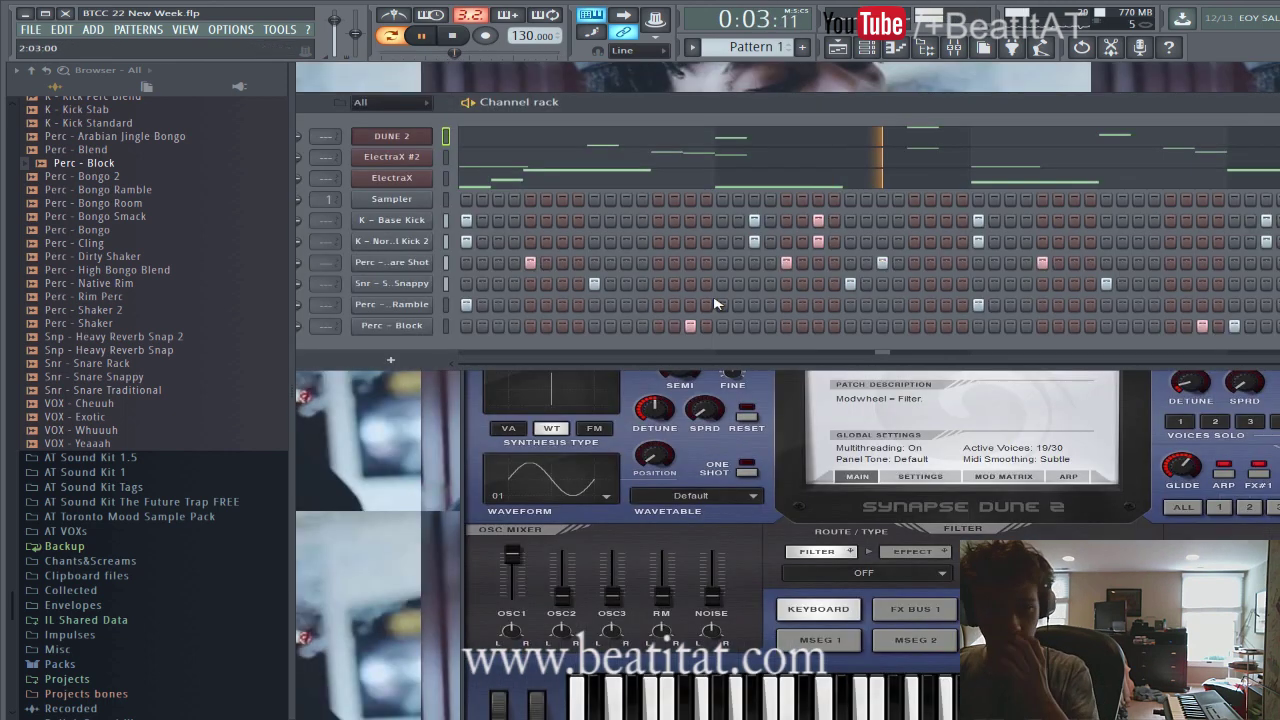
right_click(455, 143)
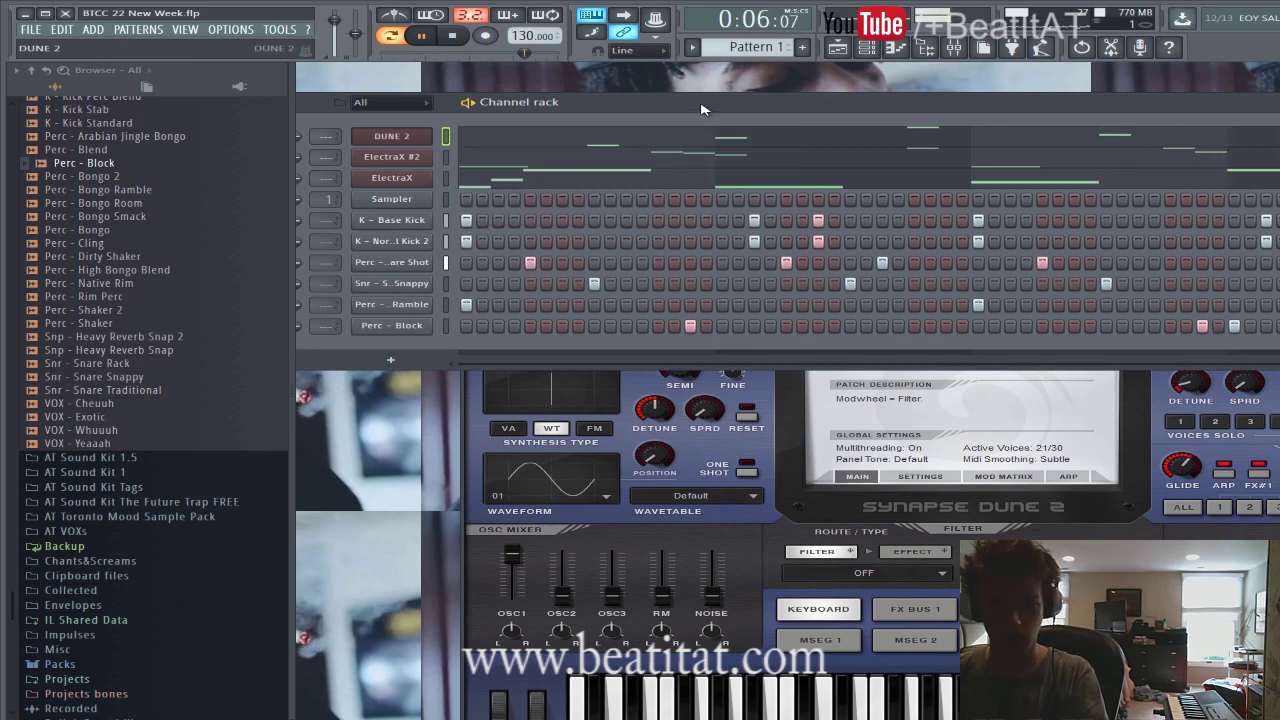
right_click(452, 137)
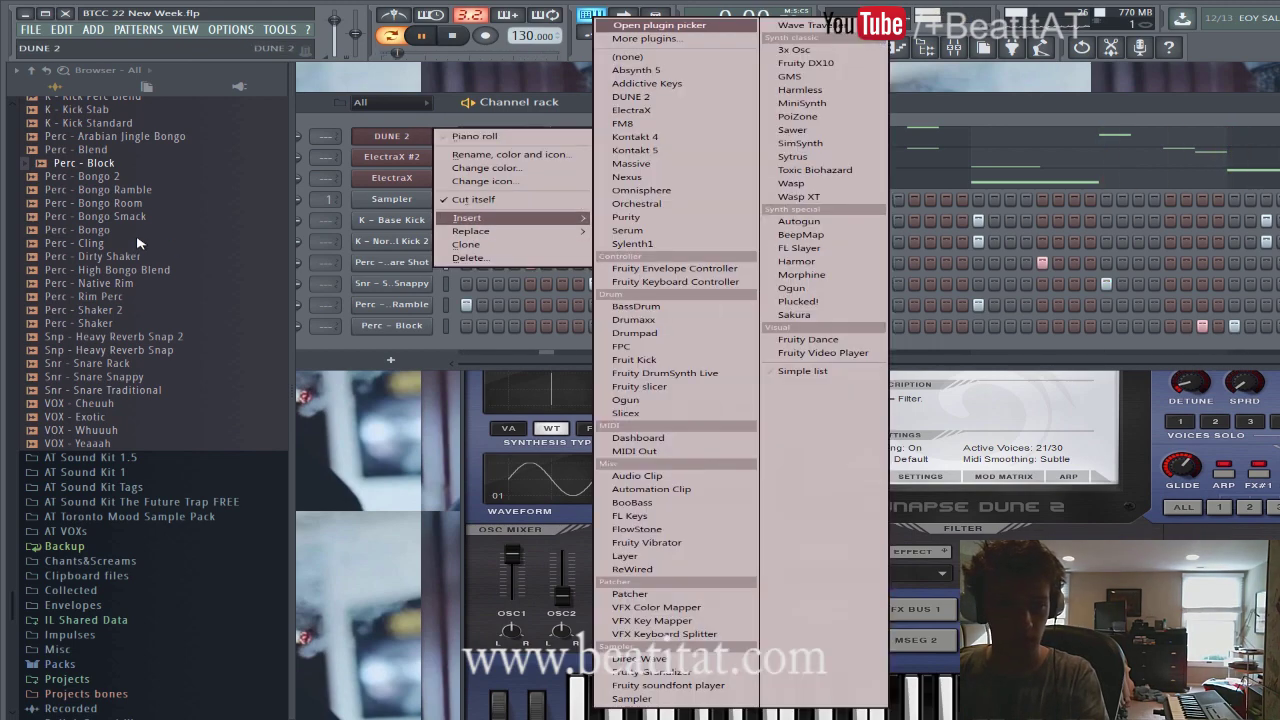
click(95, 297)
scroll(95, 297, up, 12)
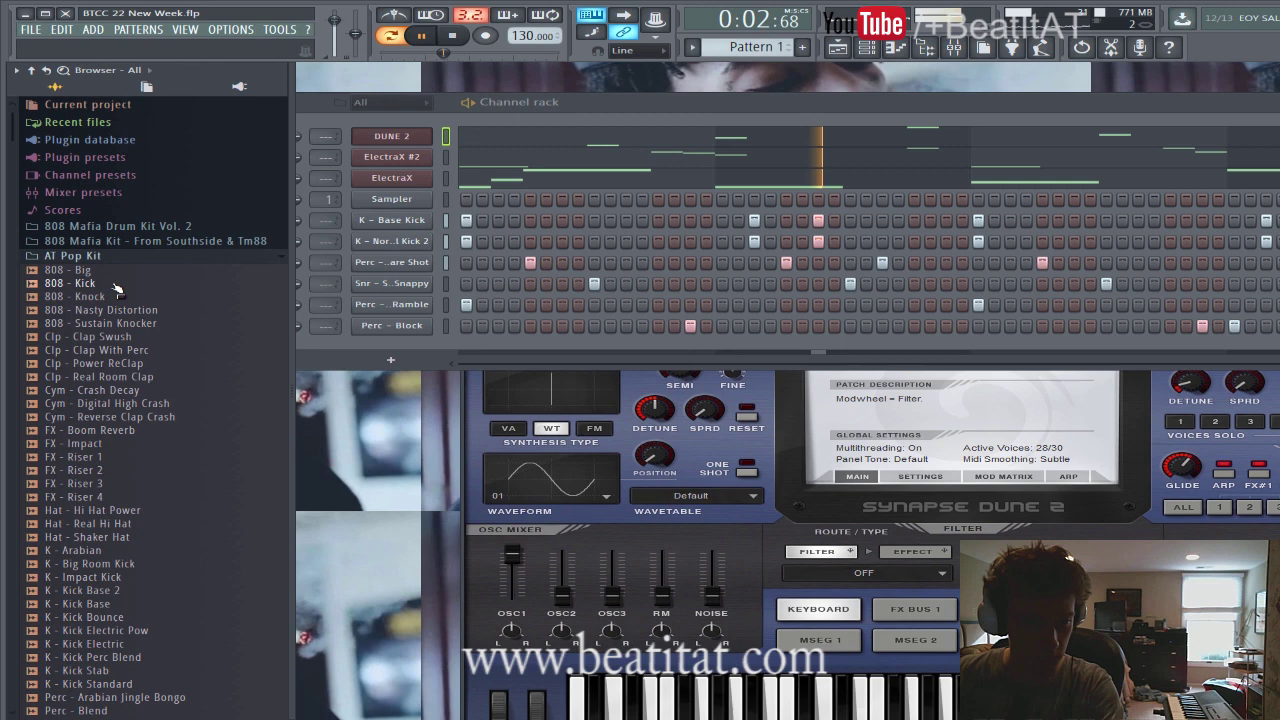
click(100, 257)
click(85, 285)
drag(62, 312, 428, 352)
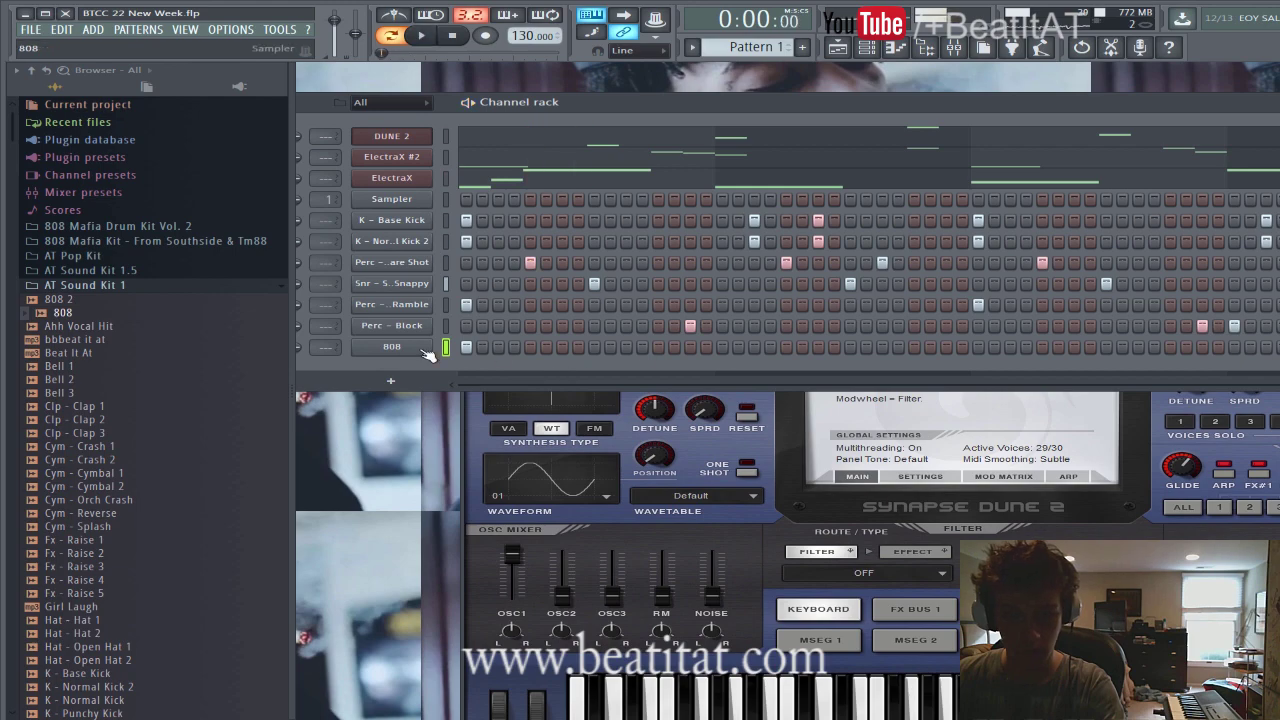
Enable the volume envelope in the 808 channel's settings.
click(424, 348)
click(375, 160)
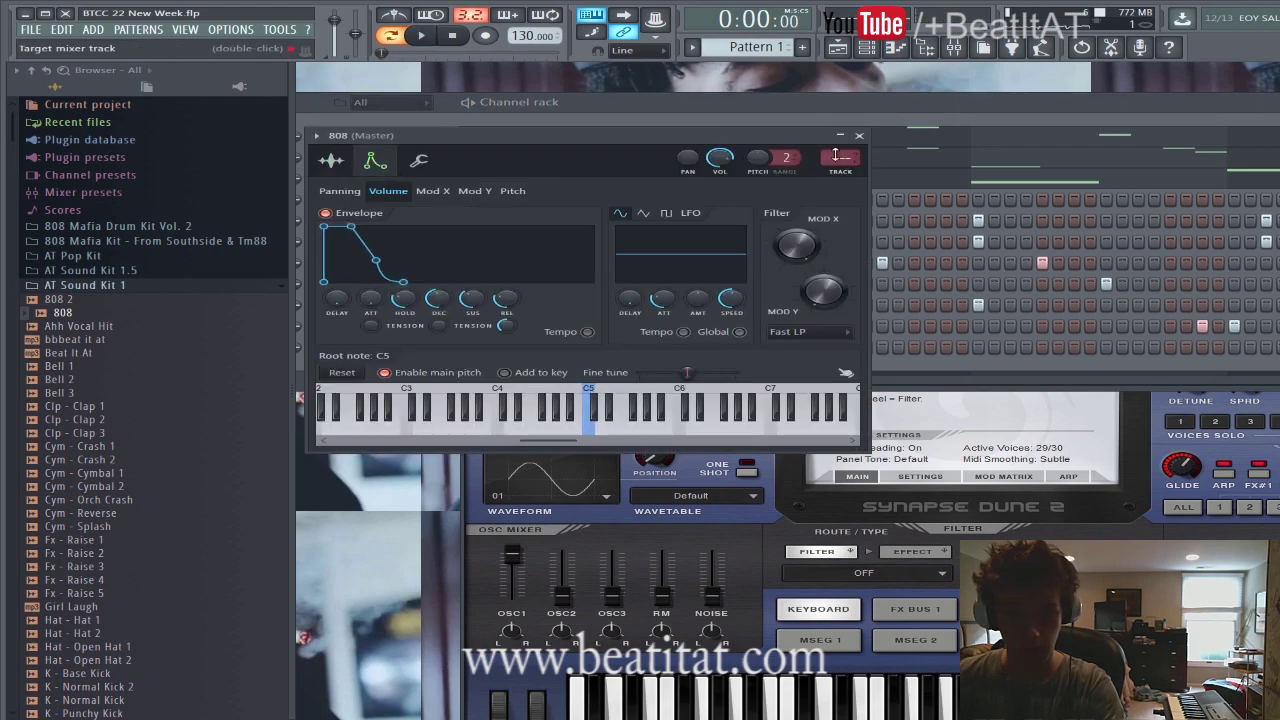
click(858, 135)
In the 808's piano roll, place a one-bar A4 note at the start of bar 1.
right_click(463, 340)
click(460, 346)
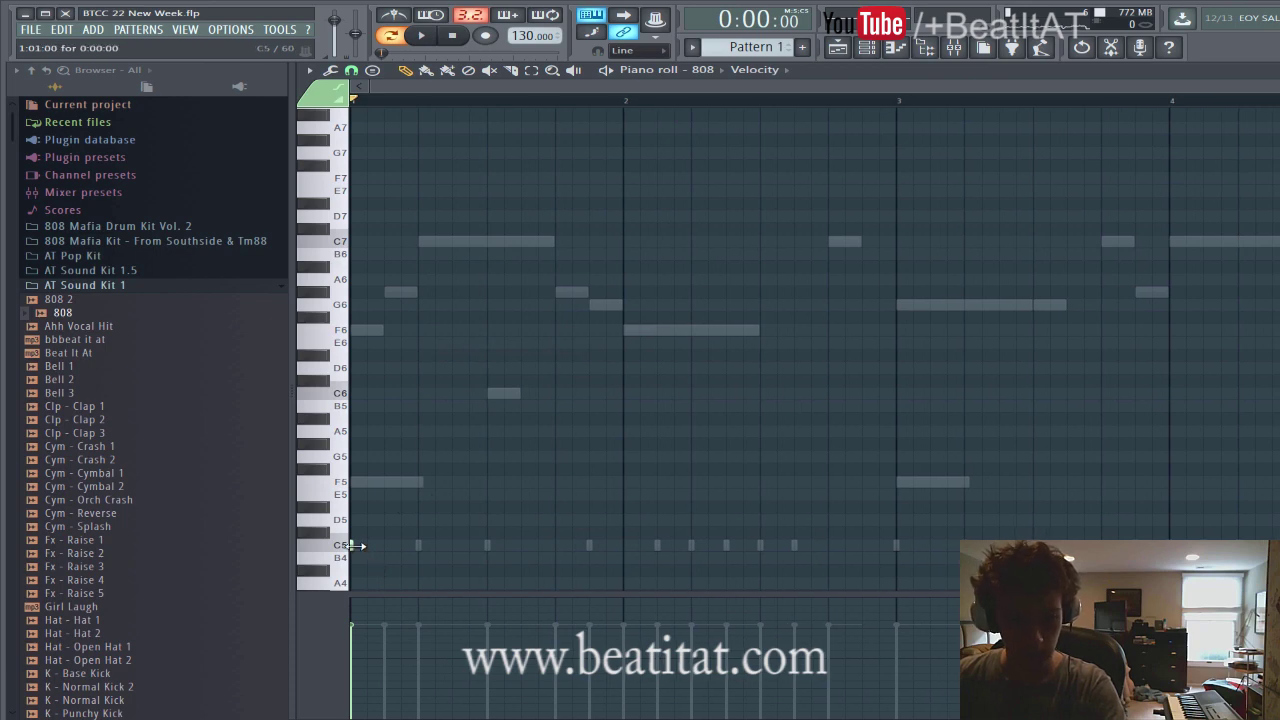
drag(628, 555, 592, 526)
key(space)
scroll(394, 469, down, 3)
key(space)
drag(357, 411, 336, 477)
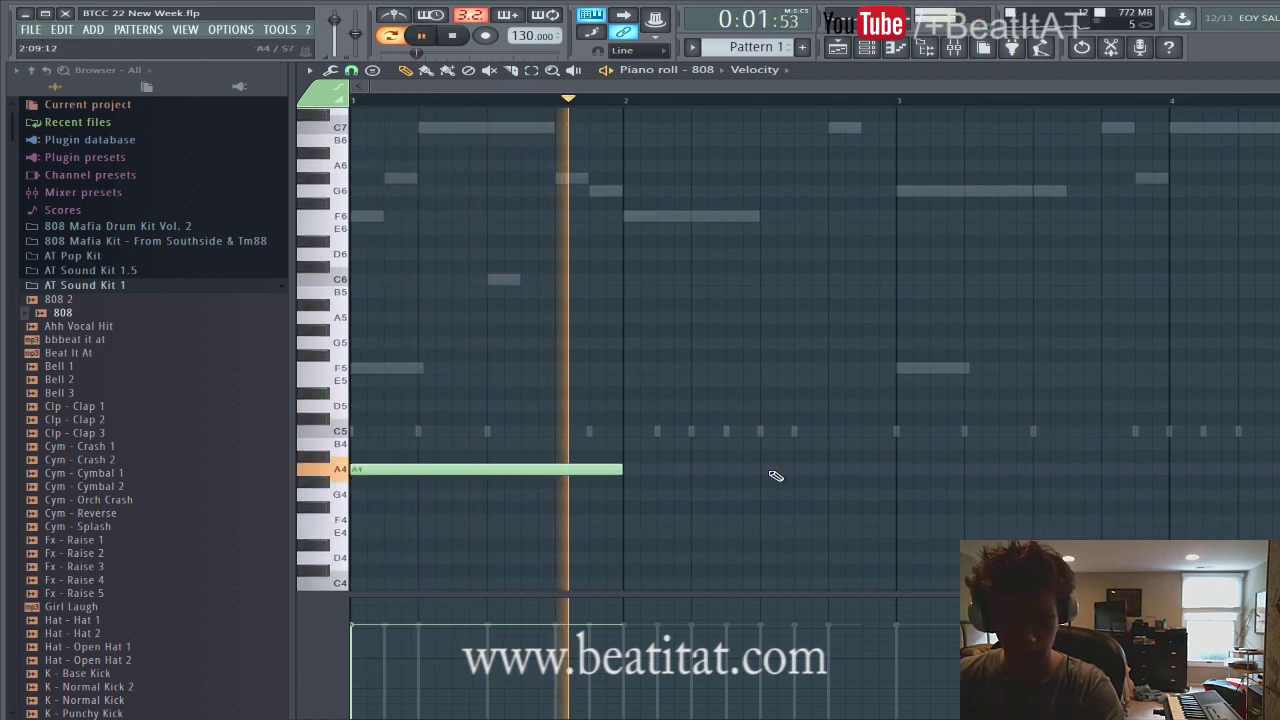
Add a one-beat 808 A4 on beat 4 of bar 2 and a two-beat F5 at the start of bar 3.
click(837, 470)
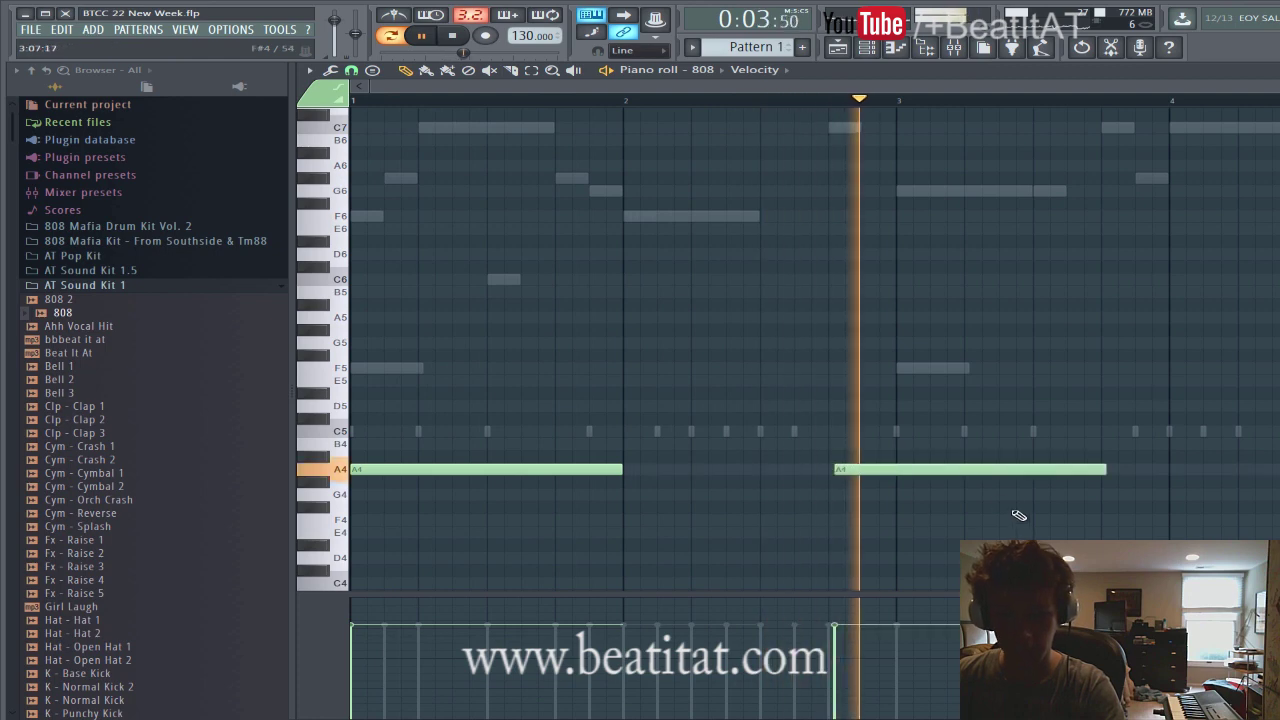
drag(957, 470, 951, 470)
drag(1095, 470, 897, 511)
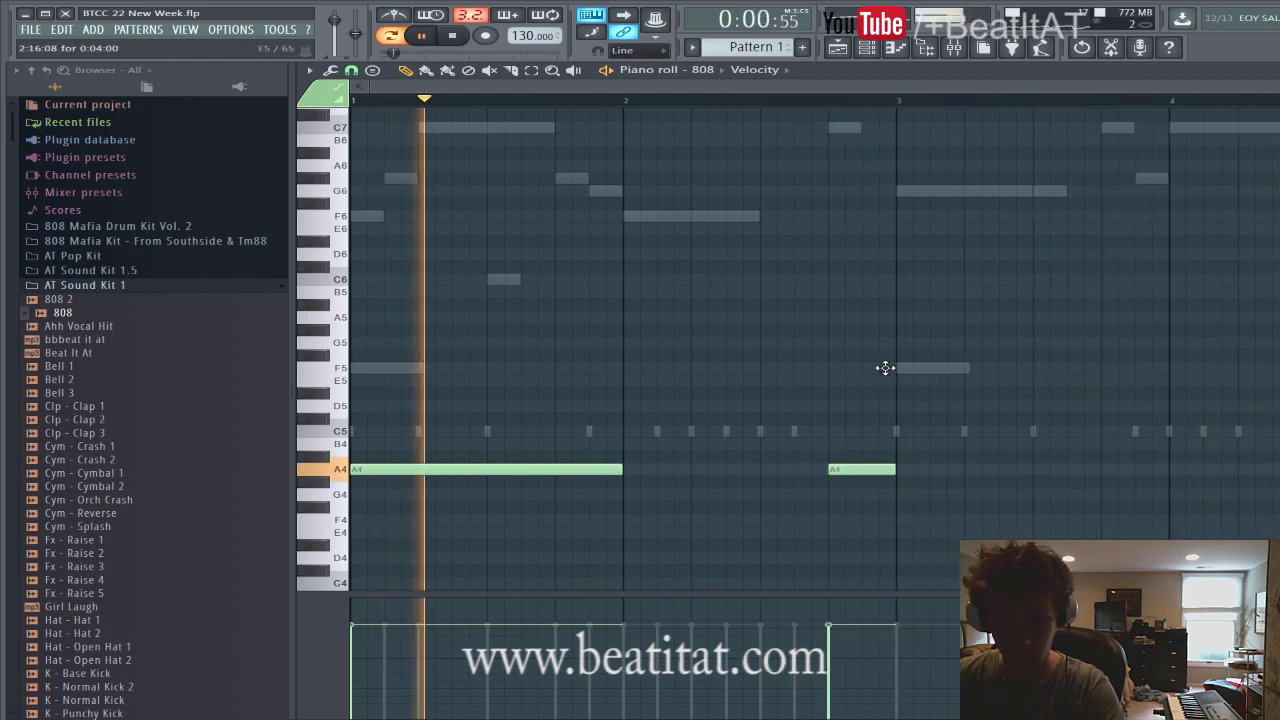
click(905, 369)
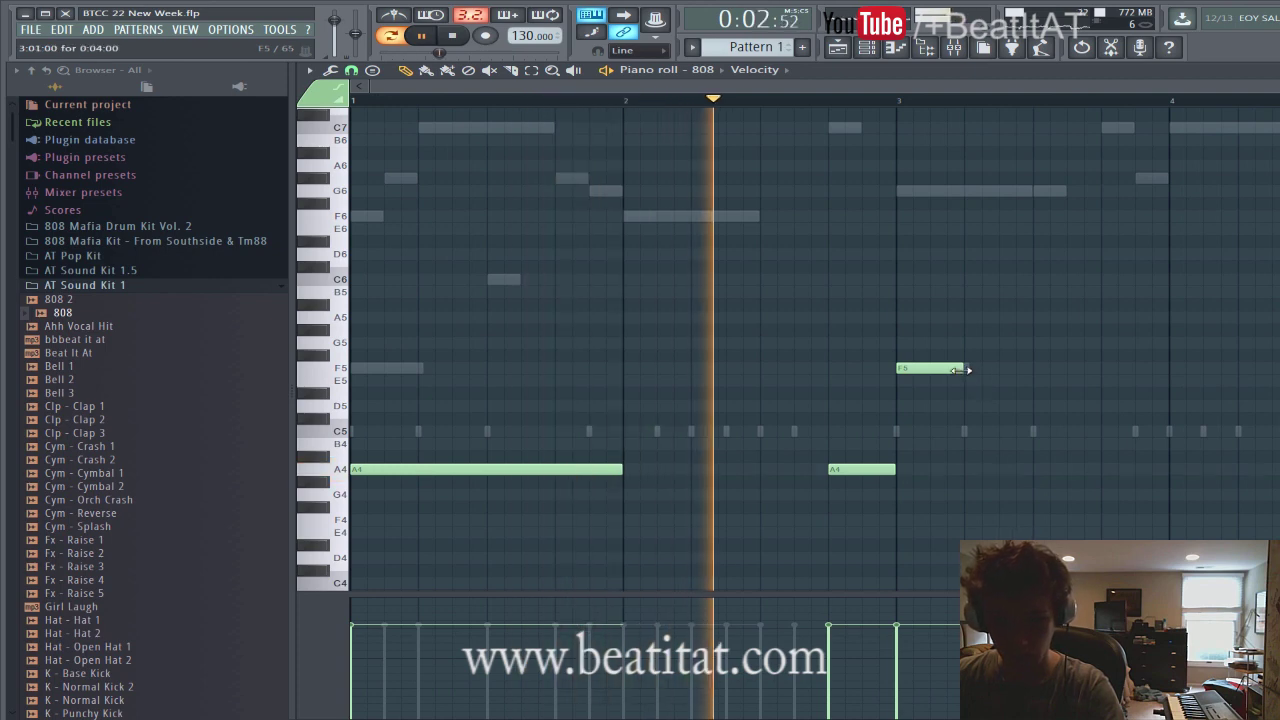
drag(980, 375, 1026, 404)
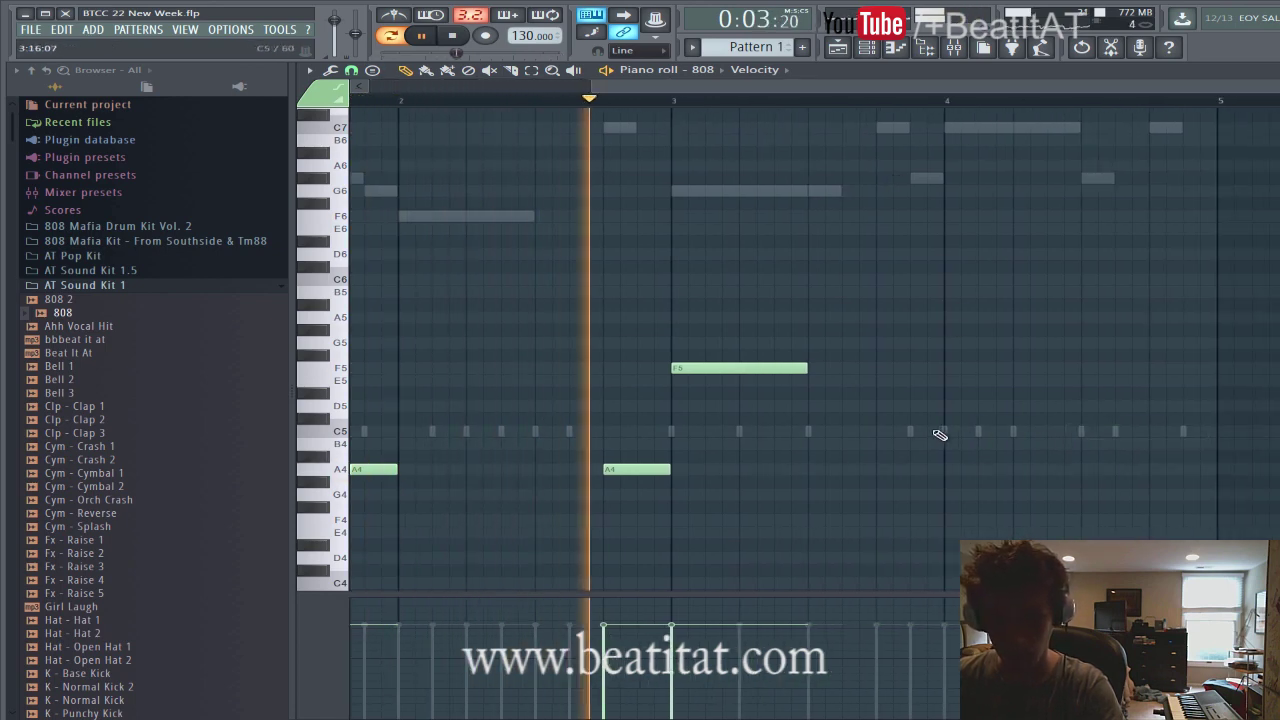
Add a two-beat 808 A4 at the start of bar 4 and two short A5 notes within beat 4 of that bar.
click(950, 432)
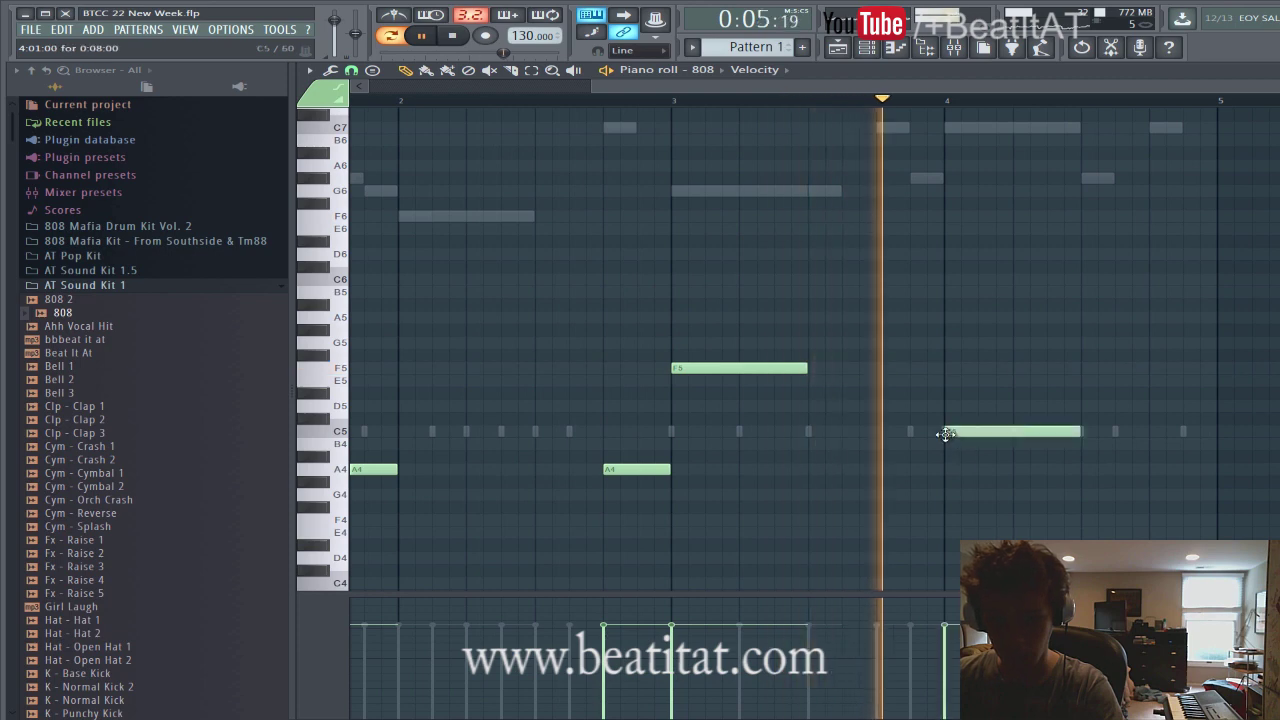
drag(985, 432, 975, 446)
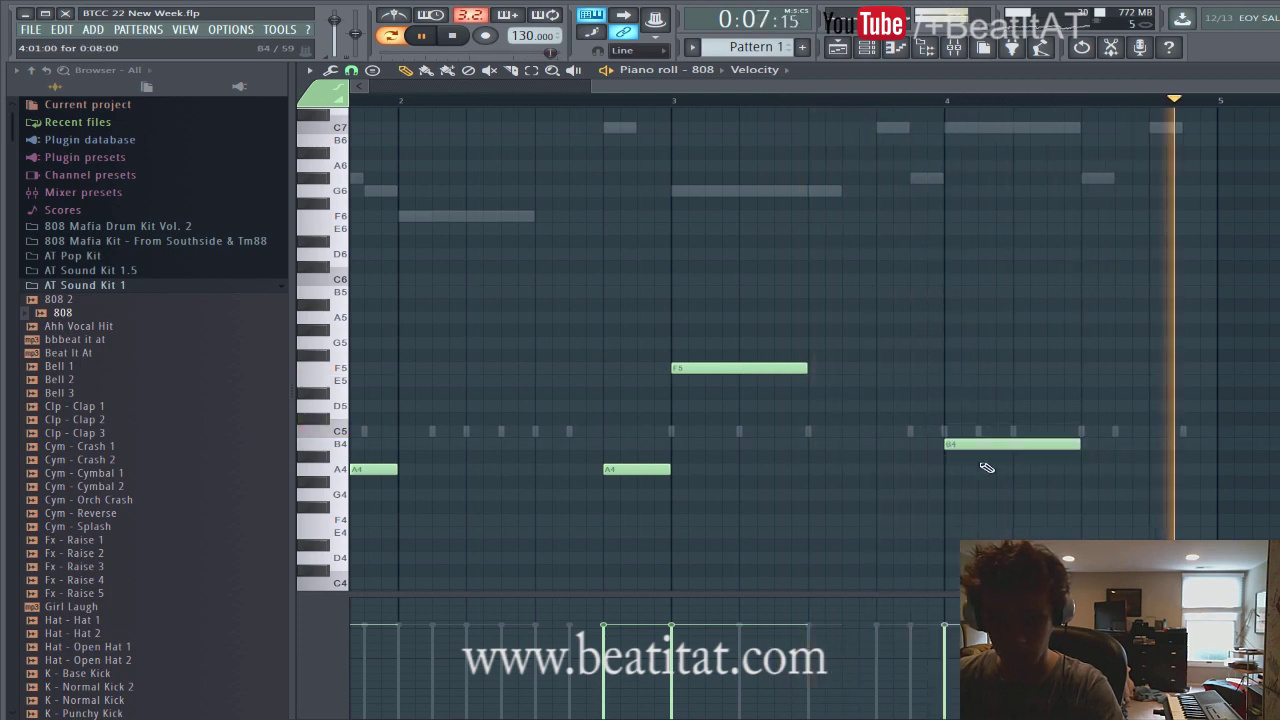
click(950, 465)
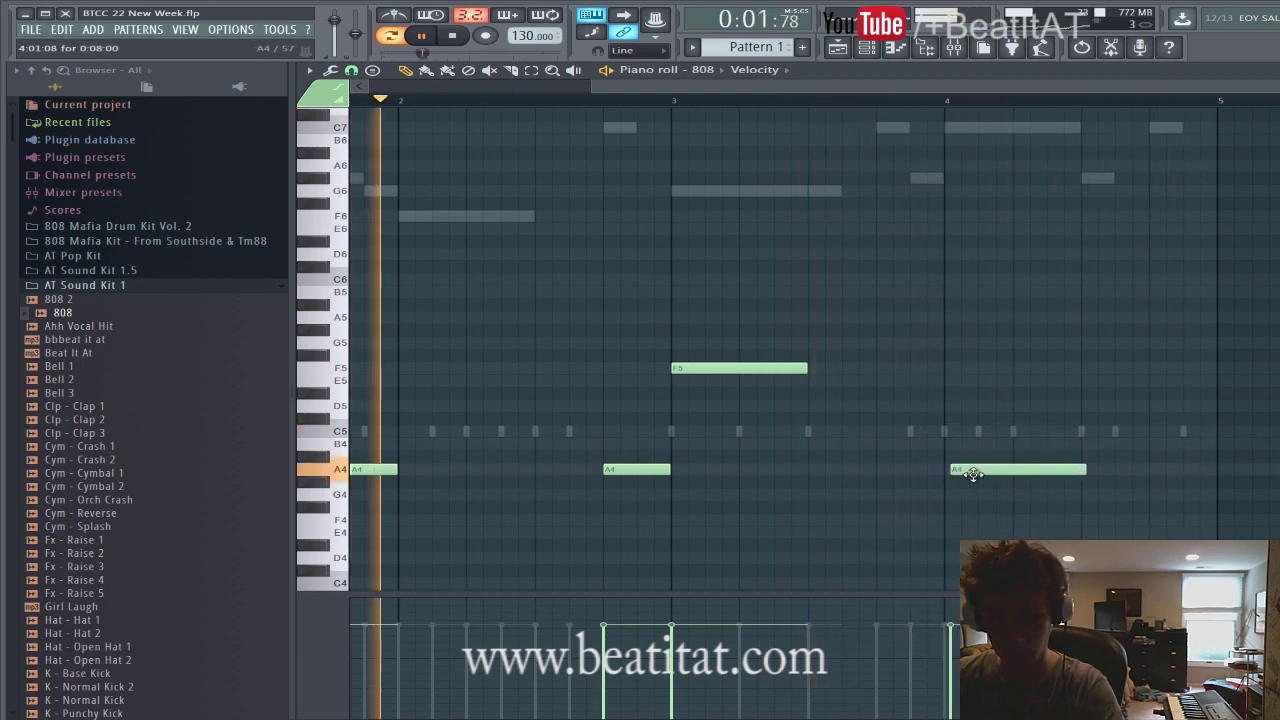
drag(1190, 232, 1195, 322)
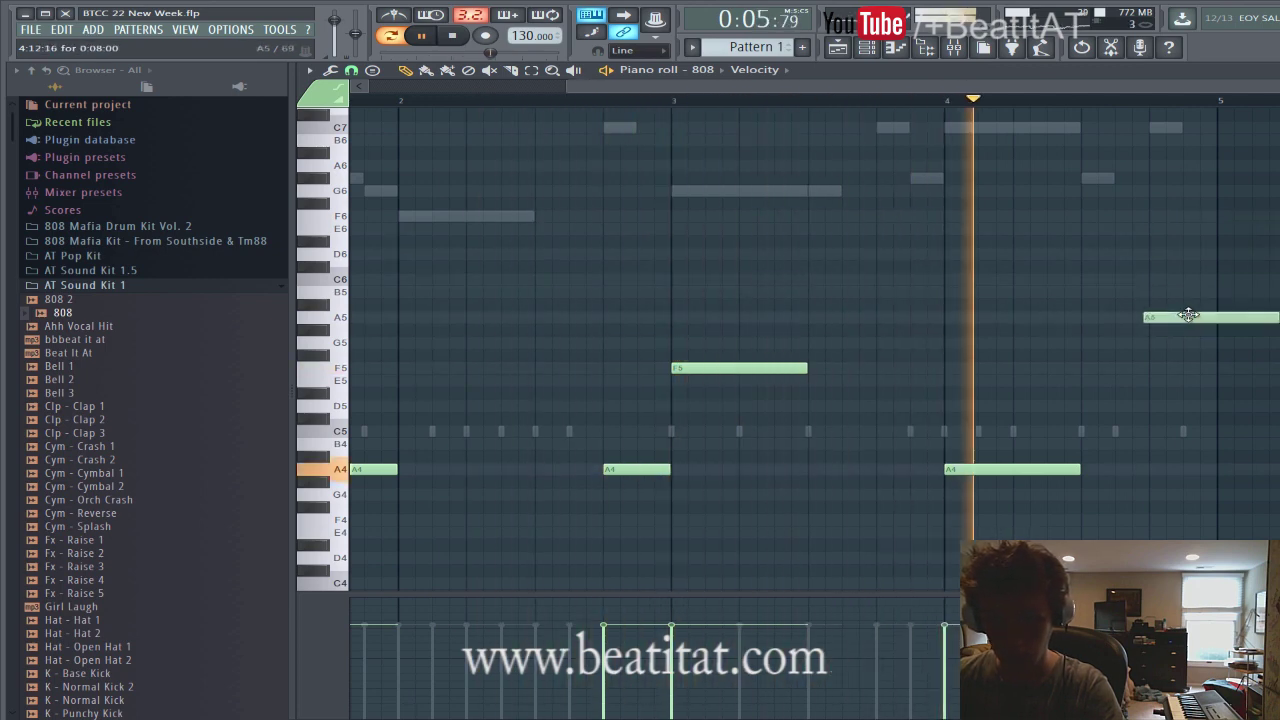
drag(1273, 321, 1166, 321)
key(space)
key(Escape)
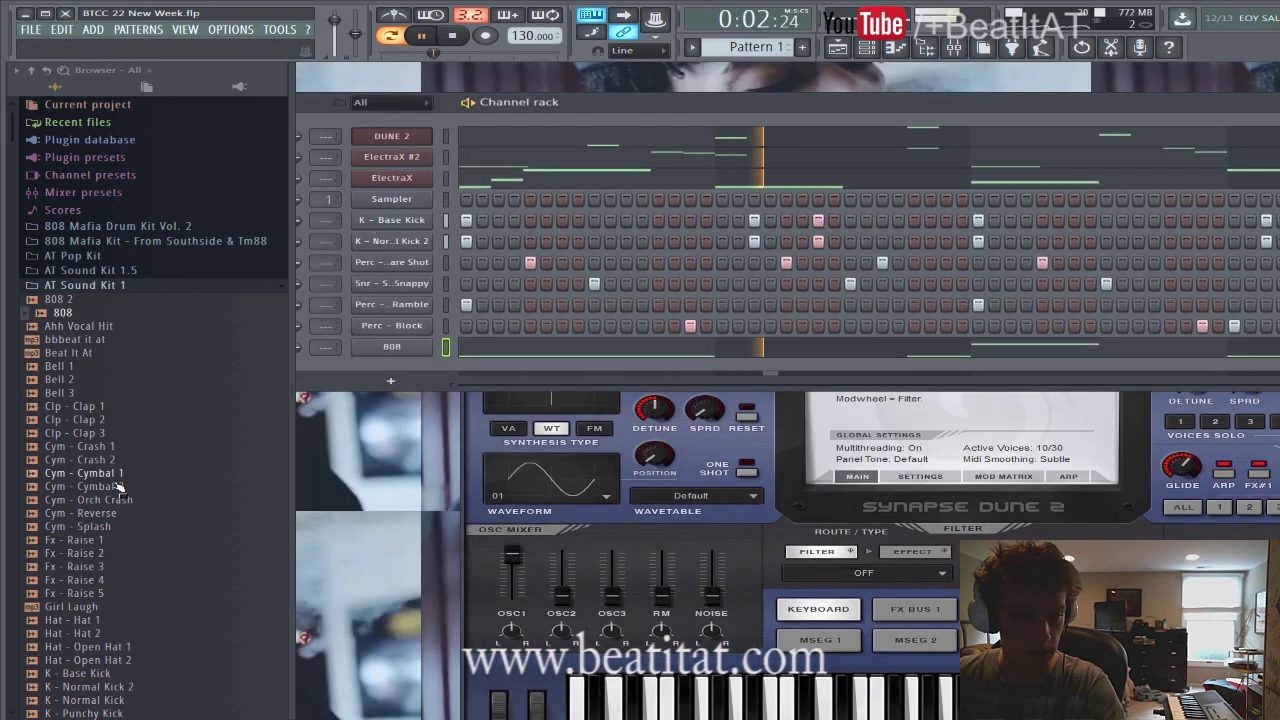
Add Cym - Cymbal 2 from AT Sound Kit 1 as a channel, triggered on steps 5 and 37.
drag(117, 485, 442, 372)
click(531, 369)
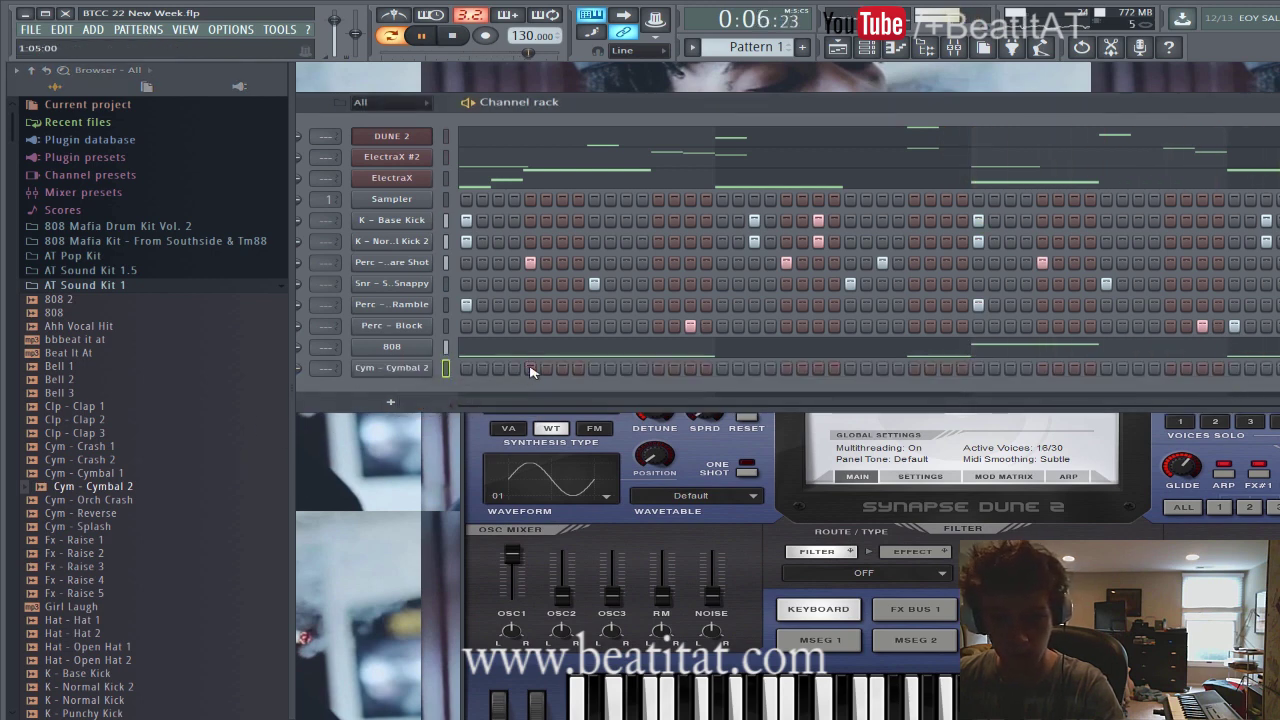
right_click(915, 371)
click(802, 368)
click(1042, 368)
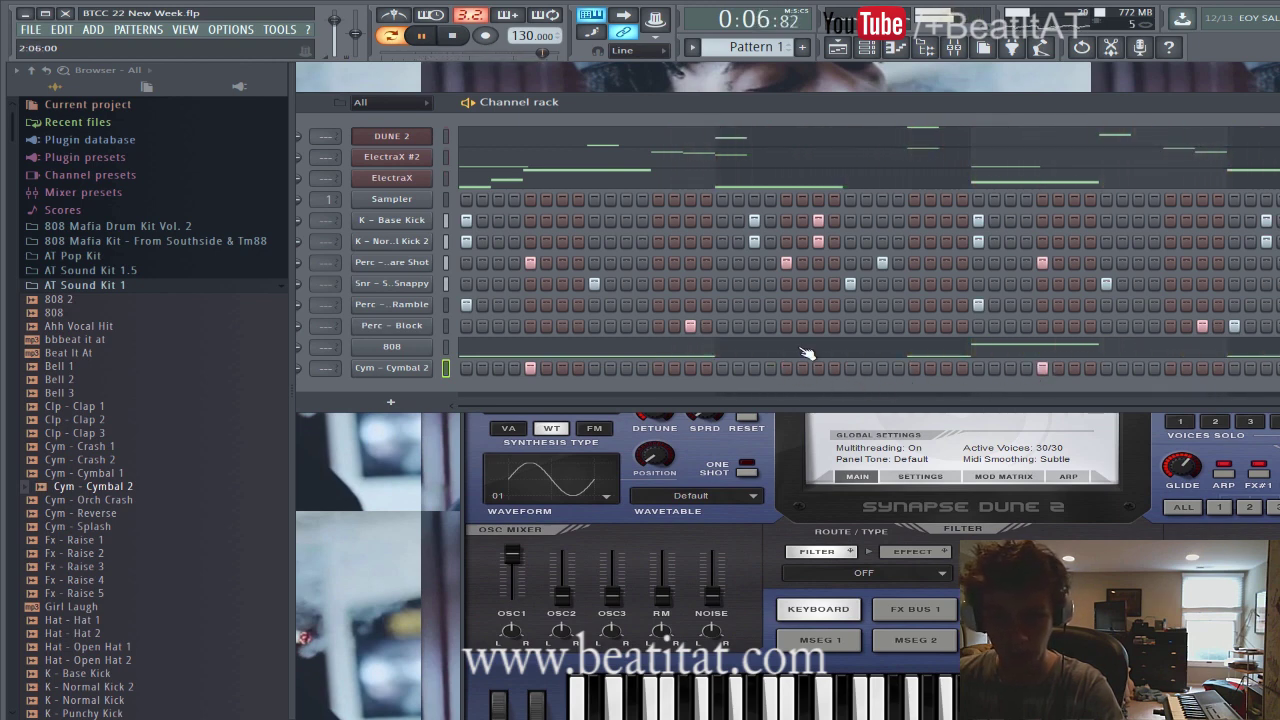
Audition the two cymbal samples and add Cym - Cymbal 1 as a channel, triggered on steps 1 and 33.
drag(858, 104, 924, 100)
click(85, 473)
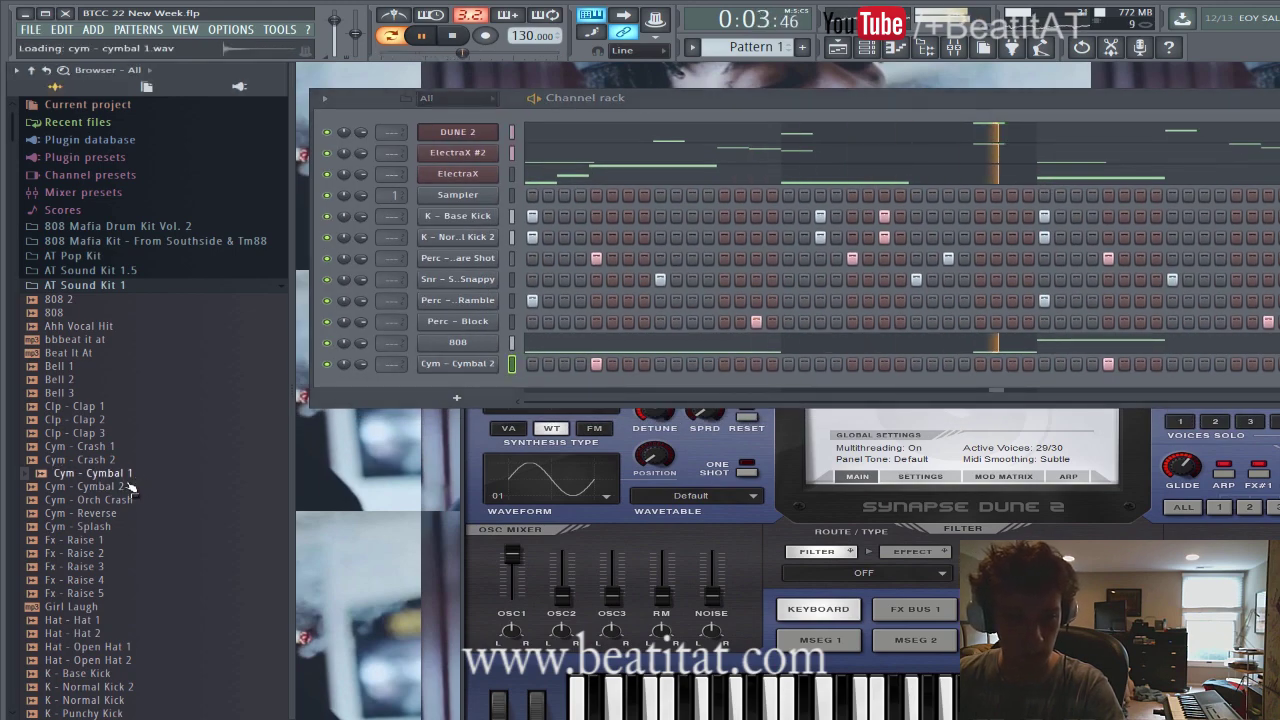
click(128, 486)
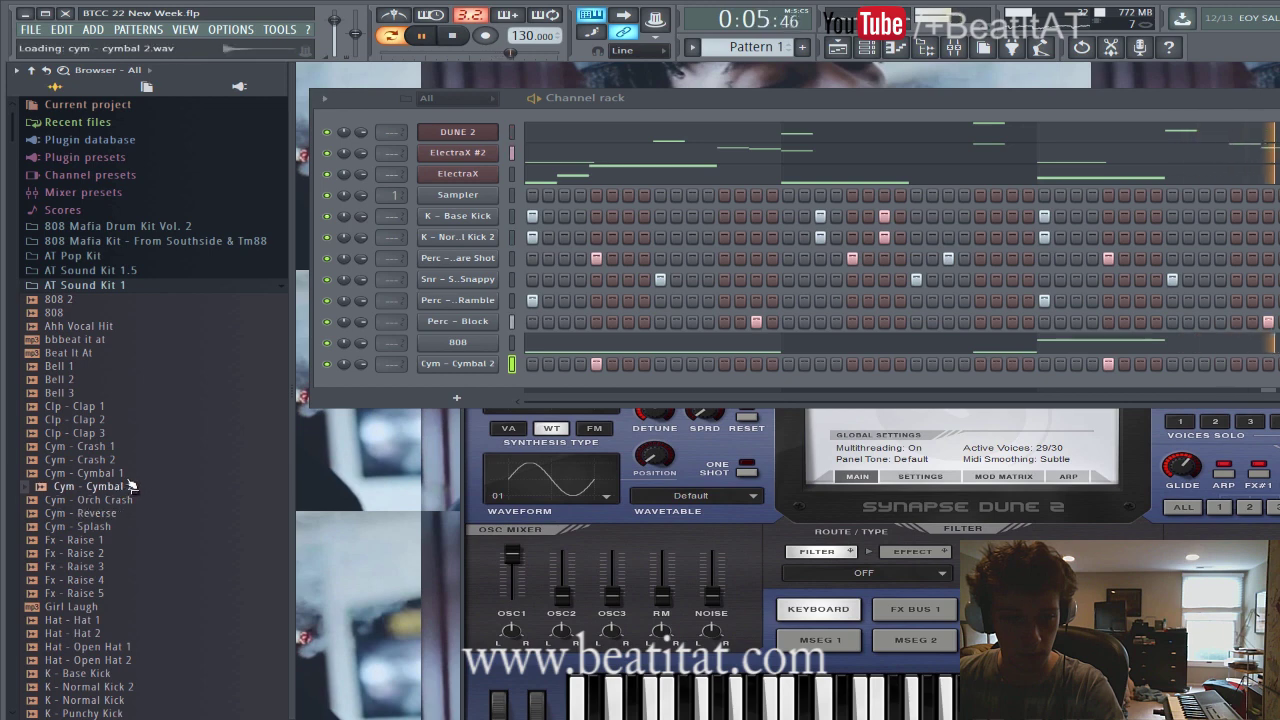
drag(135, 480, 537, 392)
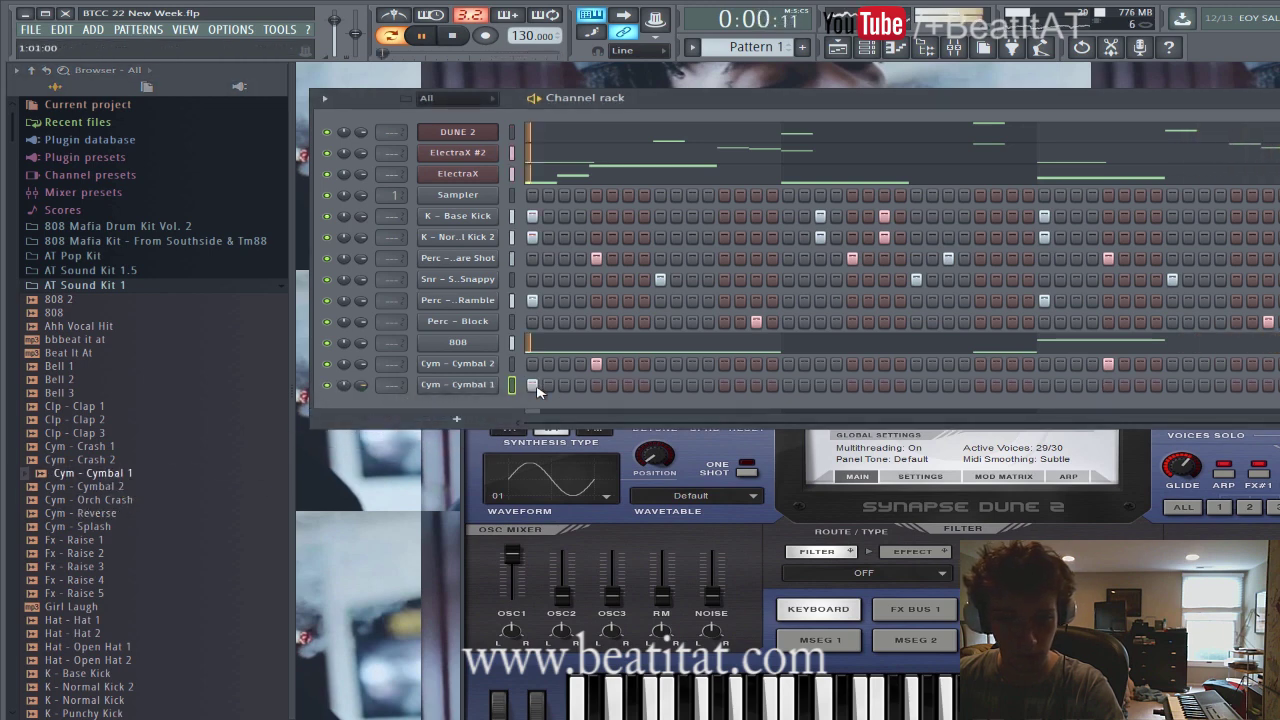
click(1044, 385)
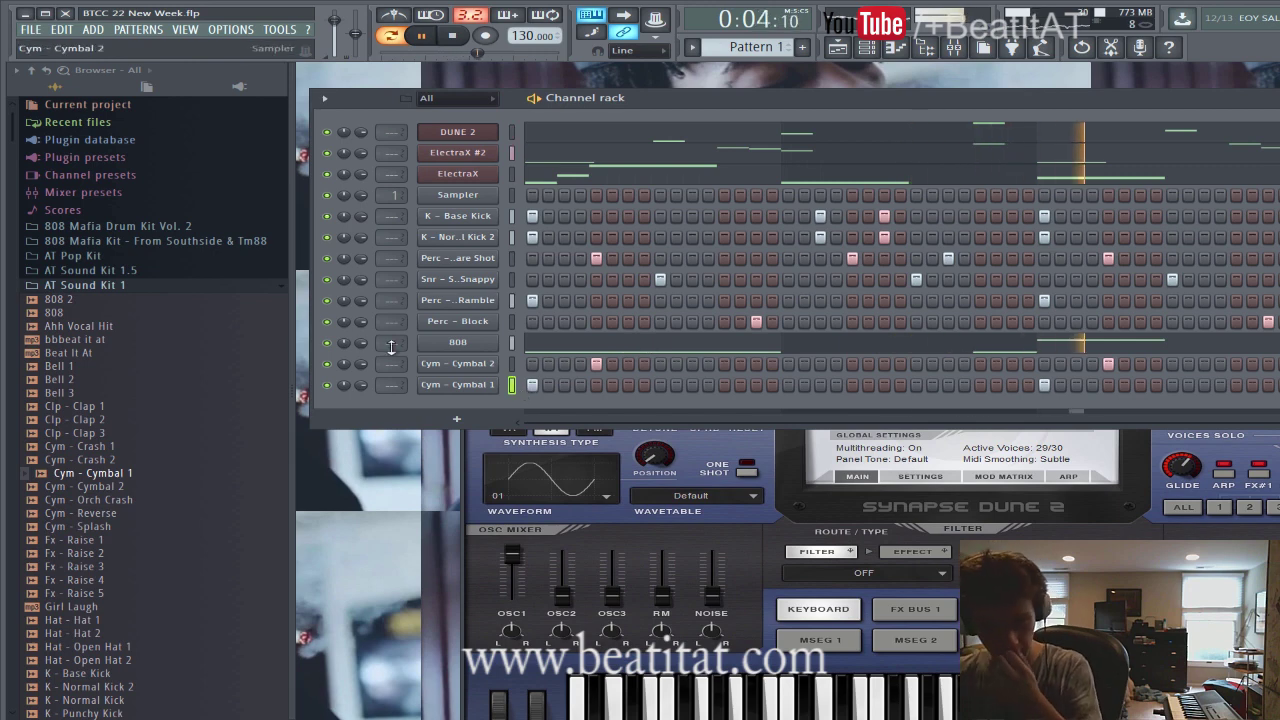
Add Hat - Shaker Hat from the AT Pop Kit folder as a channel and fill every 2 steps.
click(78, 287)
click(78, 287)
scroll(100, 220, down, 6)
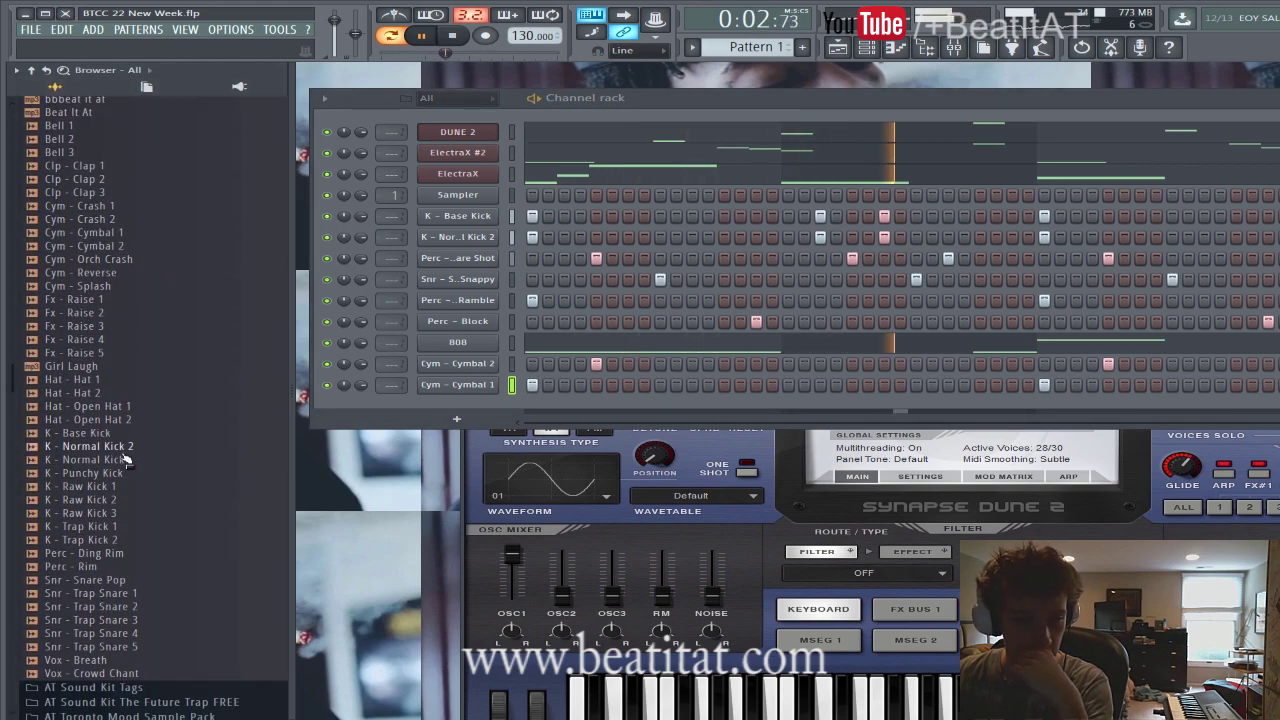
scroll(100, 200, up, 4)
click(72, 214)
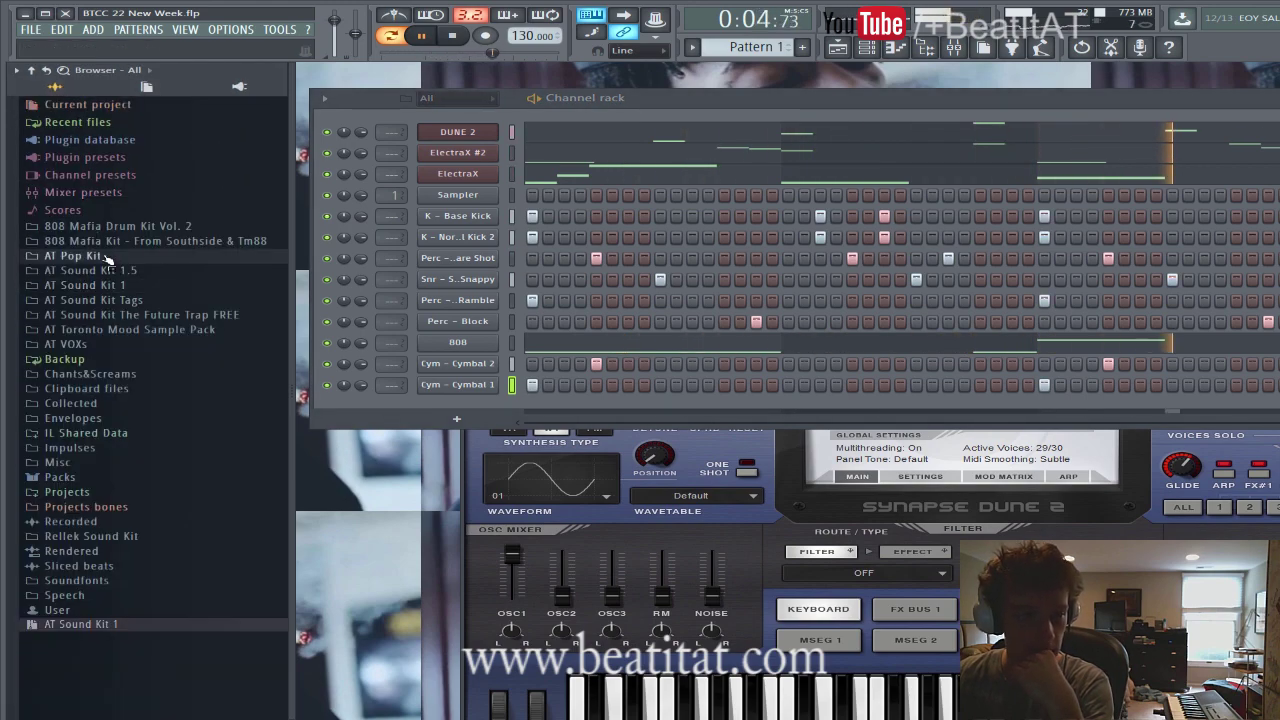
click(72, 256)
scroll(138, 450, down, 2)
key(space)
drag(476, 418, 490, 405)
right_click(490, 405)
click(745, 460)
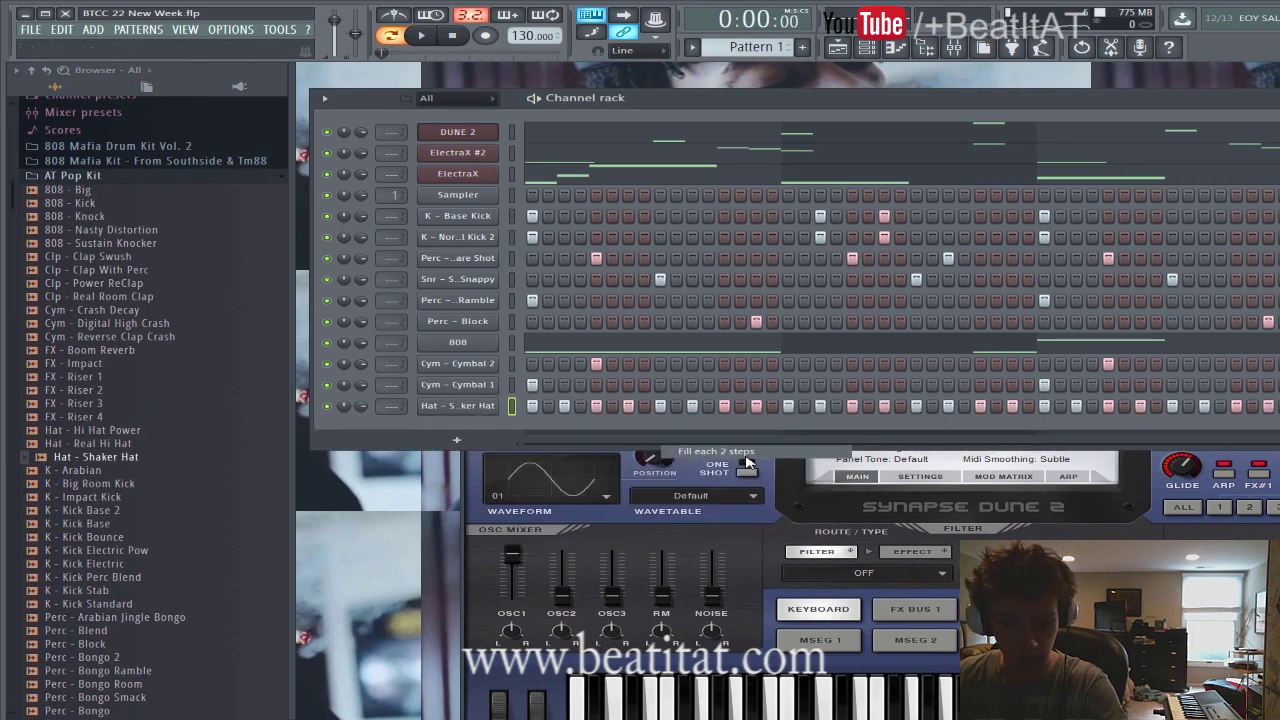
In the Shaker Hat's piano roll, lower the velocity of several offbeat hits in bar 1 and add an extra hit in beat 4.
key(space)
click(457, 405)
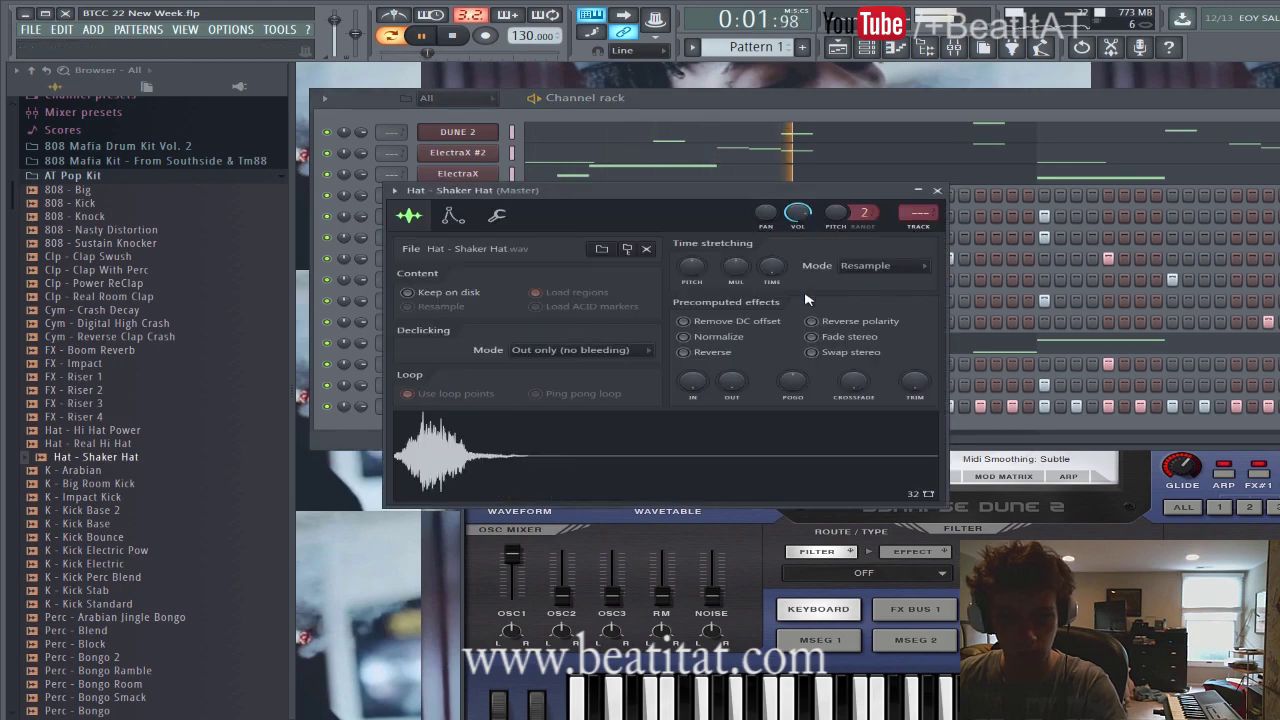
click(937, 190)
right_click(495, 401)
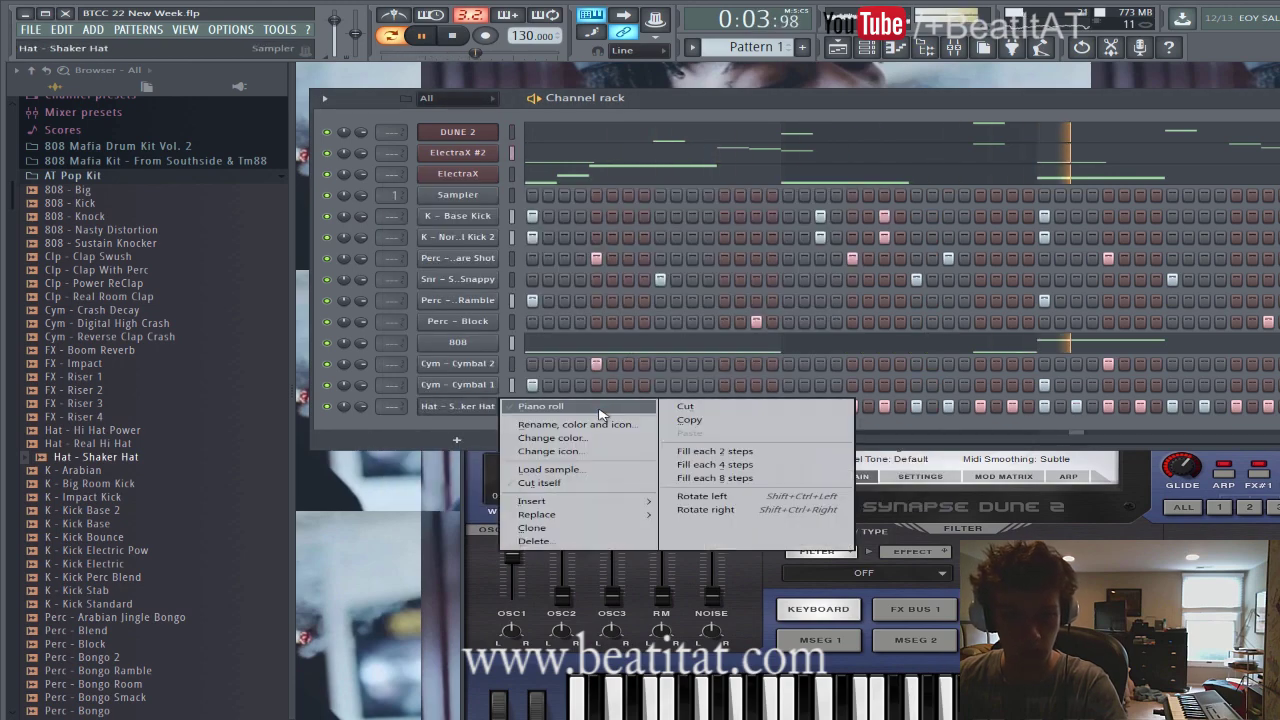
click(590, 407)
scroll(580, 456, down, 3)
click(388, 653)
click(453, 637)
click(385, 680)
click(521, 650)
key(space)
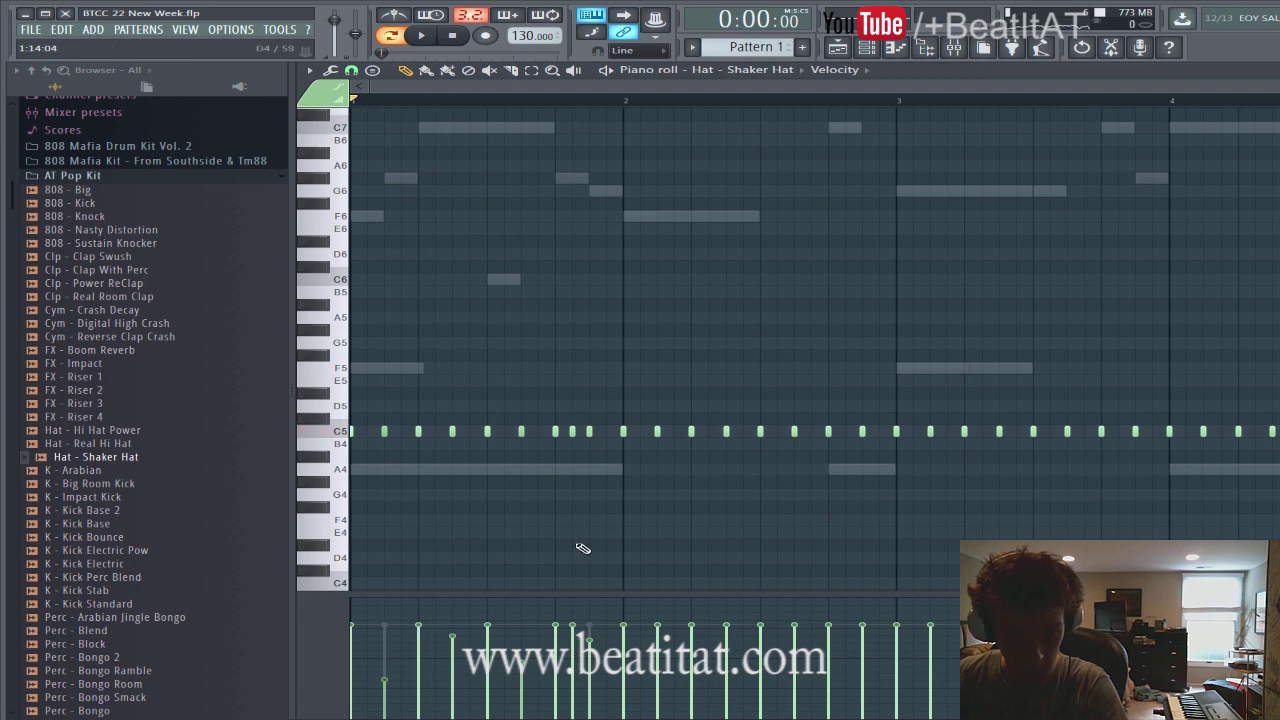
Add two extra sixteenth hat hits in beat 2 of bar 1 and vary their velocities.
drag(577, 435, 437, 445)
click(469, 432)
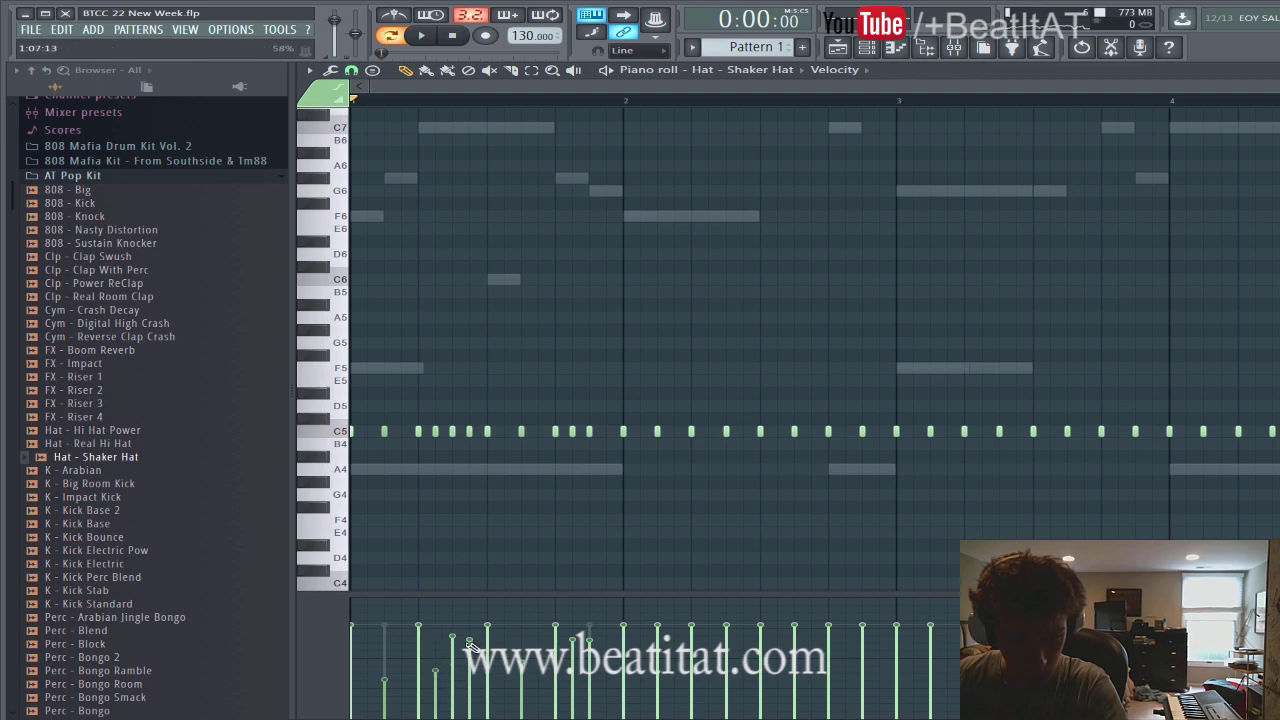
key(space)
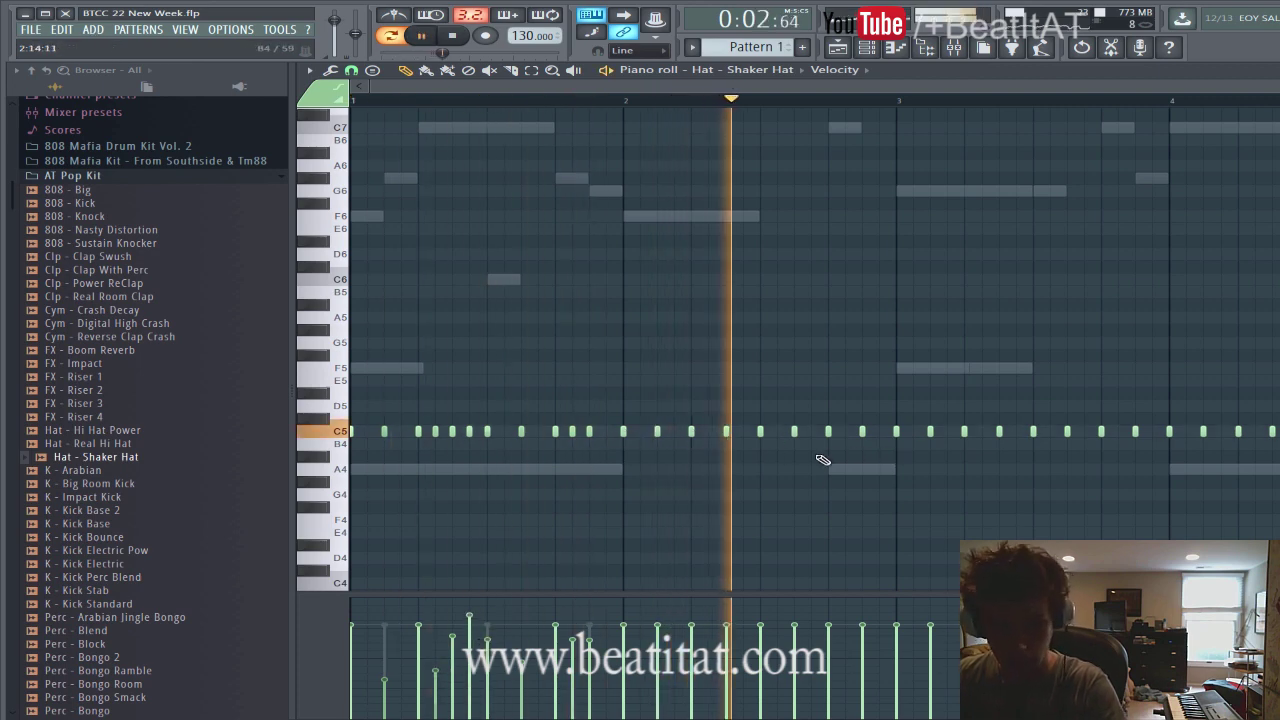
key(space)
Delete the hat hits in bar 3 and replace them with a copy of the bar 1 hat pattern.
drag(892, 435, 1080, 436)
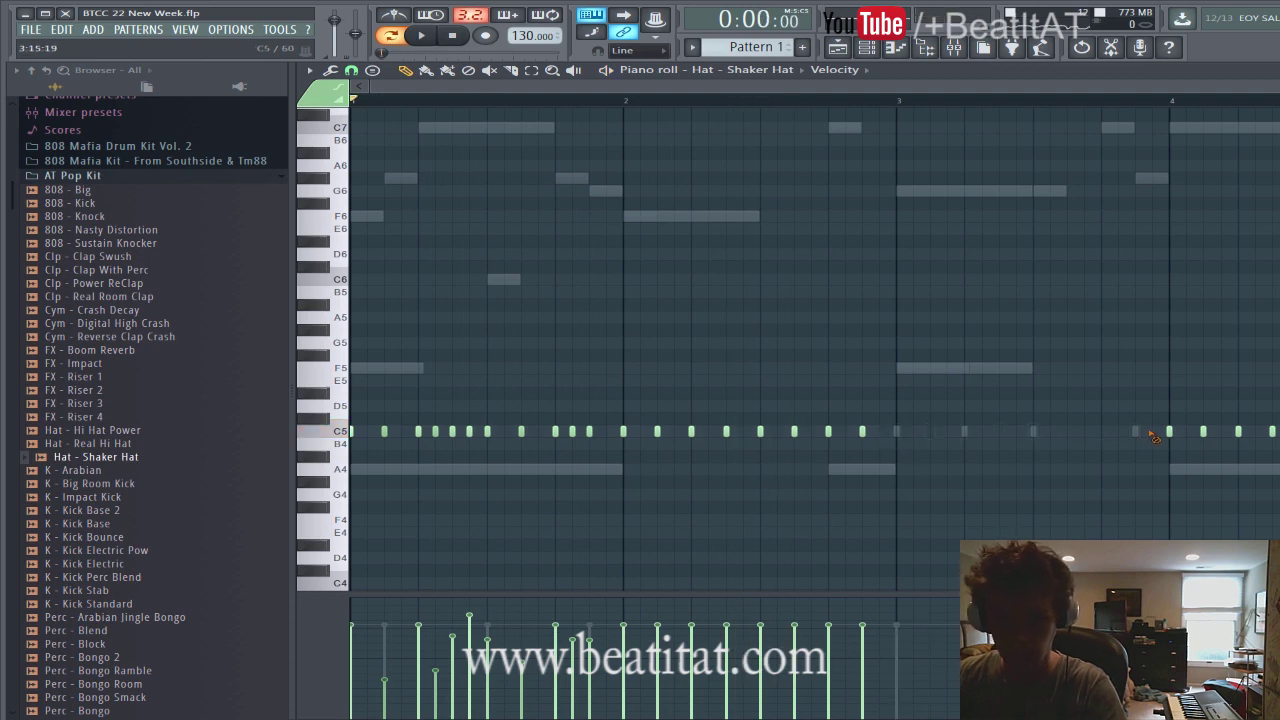
drag(614, 440, 246, 443)
key(space)
ctrl+click(626, 491)
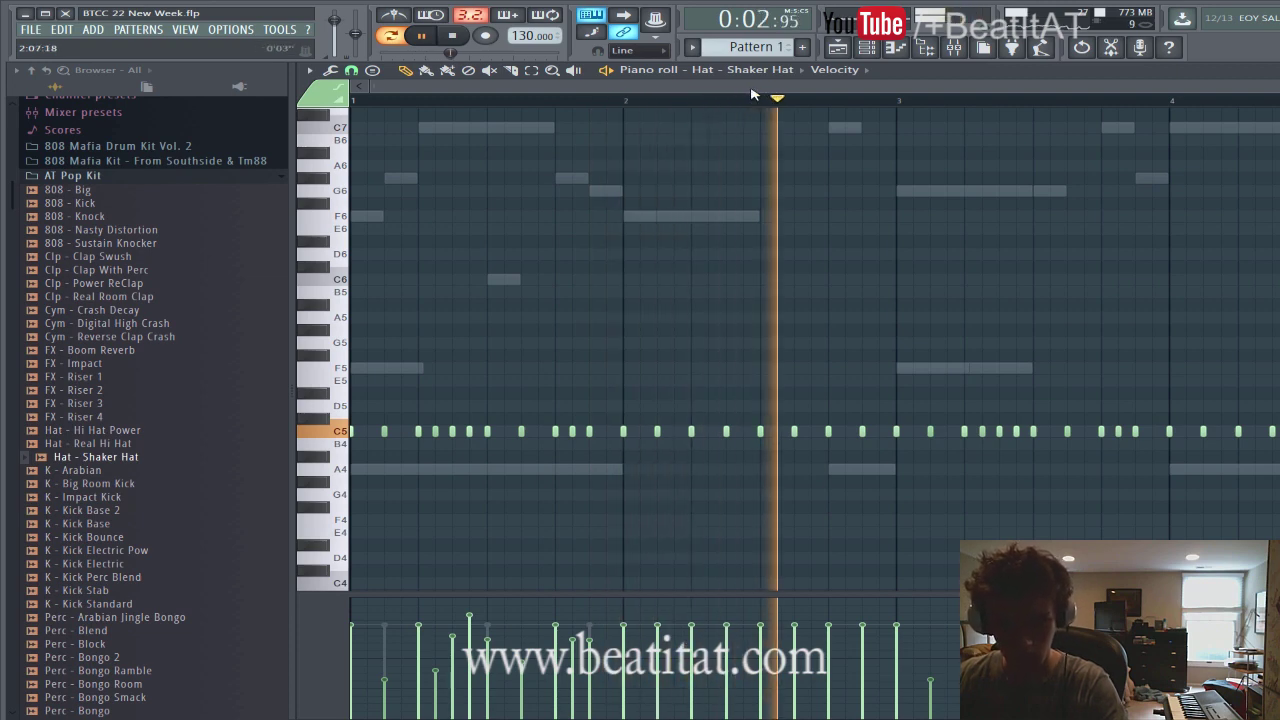
Add extra sixteenth hat hits near the end of bar 2 and in the first beat of bar 4.
drag(757, 87, 789, 88)
drag(799, 433, 814, 436)
click(849, 434)
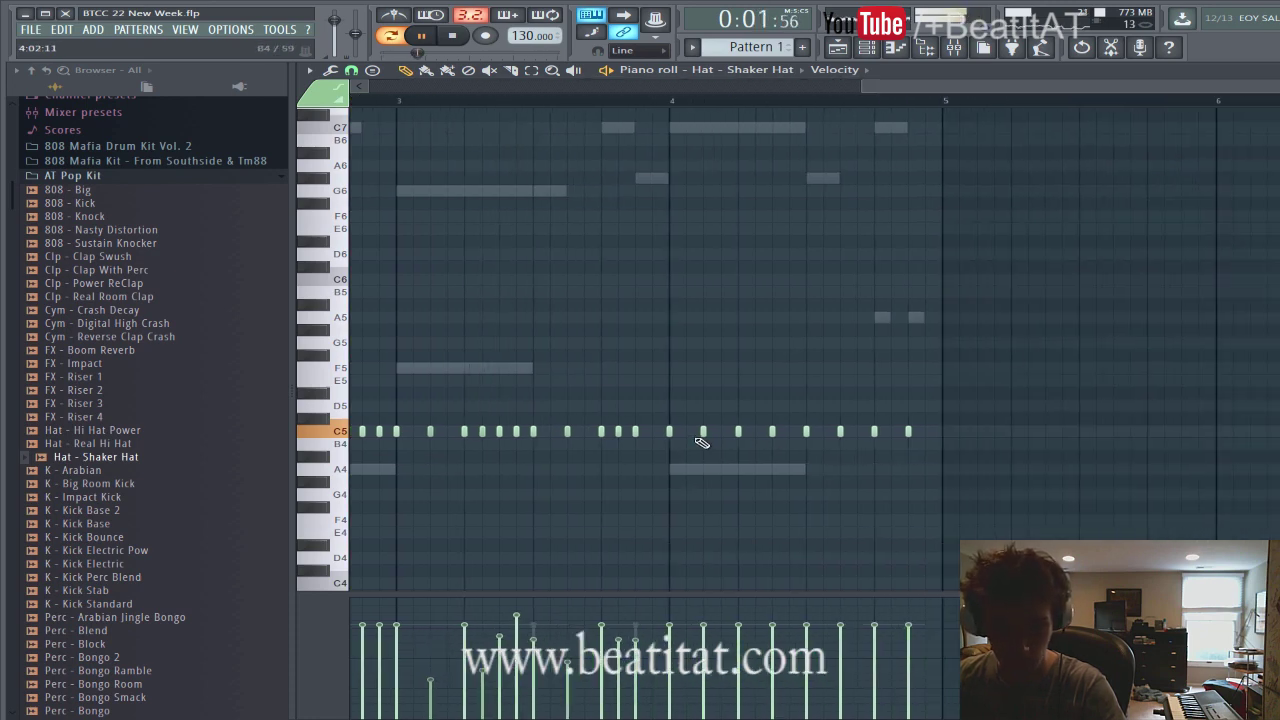
drag(692, 437, 718, 439)
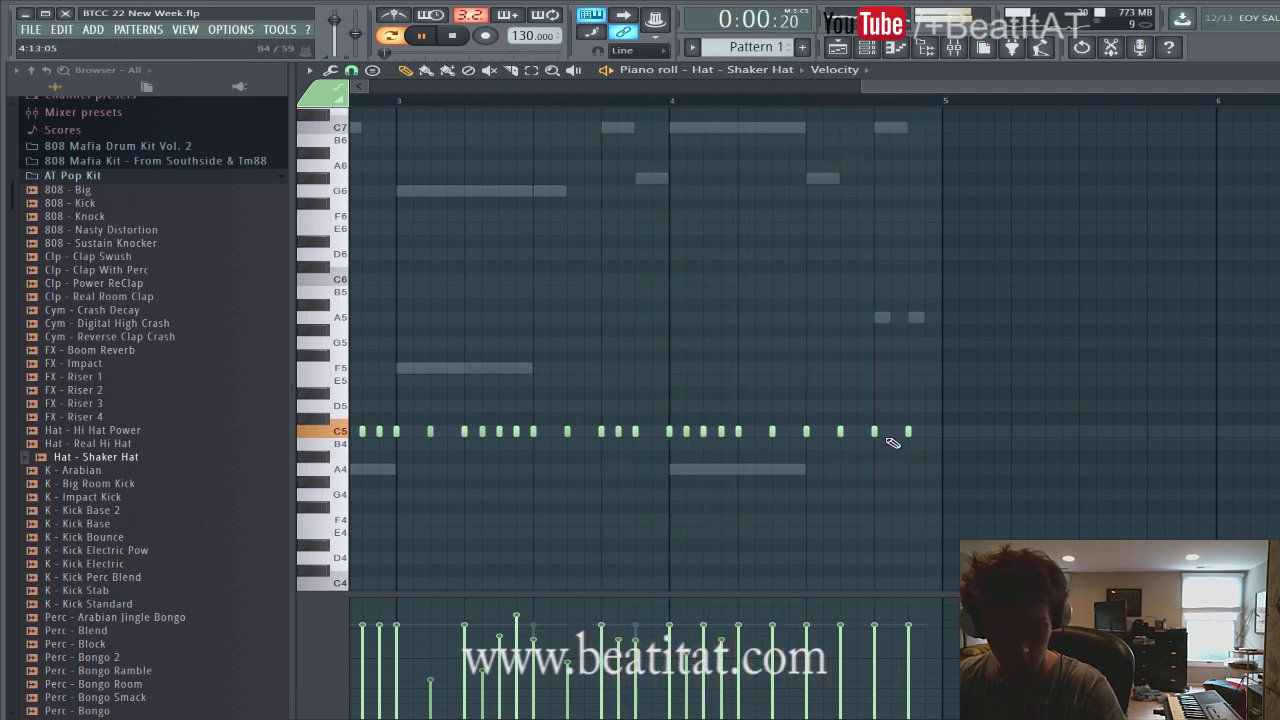
Add extra sixteenth hat hits in the last beat of bar 4 and adjust the final hit's velocity.
drag(871, 432, 922, 443)
click(926, 615)
key(Escape)
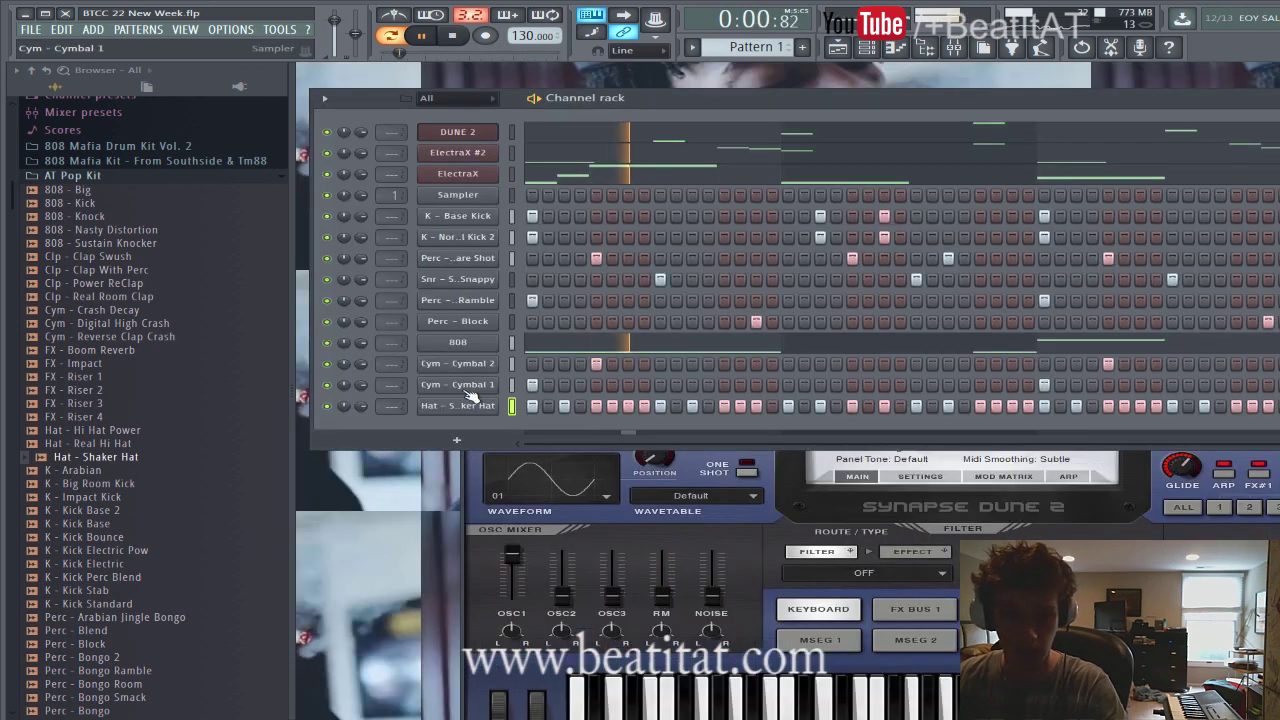
Stop playback and delete the unused Sampler channel from the channel rack.
key(space)
click(480, 200)
right_click(480, 200)
click(614, 332)
click(738, 403)
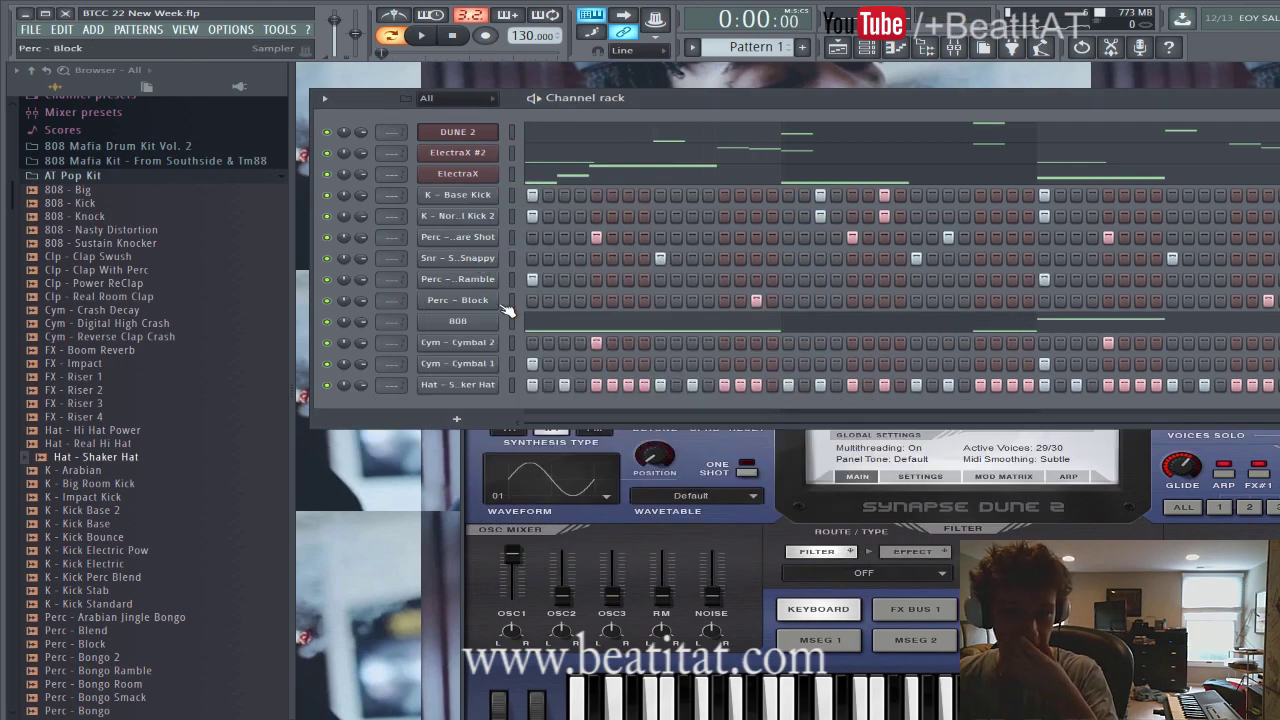
Select all channels and route them to consecutive mixer tracks starting from Insert 2.
drag(511, 385, 536, 100)
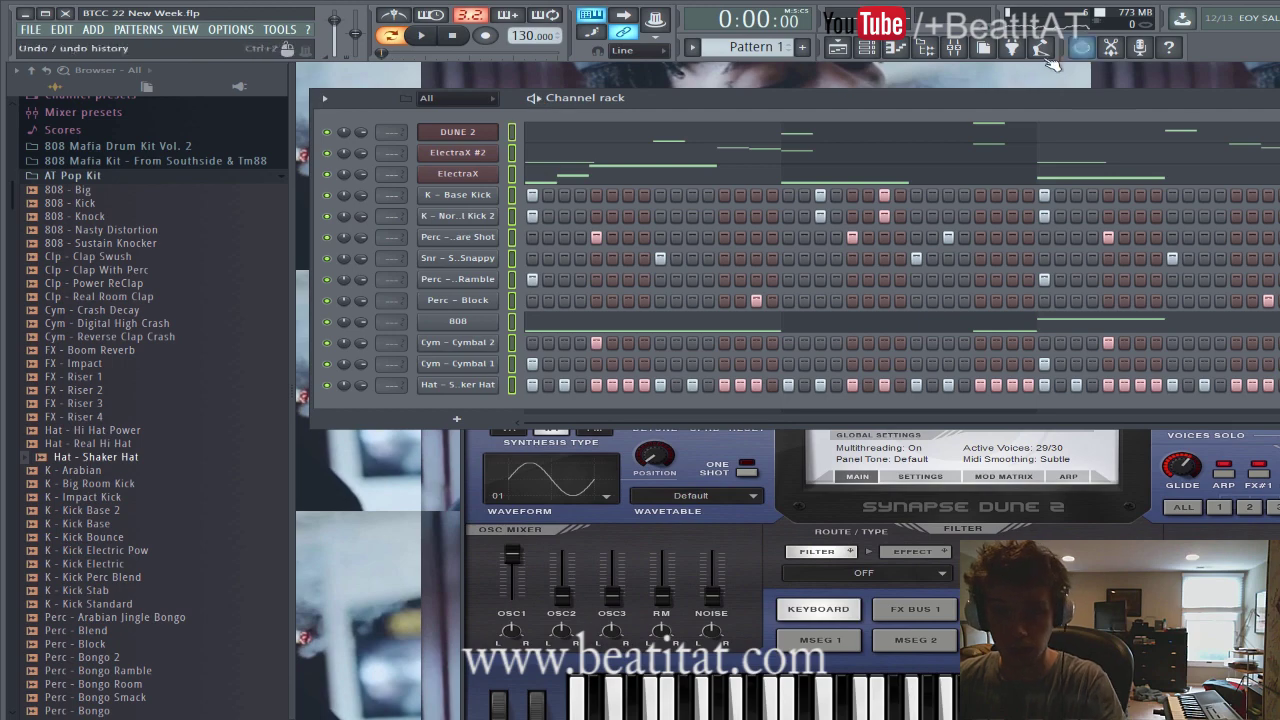
click(954, 47)
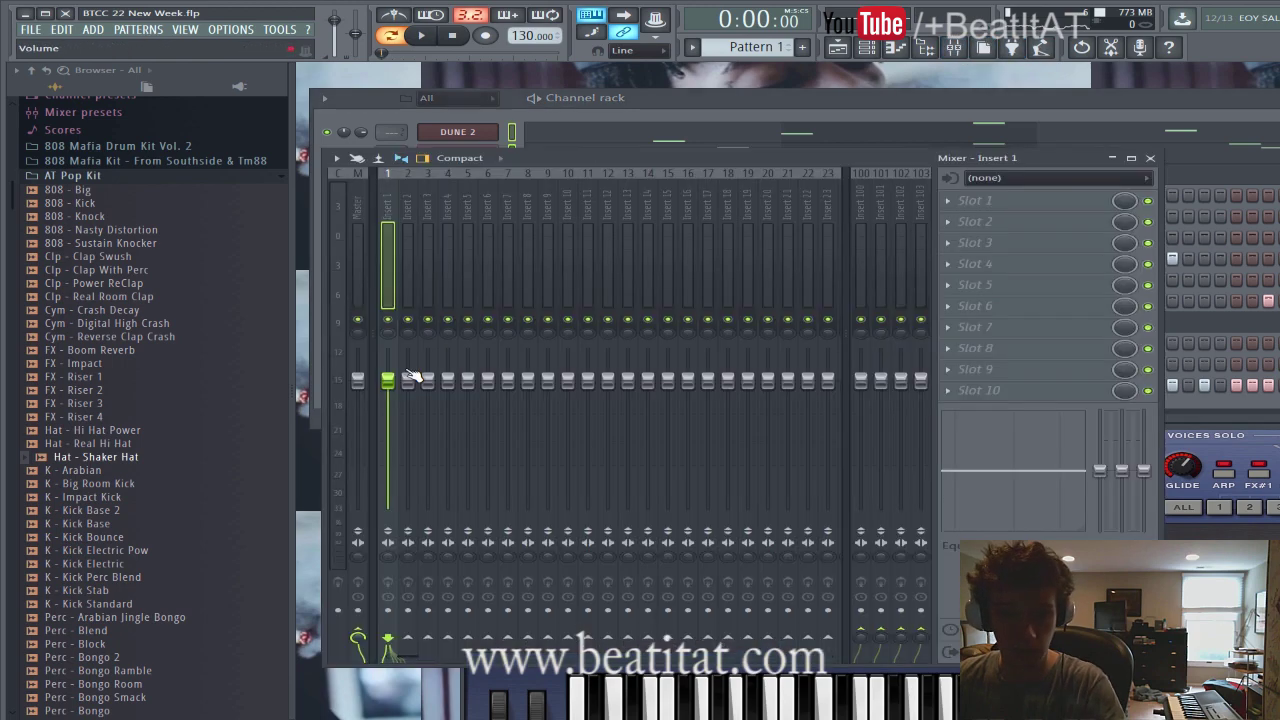
right_click(401, 262)
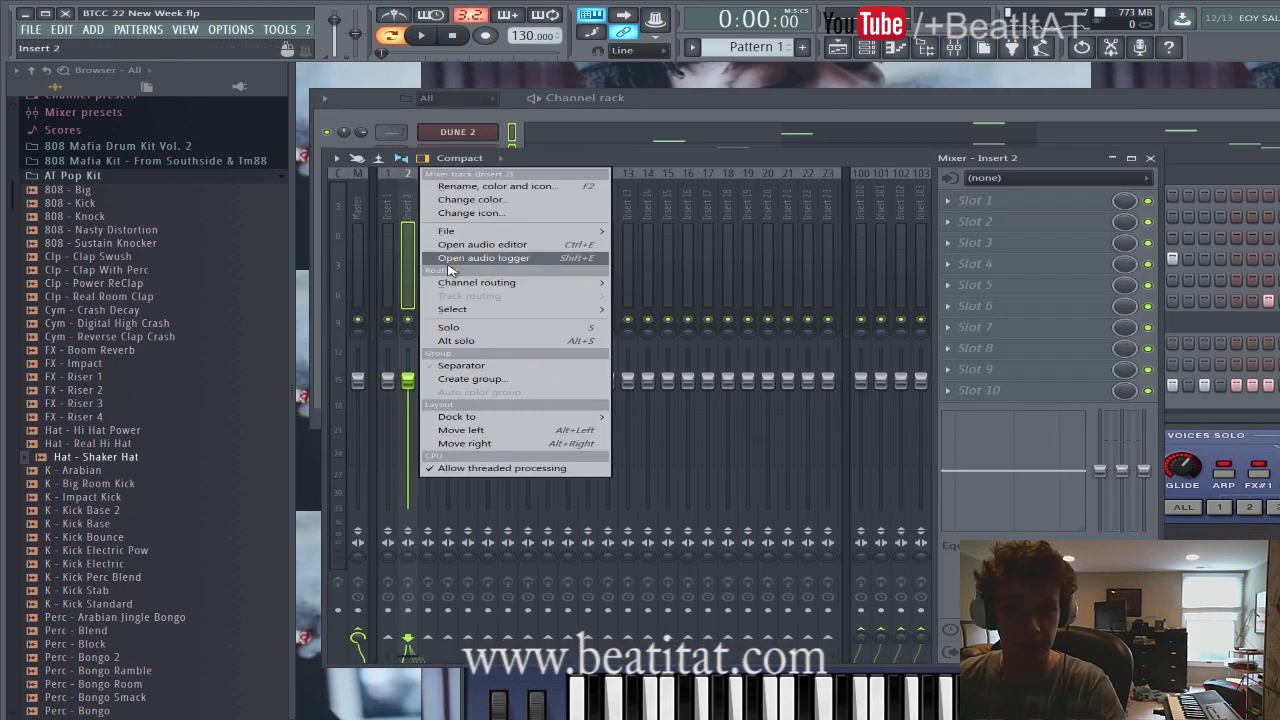
mouse_move(510, 284)
click(660, 296)
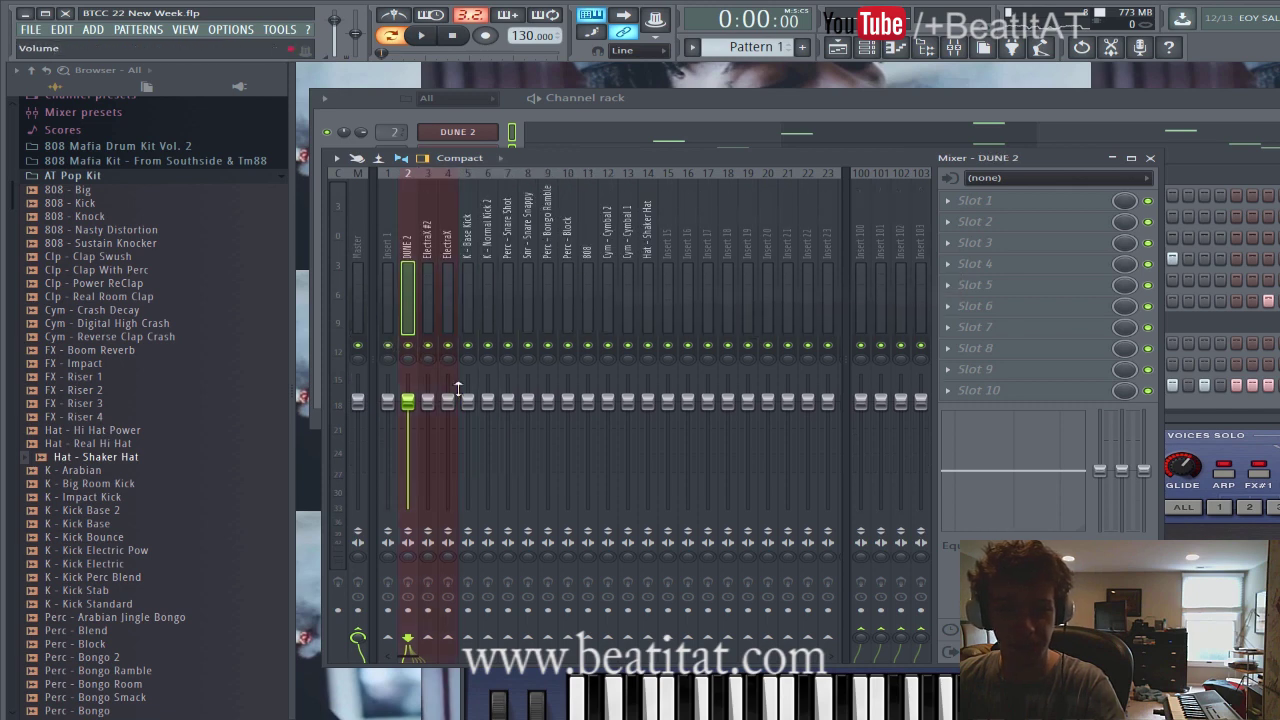
Play the pattern and lower the mixer volume of the Hat - Shaker Hat track.
key(space)
click(655, 327)
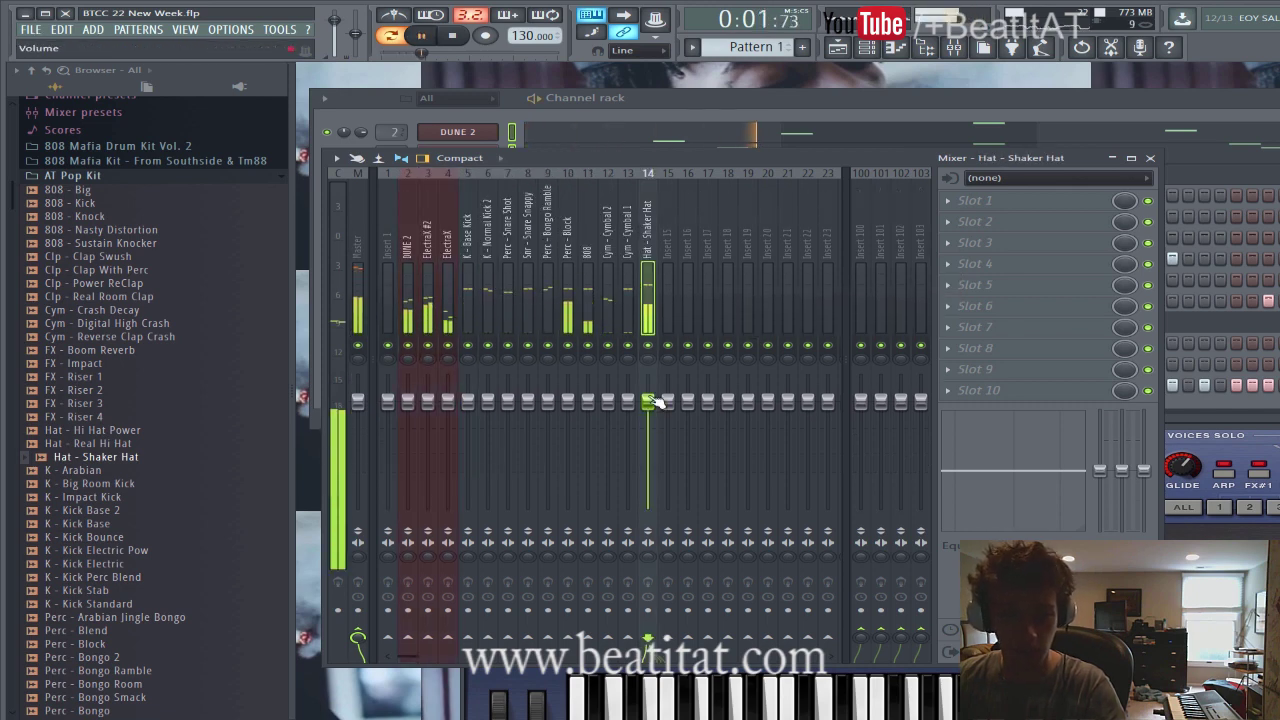
drag(648, 401, 648, 431)
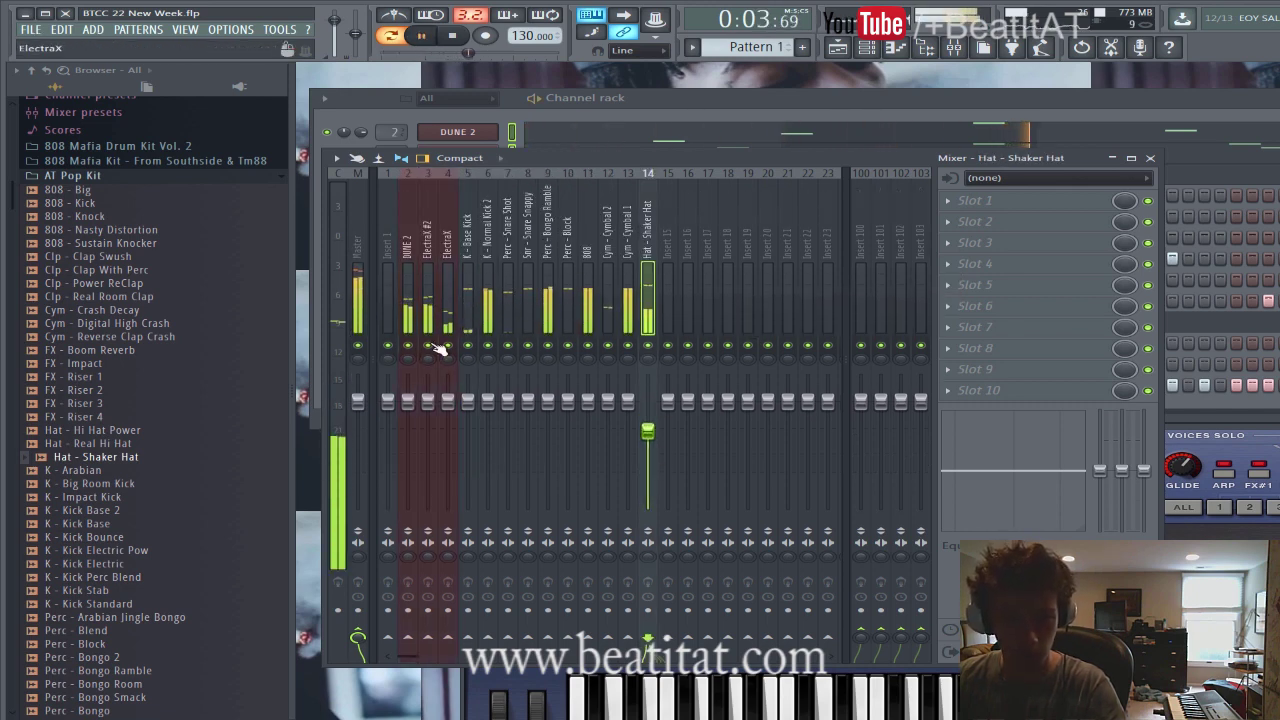
Slightly lower the Perc - Block track's volume and pan the Perc - Block and Perc - Bongo Ramble tracks off-centre.
drag(567, 401, 567, 411)
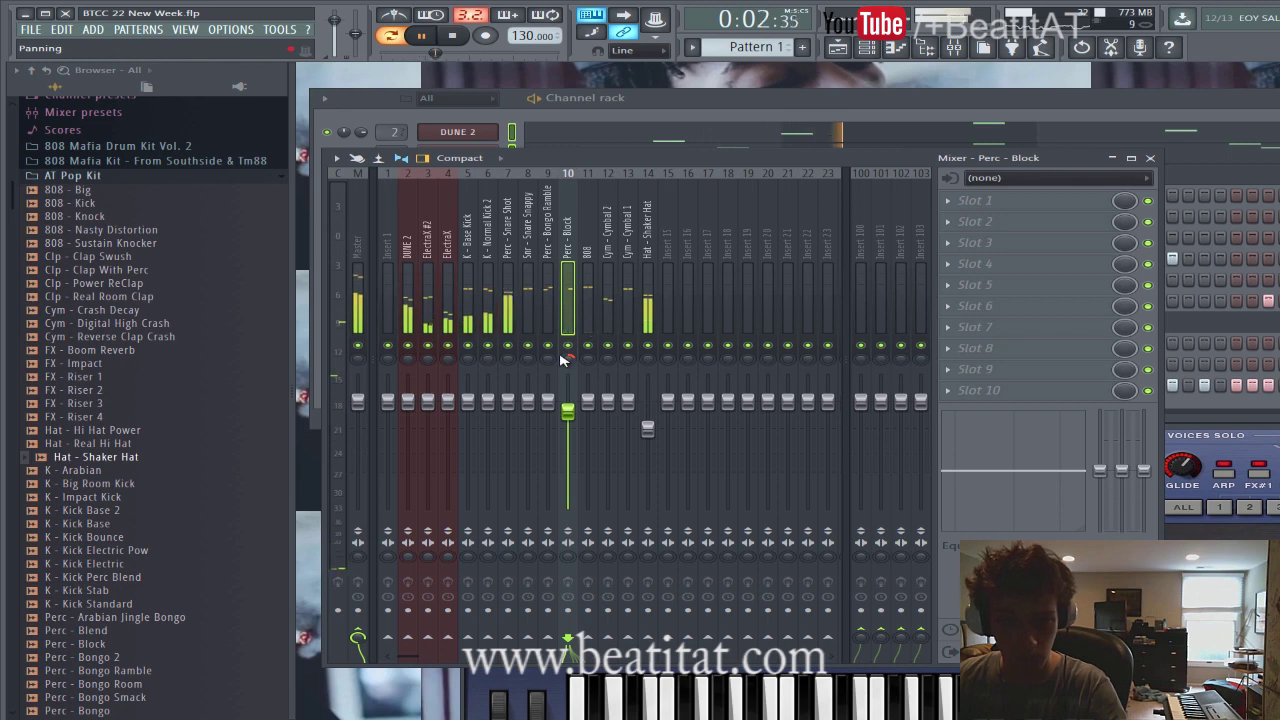
drag(548, 357, 546, 374)
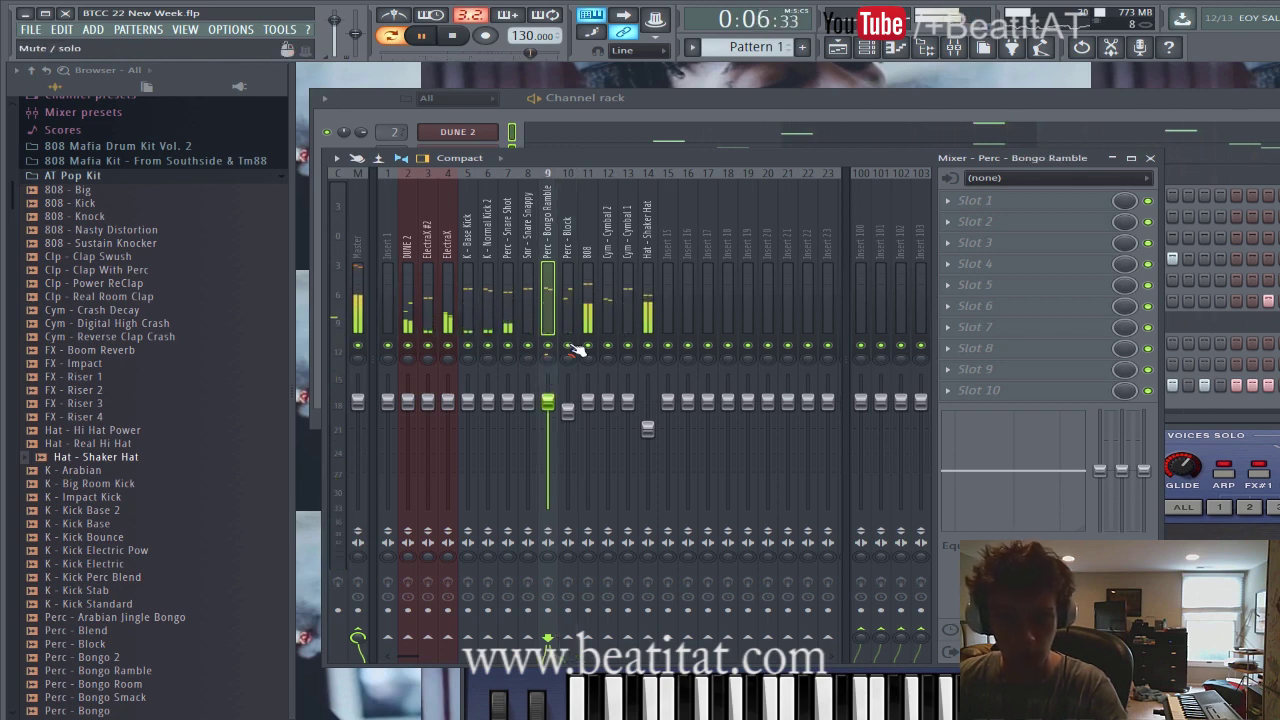
click(627, 262)
click(567, 286)
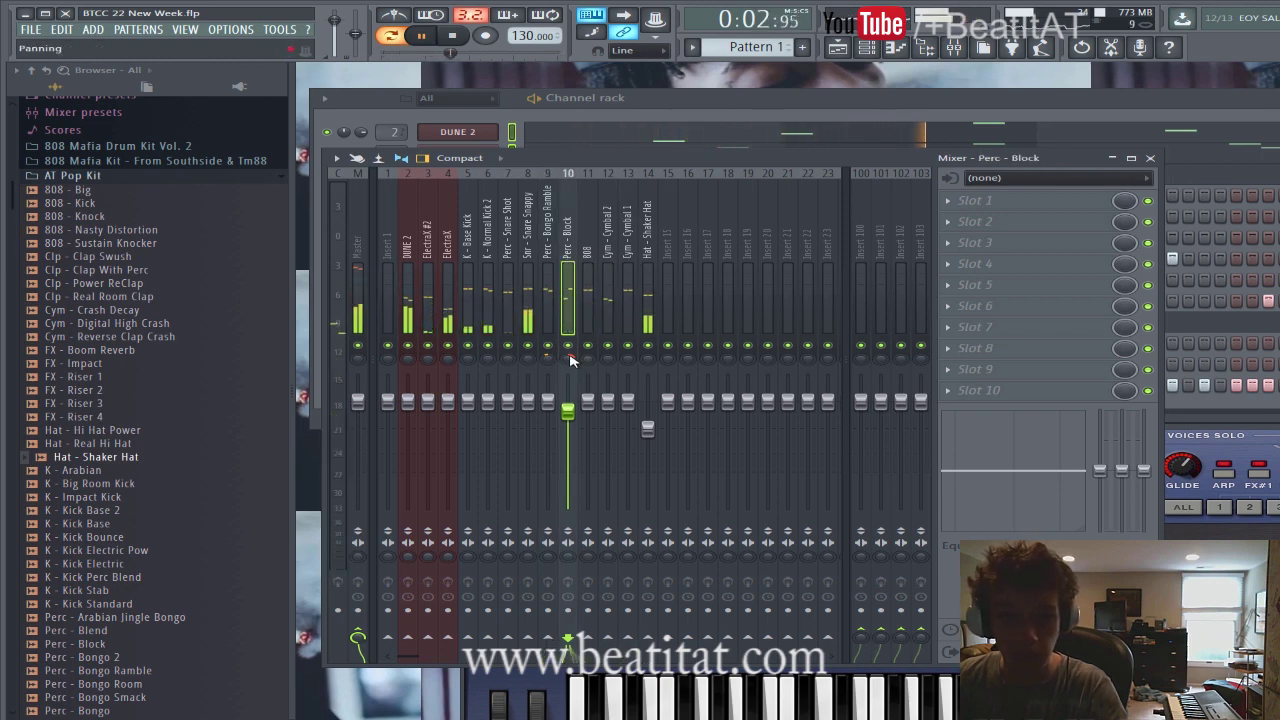
Pan the Perc - Snare Shot track off-centre and lower its volume slightly.
click(510, 368)
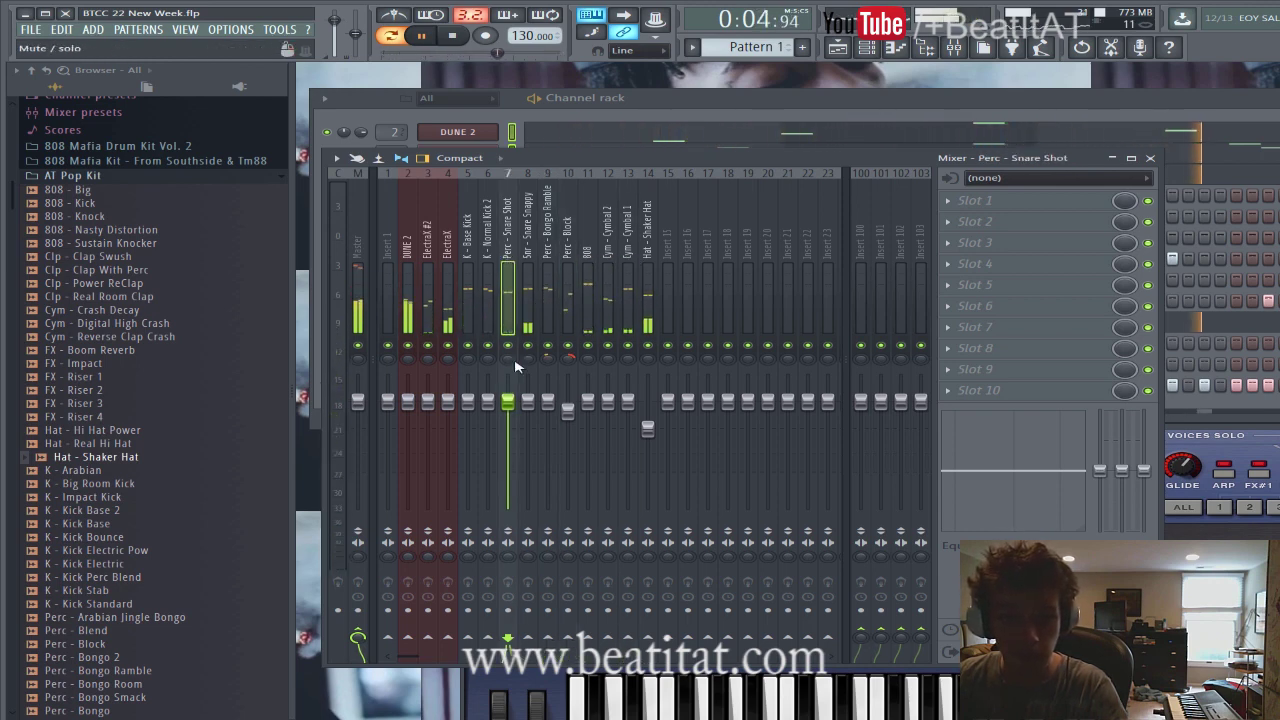
drag(508, 402, 508, 407)
click(475, 316)
click(487, 316)
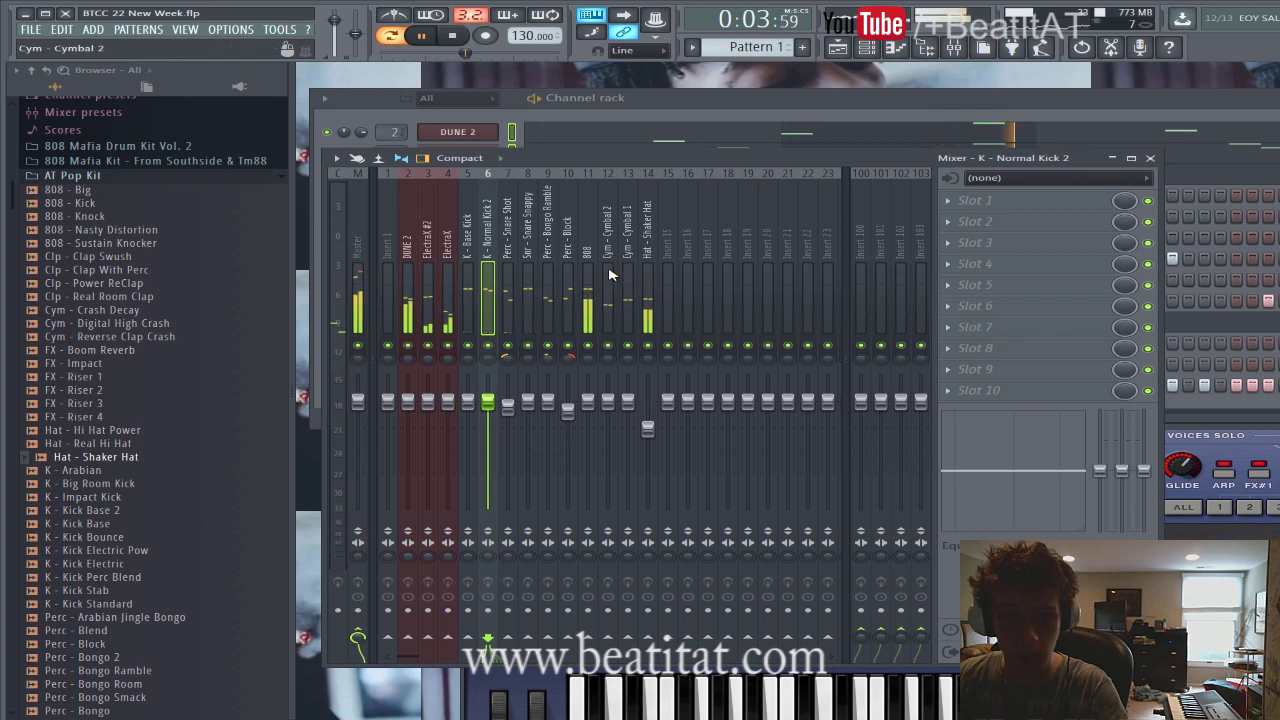
Load Fruity Parametric EQ 2 in effect slot 1 of the 808 mixer track and stop playback.
click(587, 295)
click(990, 200)
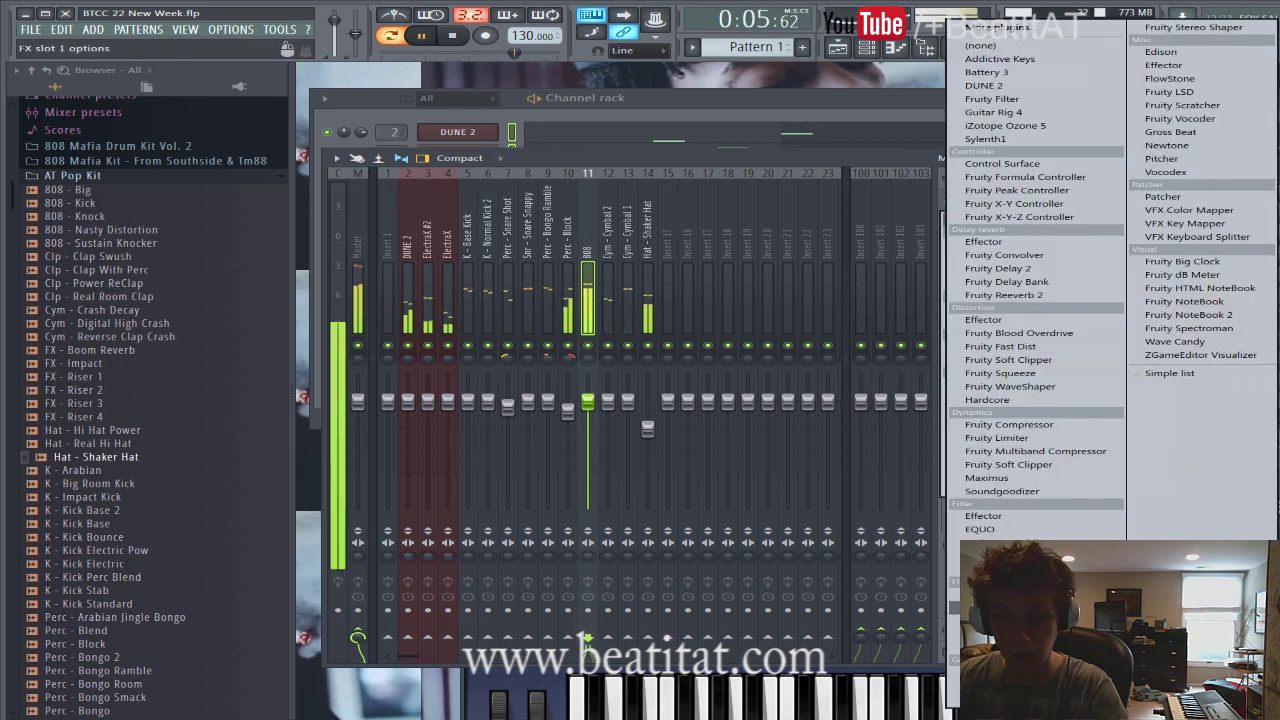
click(1017, 569)
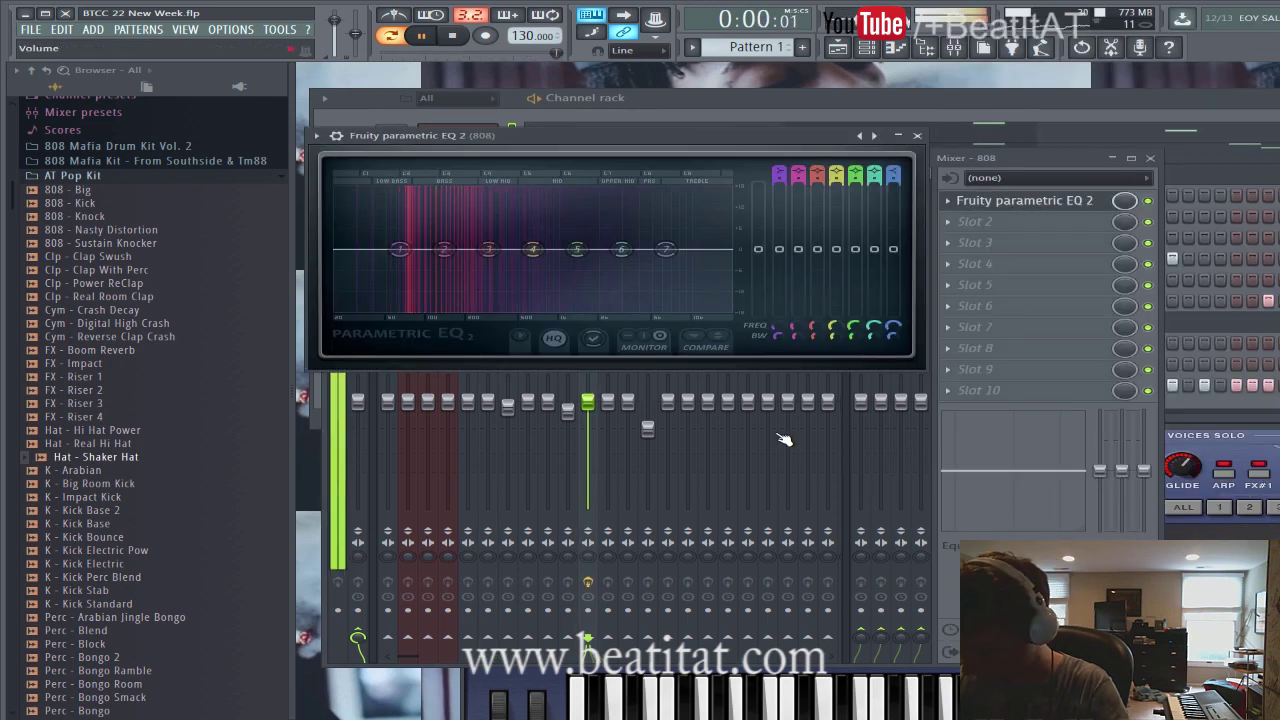
key(space)
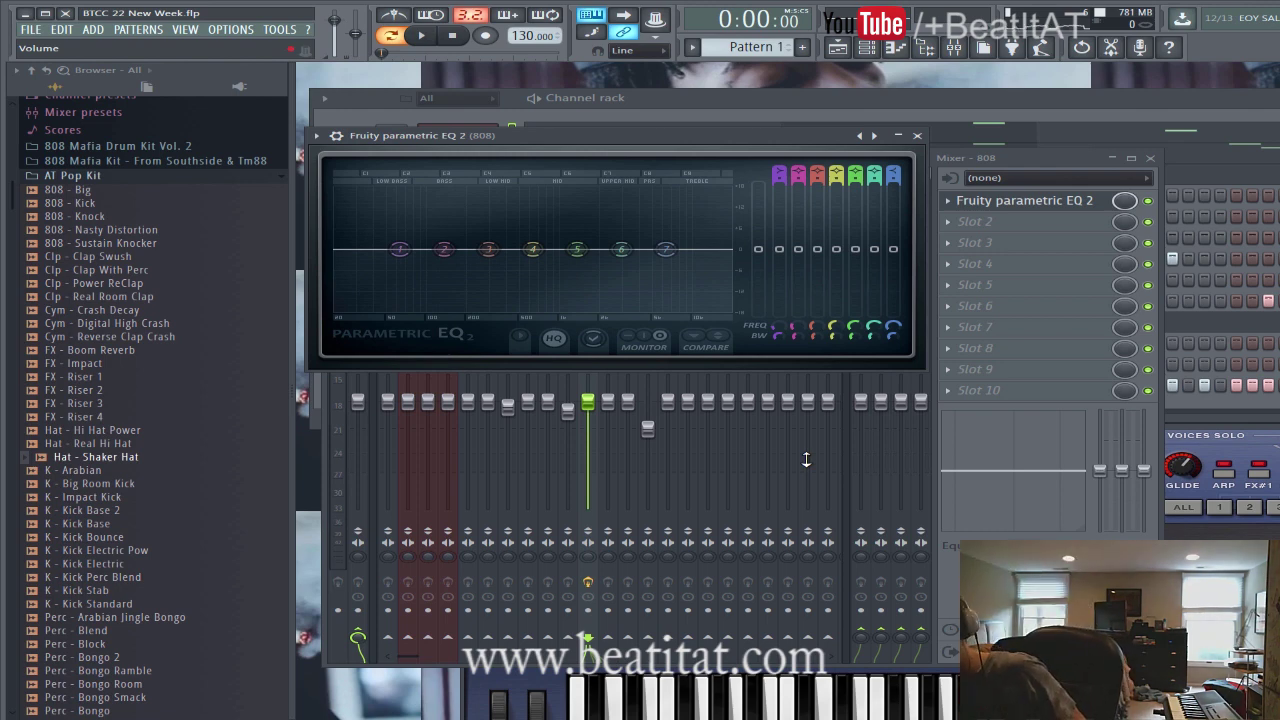
Hide the browser, close the EQ, mixer and DUNE 2 windows, and reposition the channel rack.
click(770, 112)
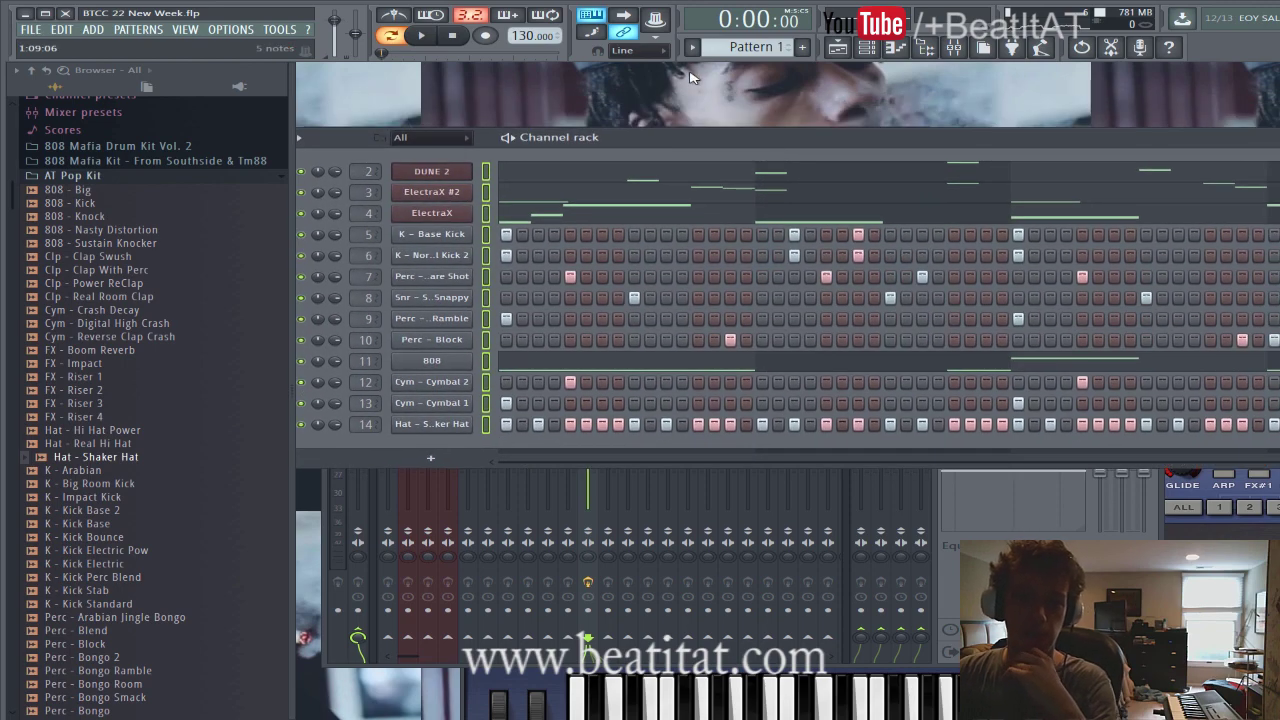
click(925, 48)
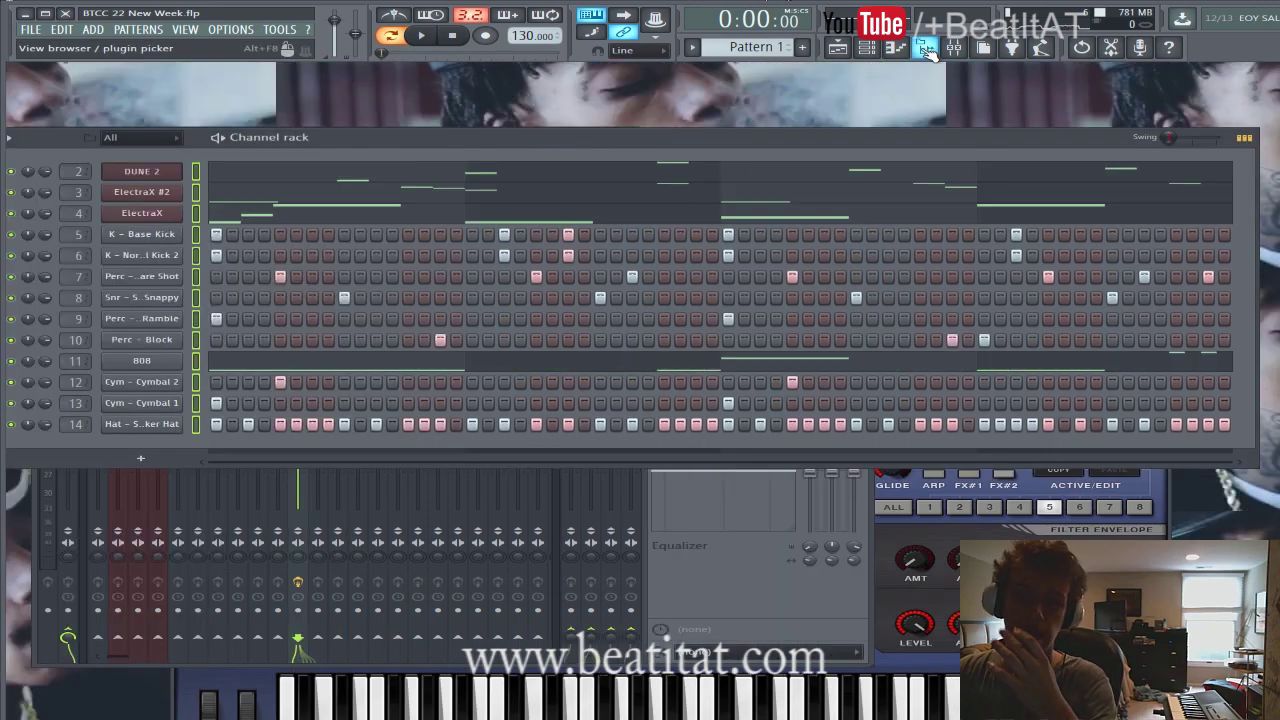
drag(848, 140, 760, 342)
click(627, 135)
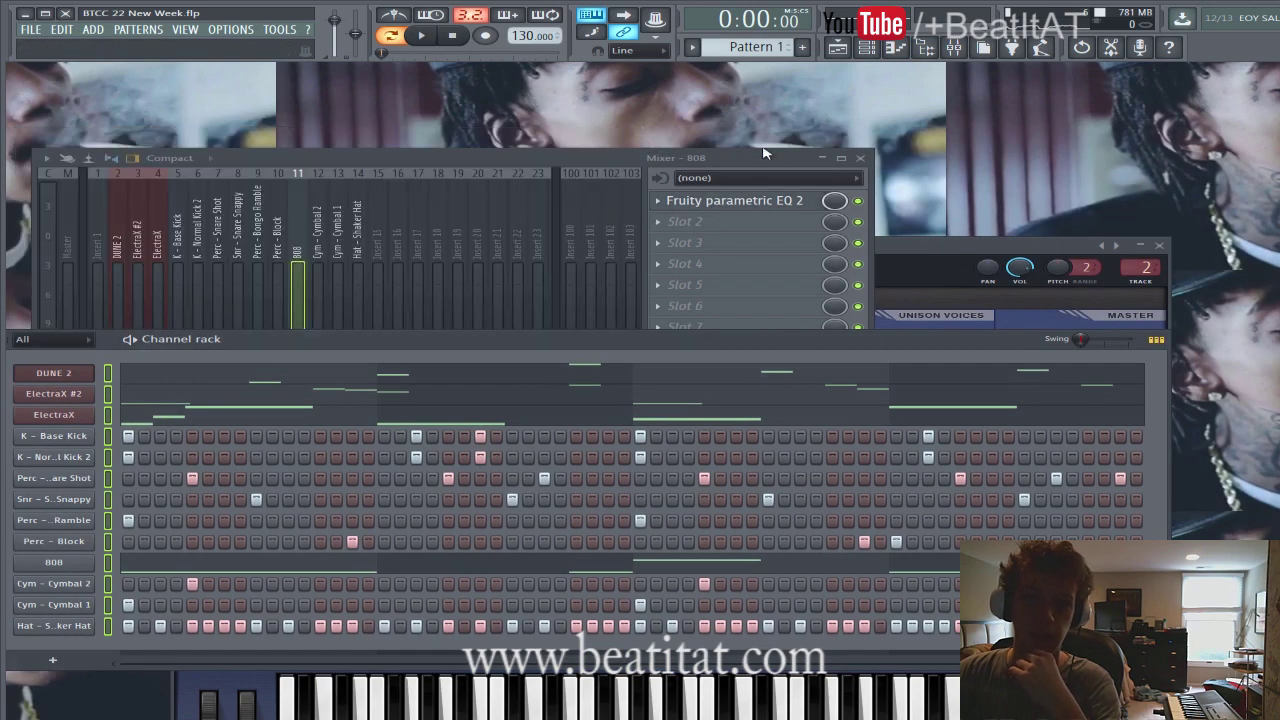
click(866, 159)
click(1159, 245)
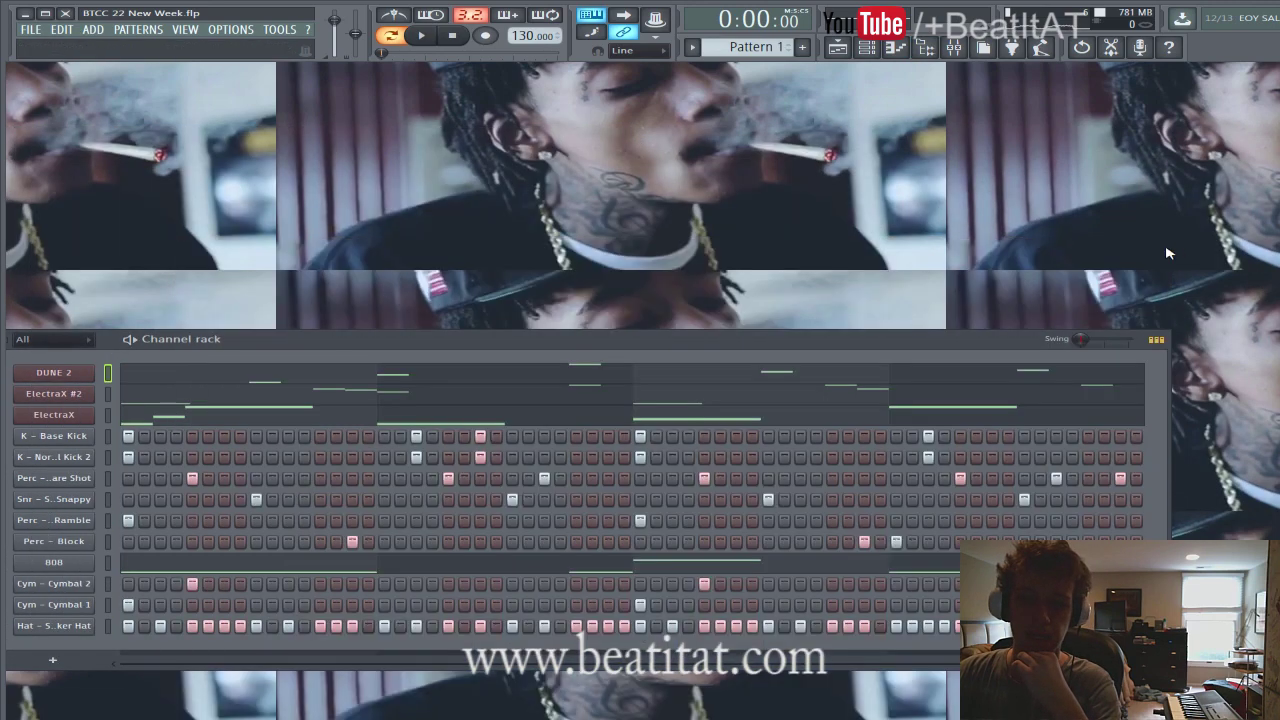
drag(1020, 342, 1103, 472)
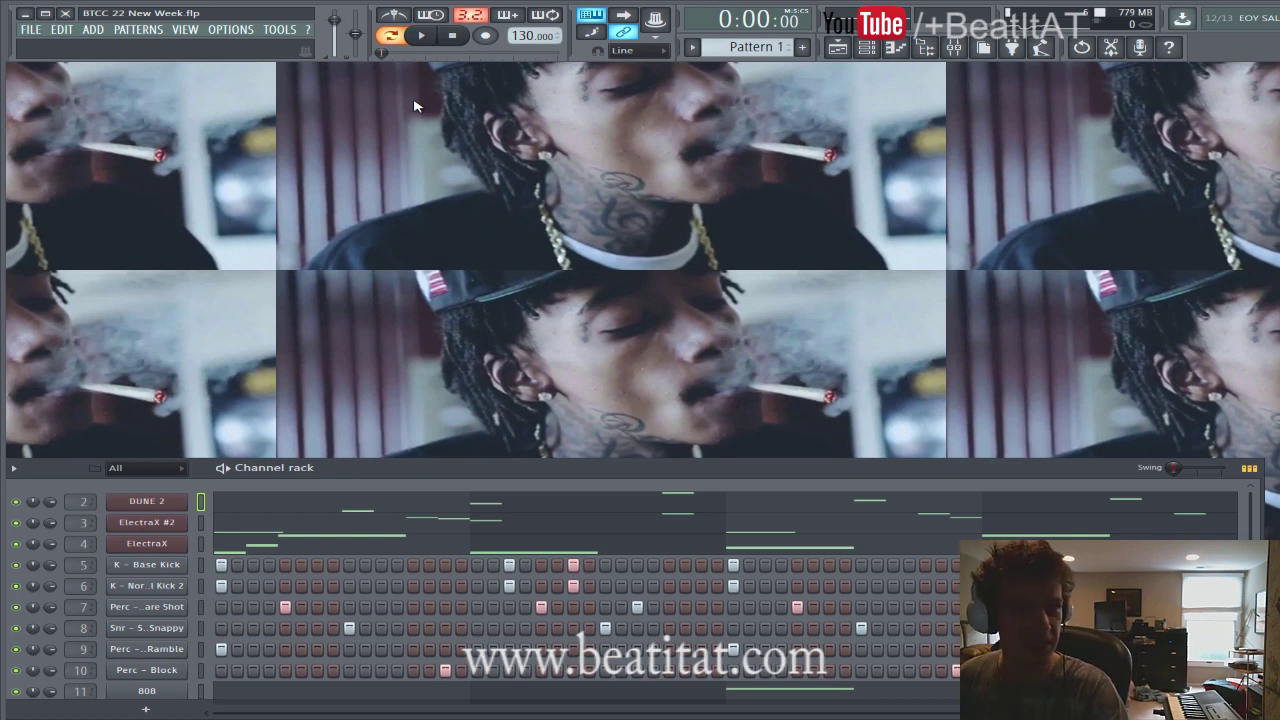
Play the pattern while reviewing the mixer levels and the 808's piano roll notes across all four bars.
drag(547, 467, 597, 107)
key(space)
key(F9)
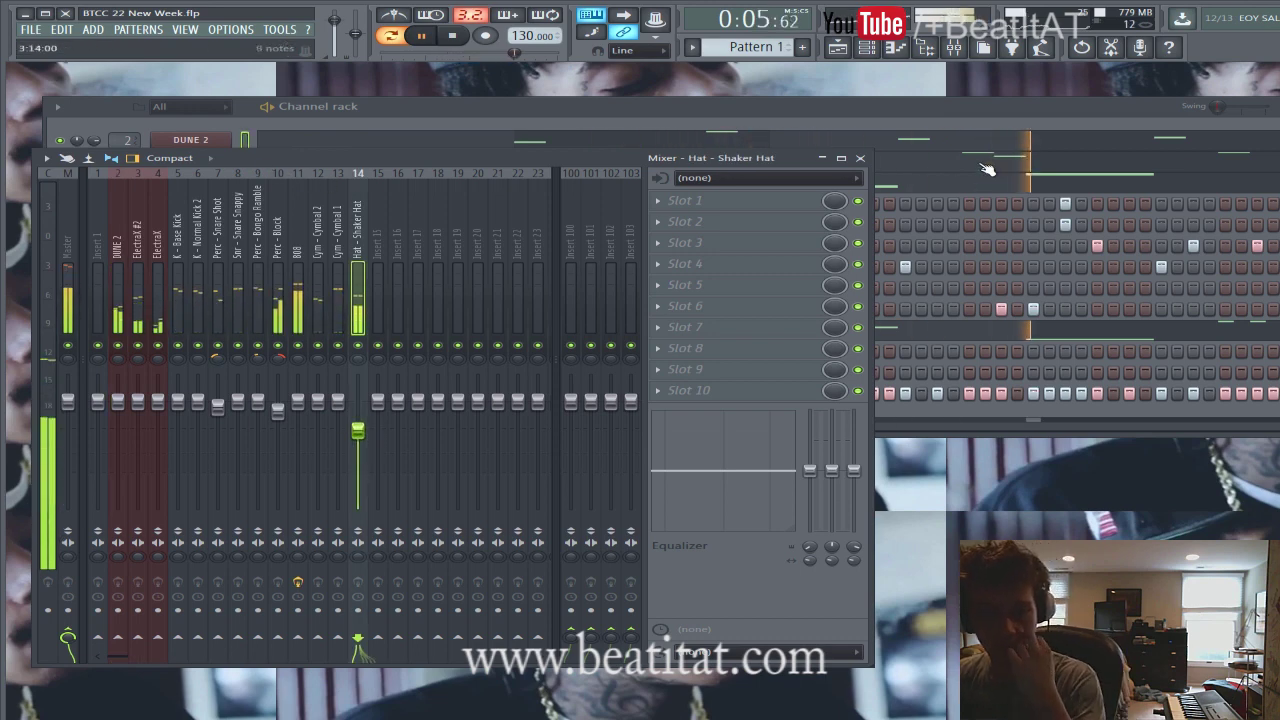
key(F9)
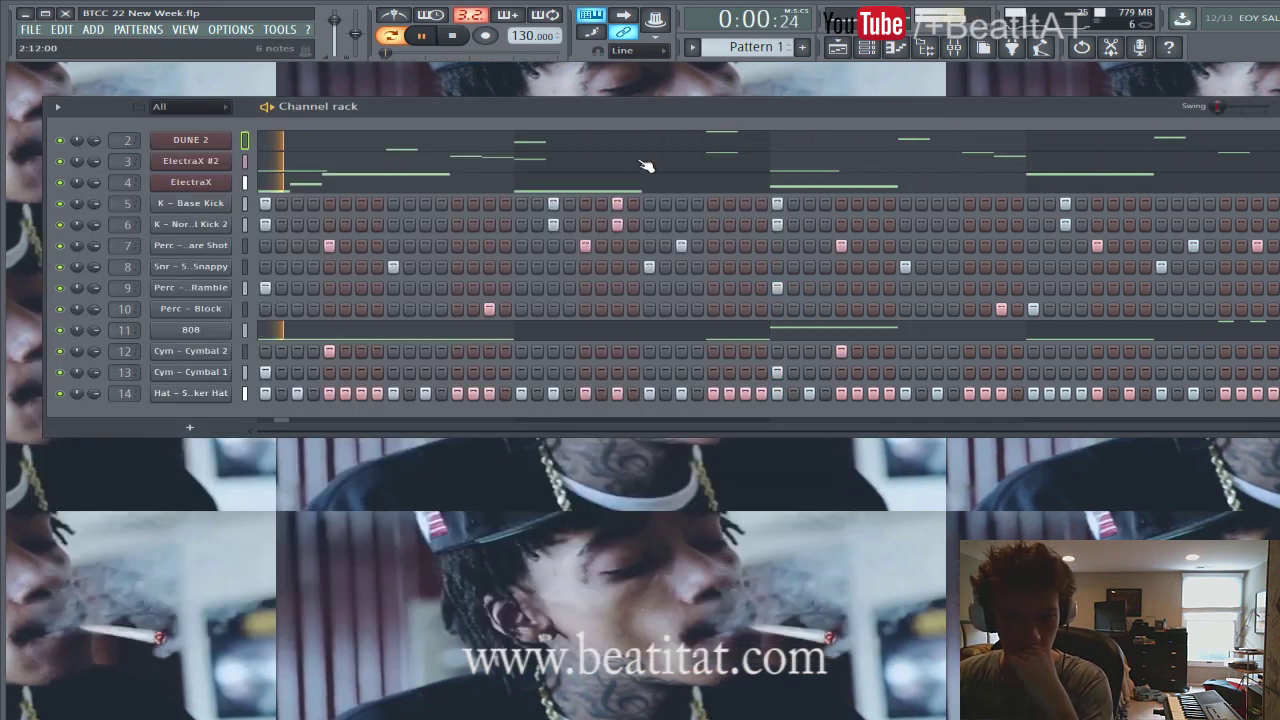
click(326, 334)
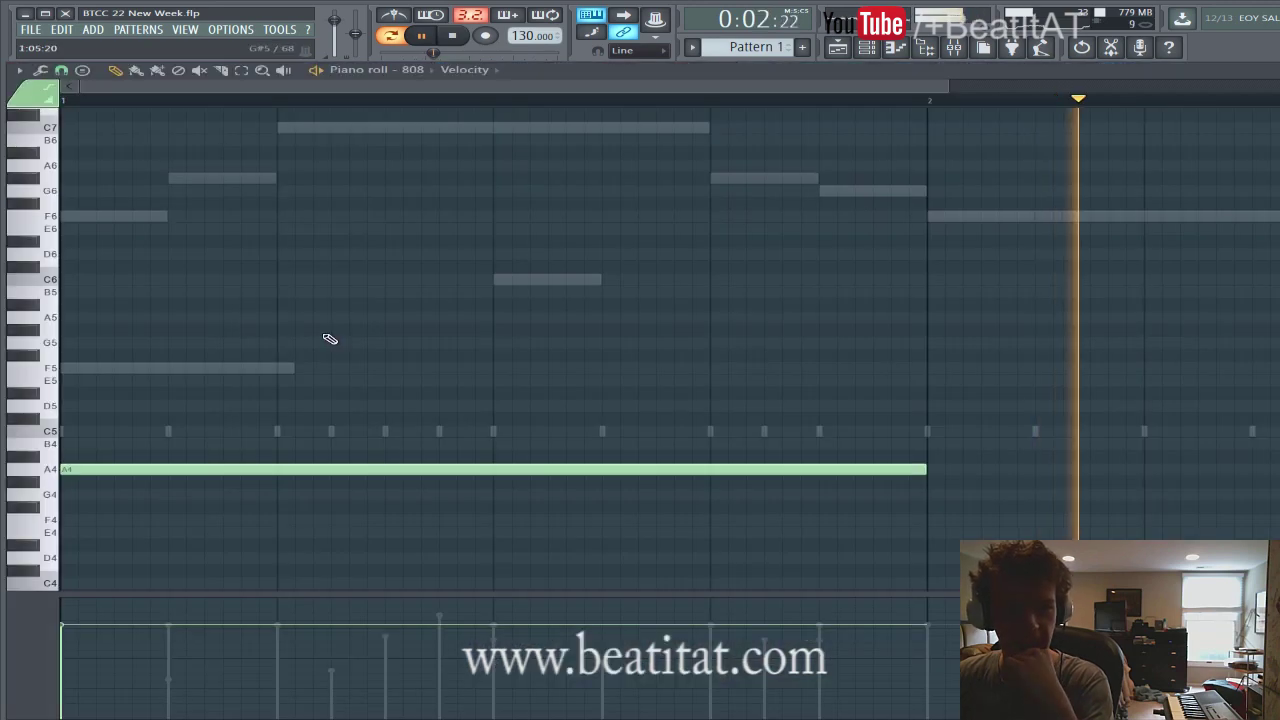
scroll(918, 343, down, 4)
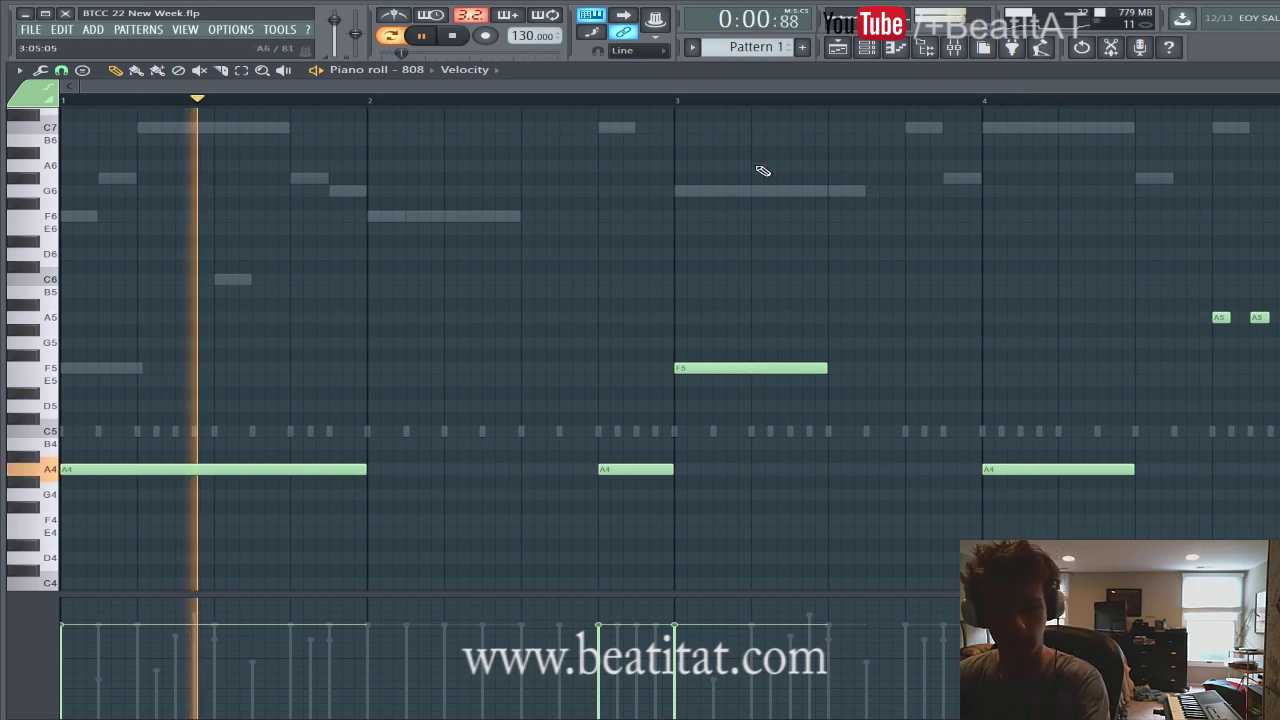
key(Escape)
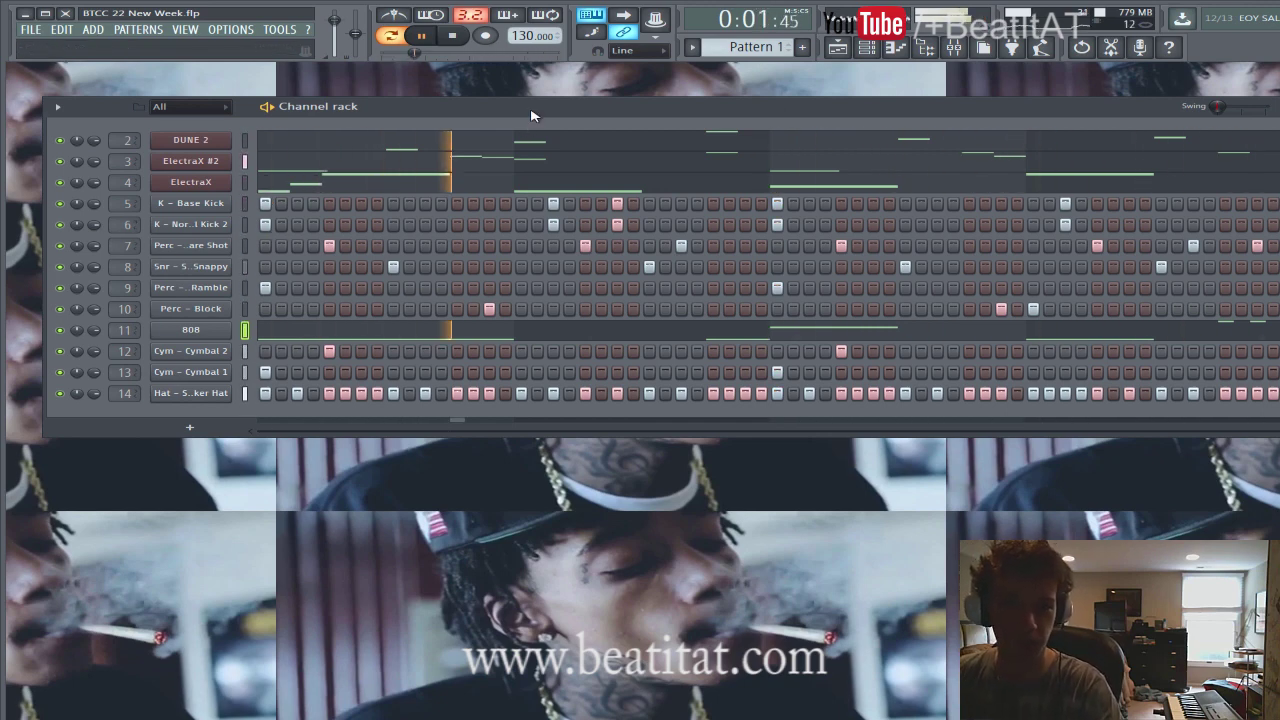
drag(533, 116, 500, 207)
key(space)
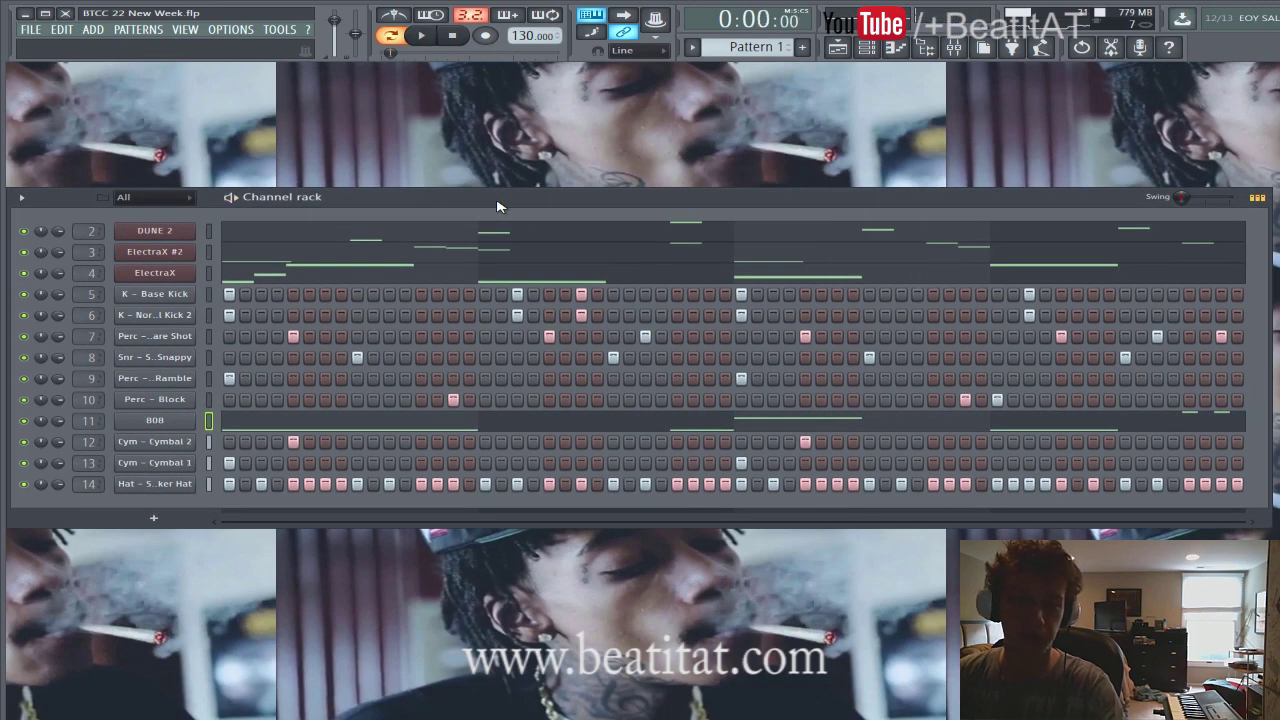